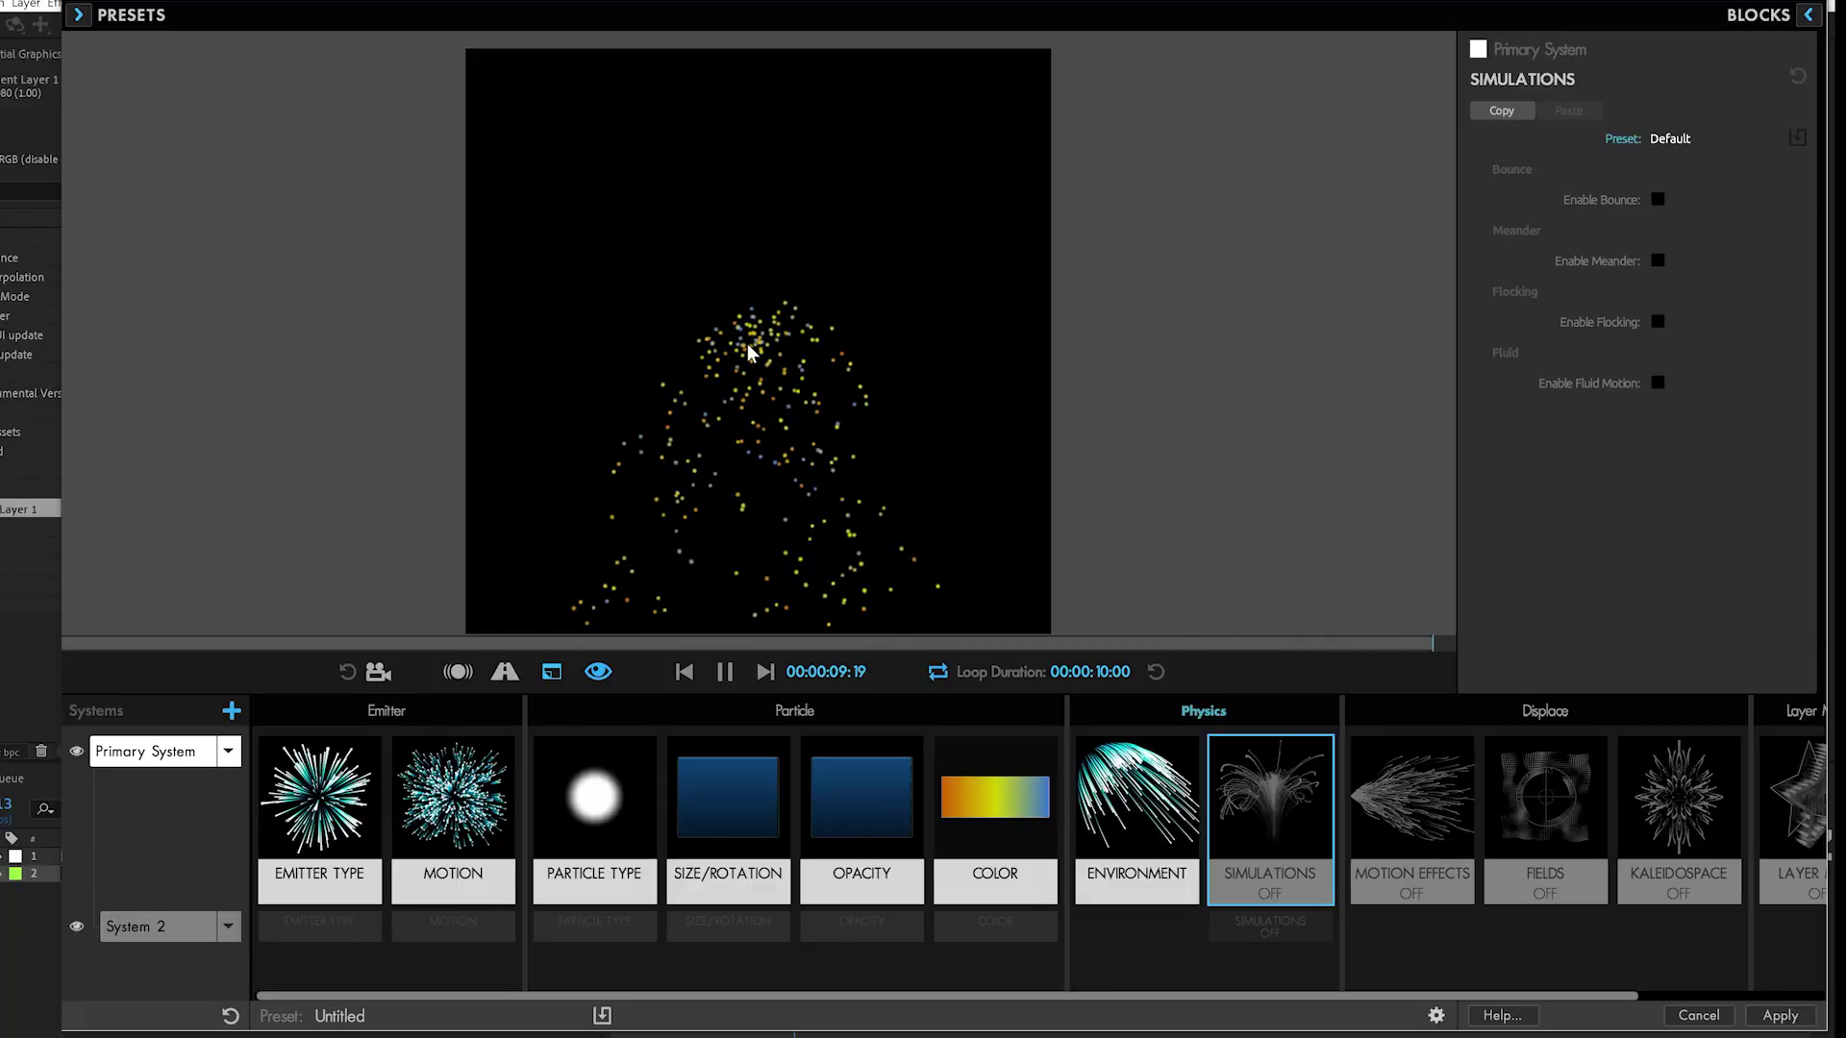
Turn on Enable Bounce and Enable Ground Plane in the Simulations settings
click(1077, 827)
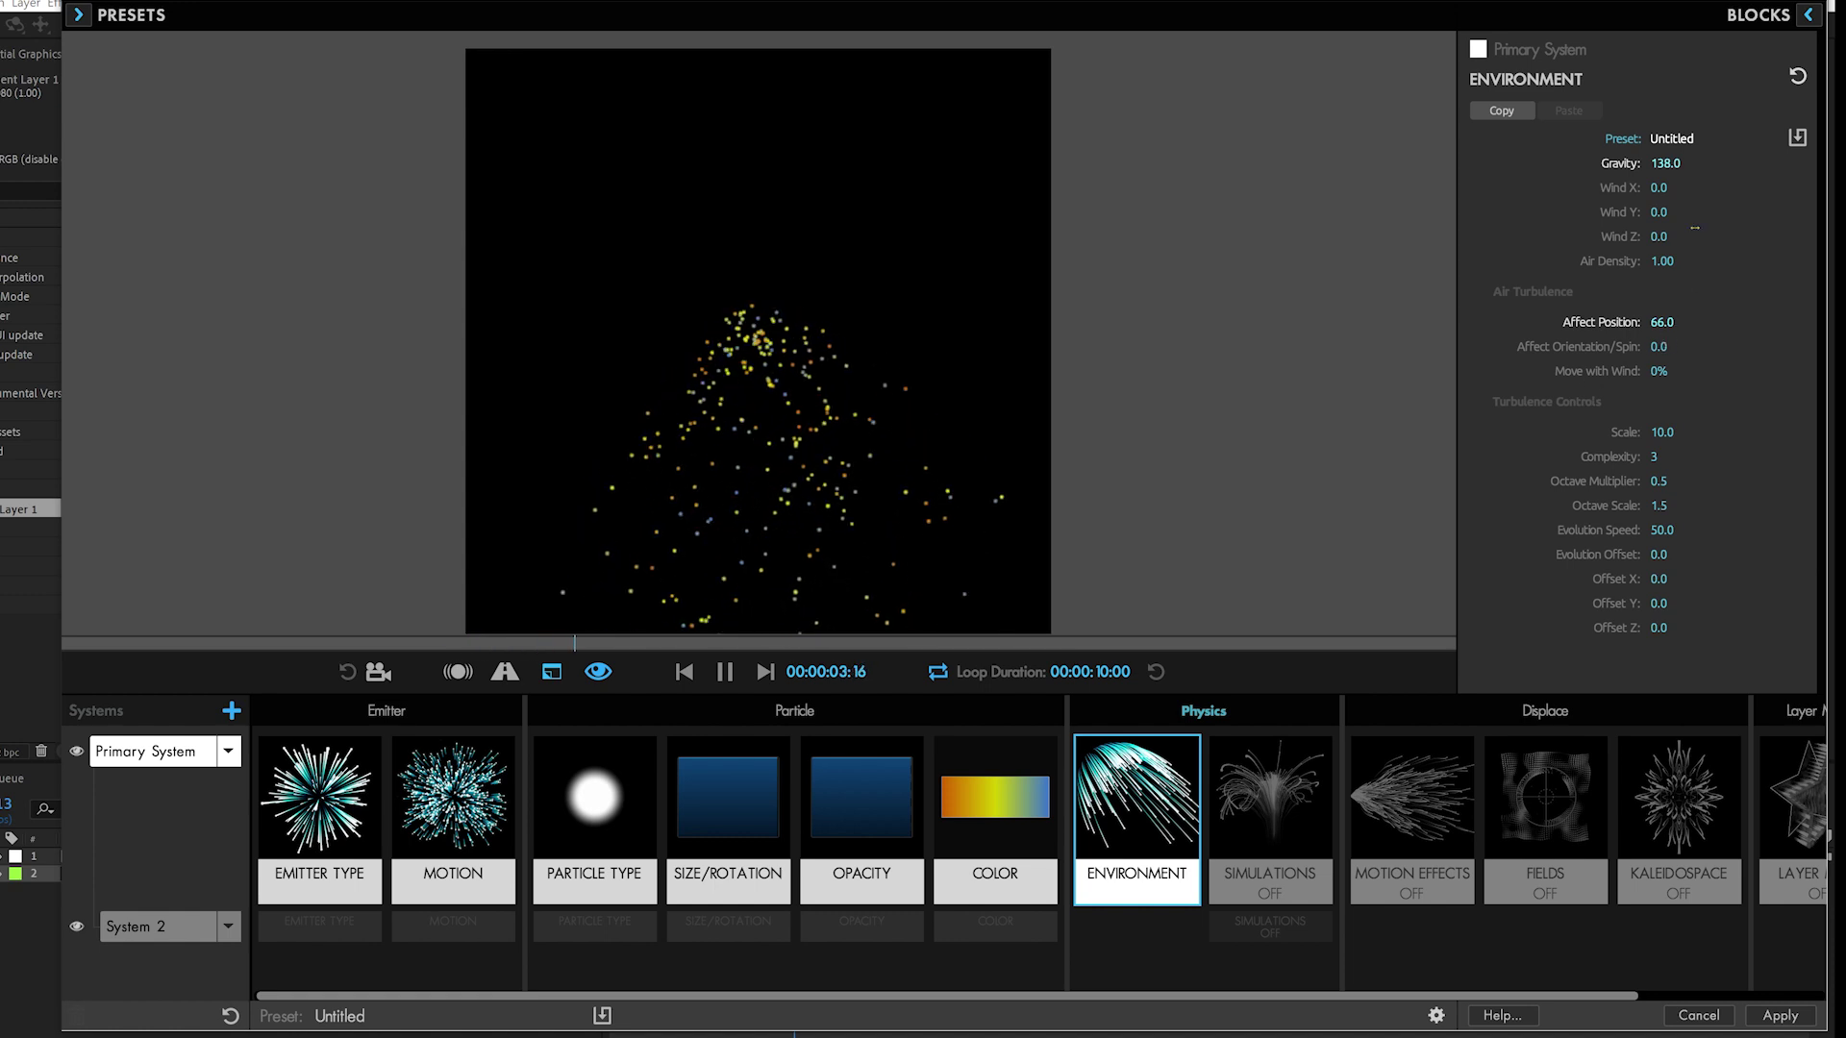
click(1300, 815)
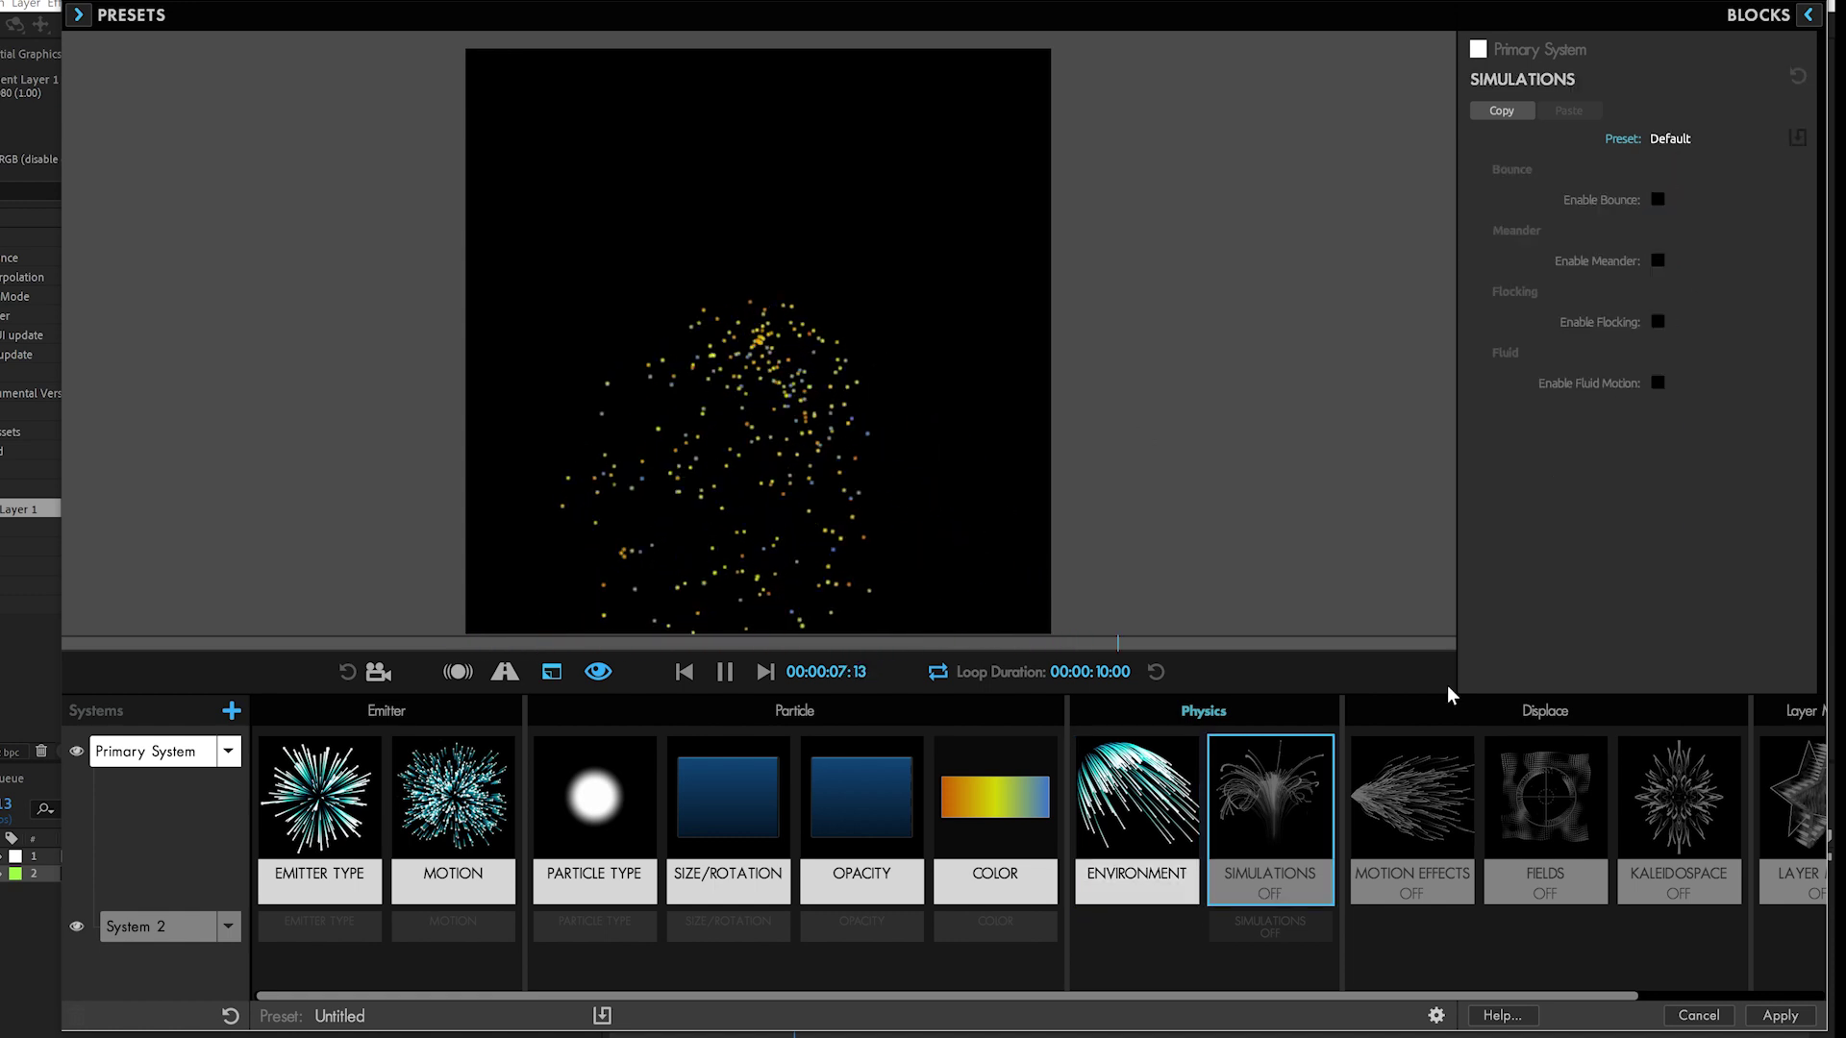
click(1658, 200)
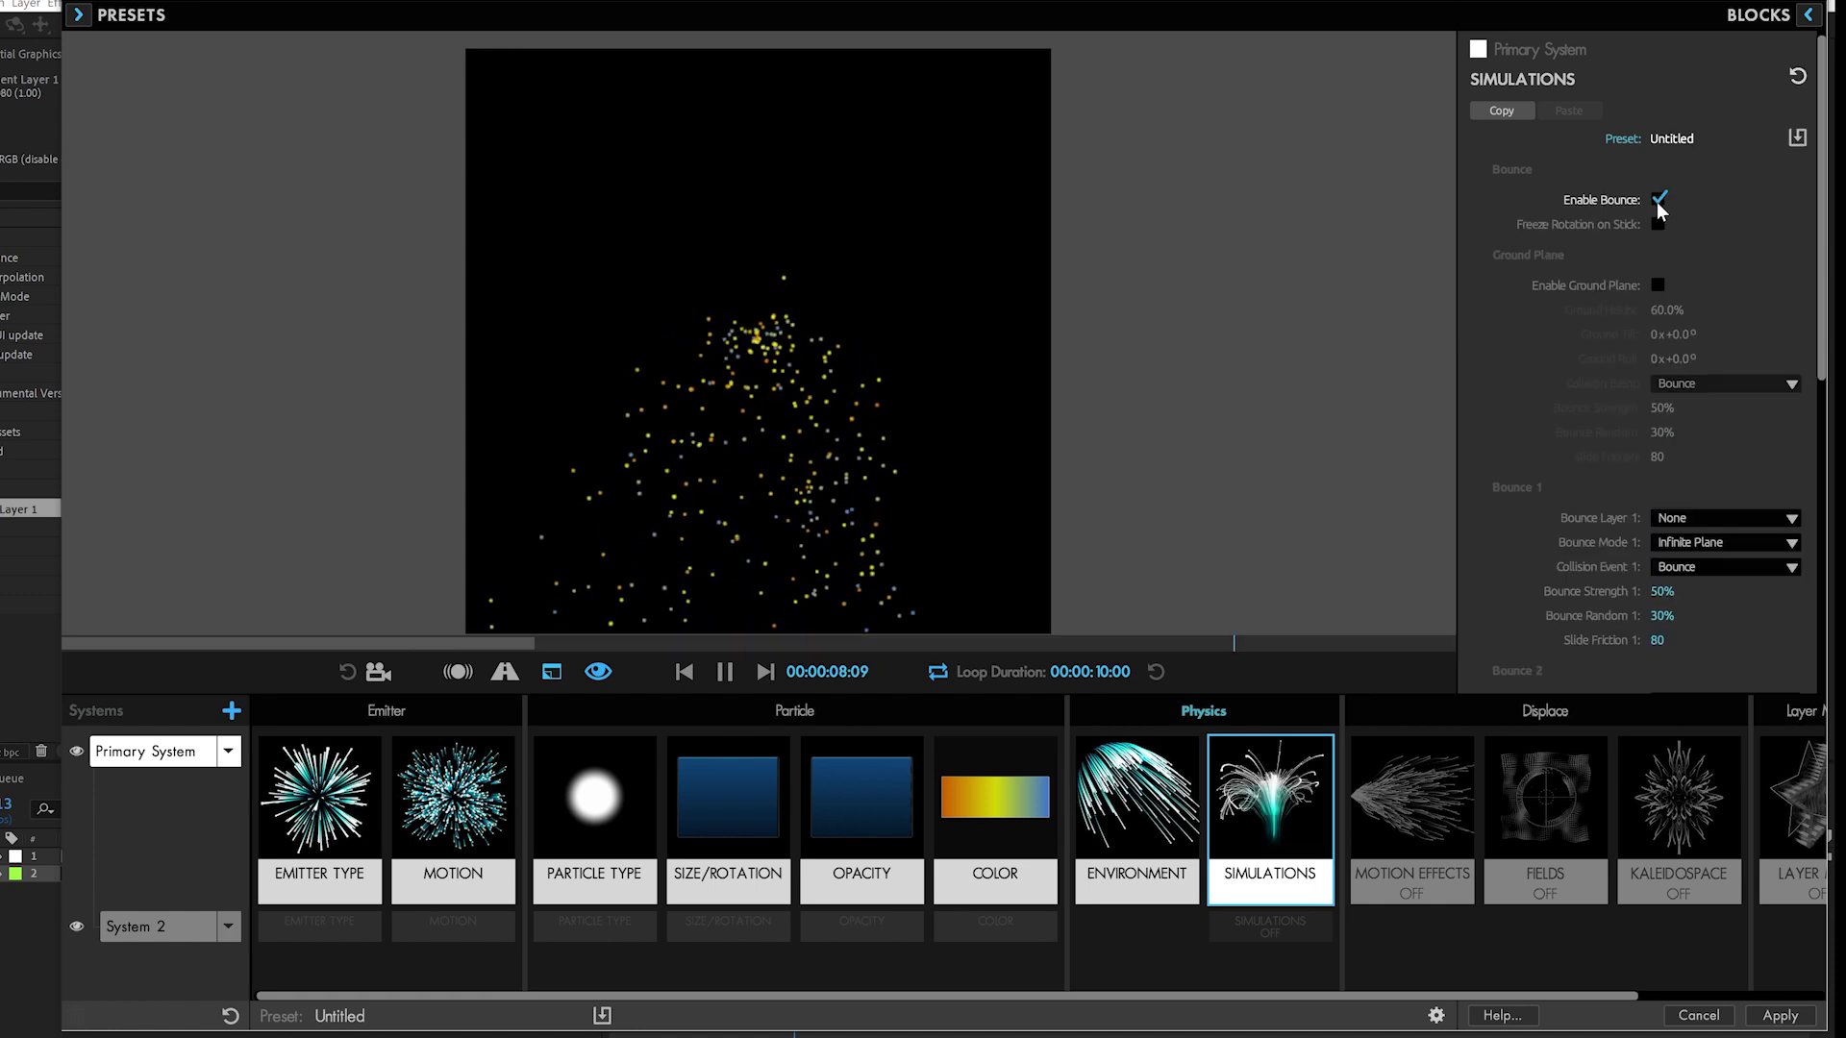
click(1657, 285)
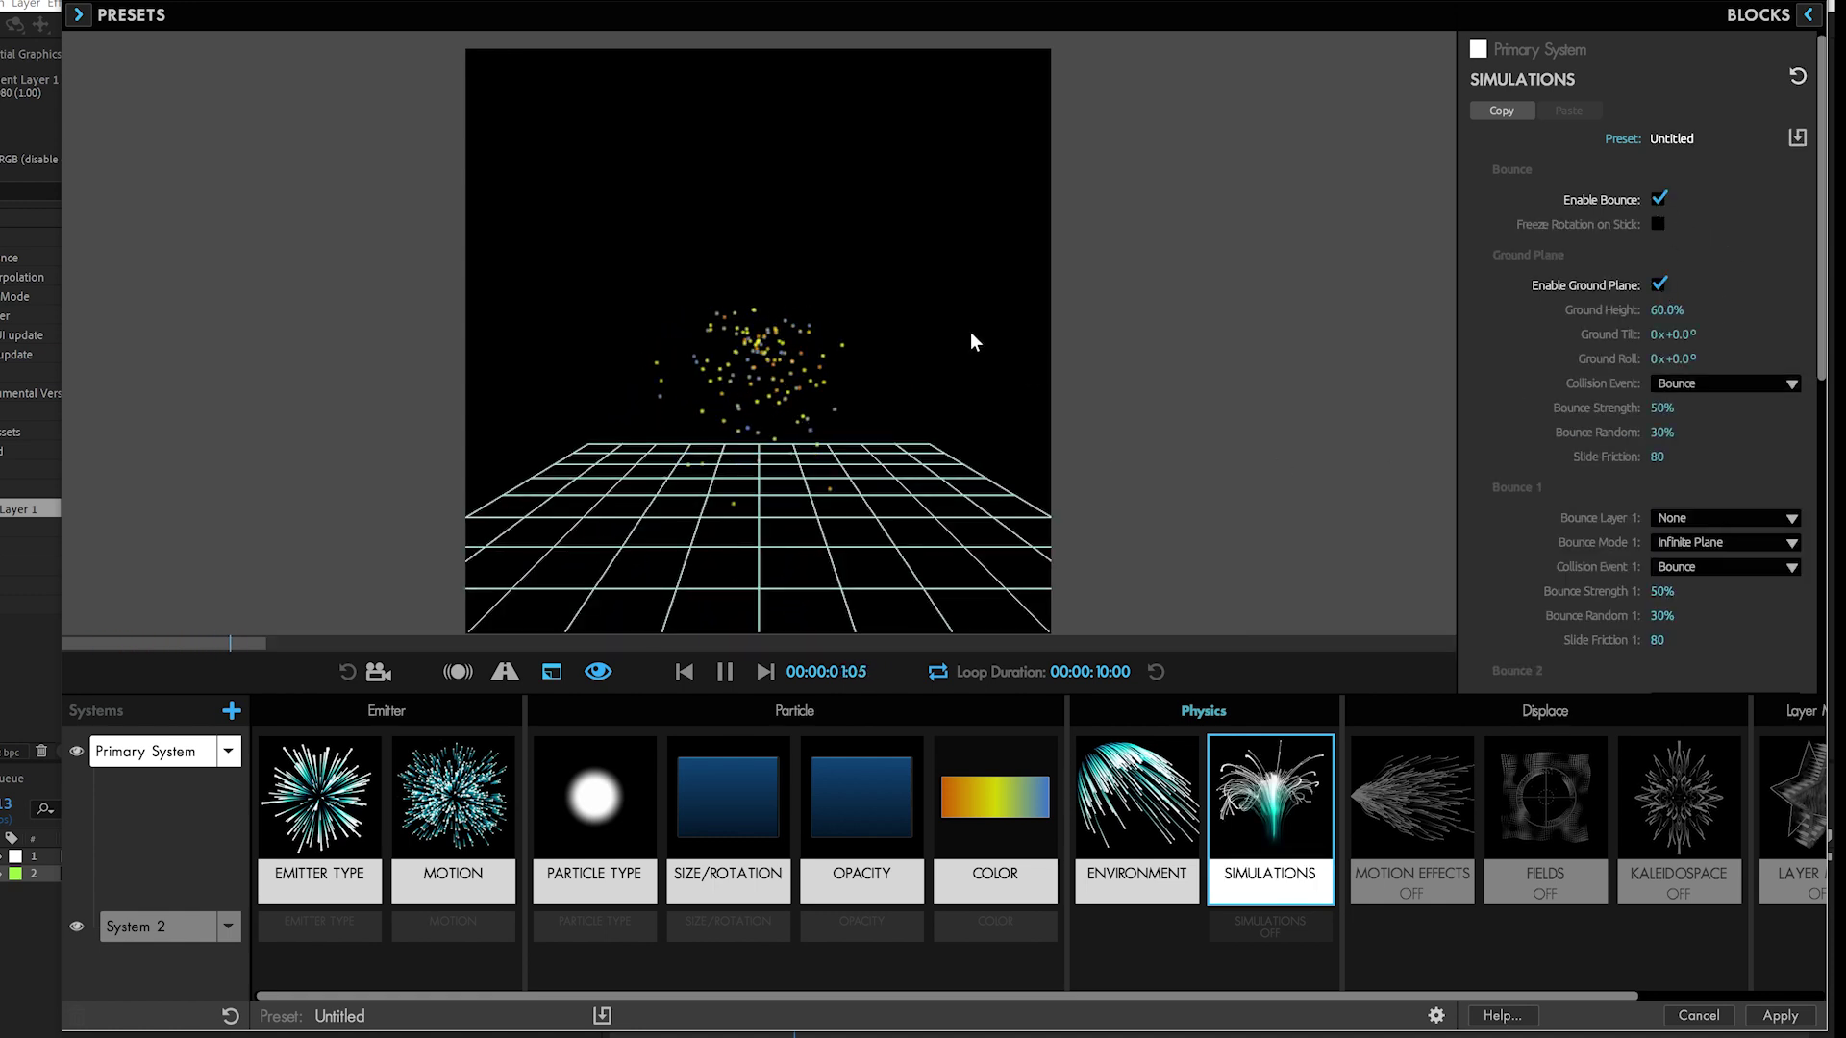
Try different Ground Height values, then reset height to 60% with Tilt and Roll at 0°
drag(1667, 310, 1650, 361)
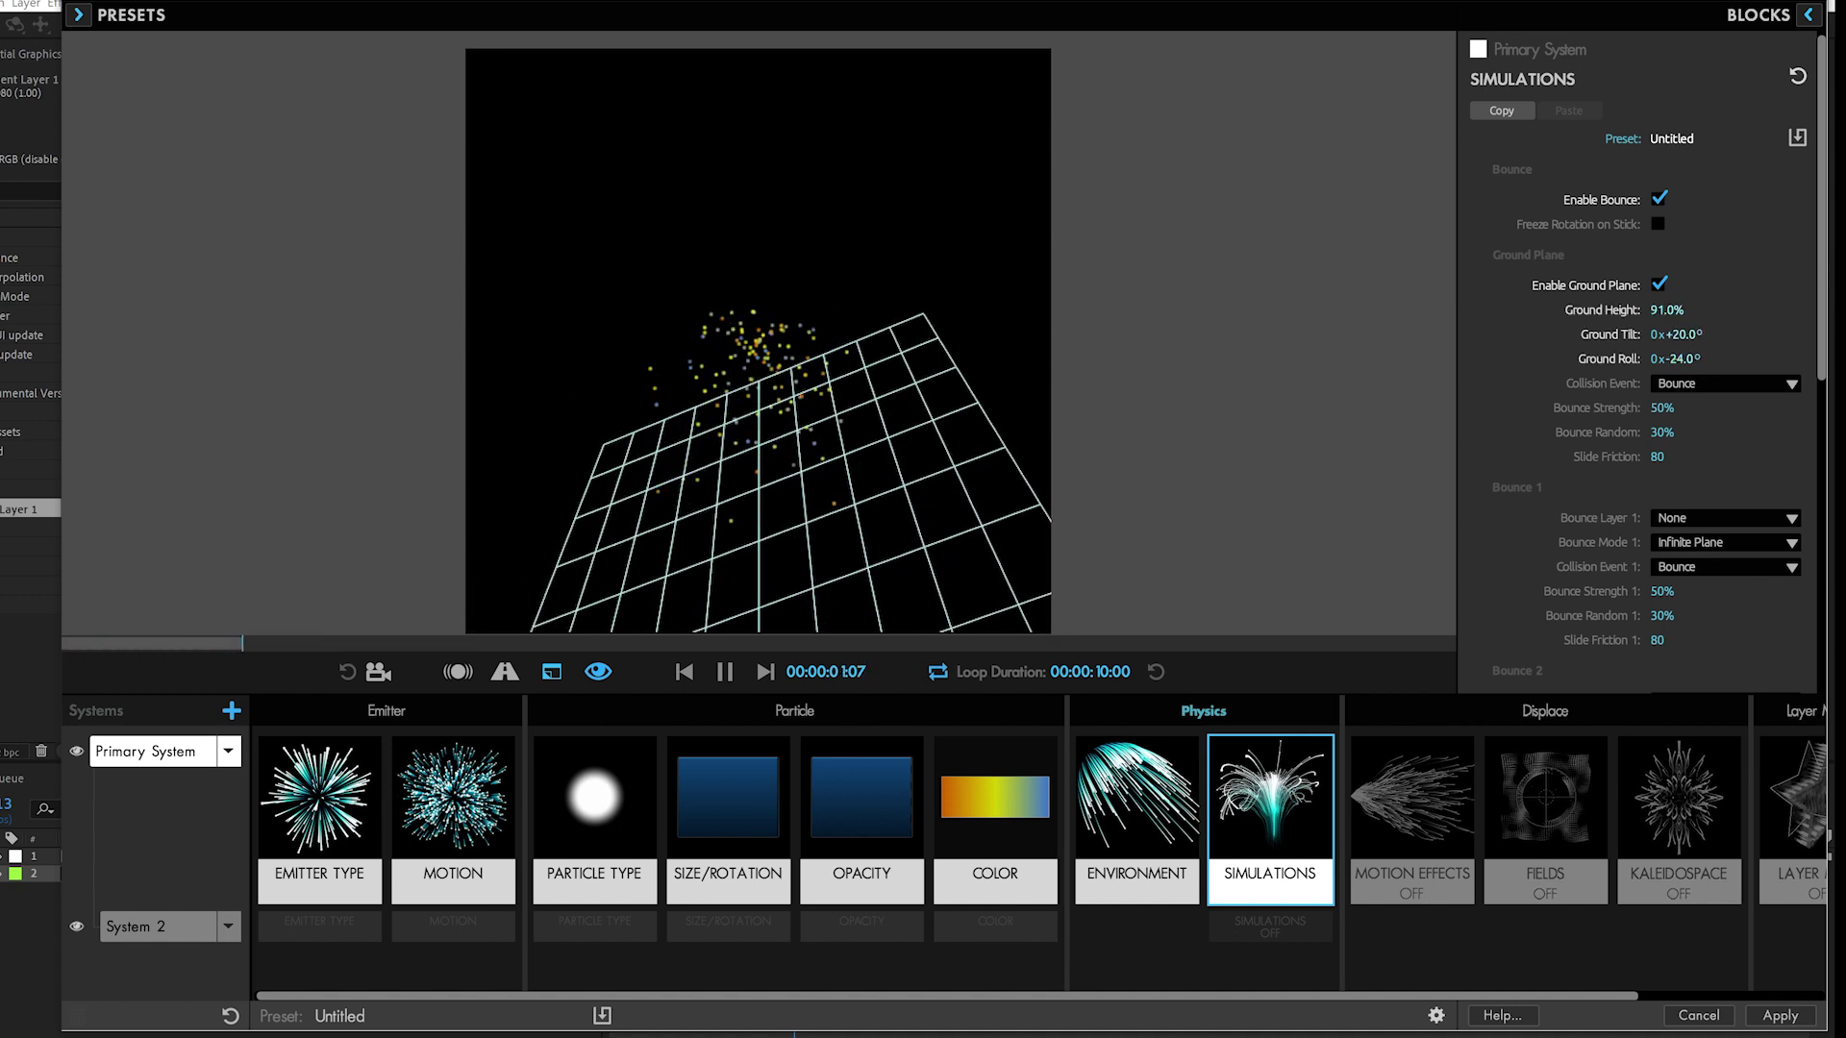
drag(1668, 310, 1666, 312)
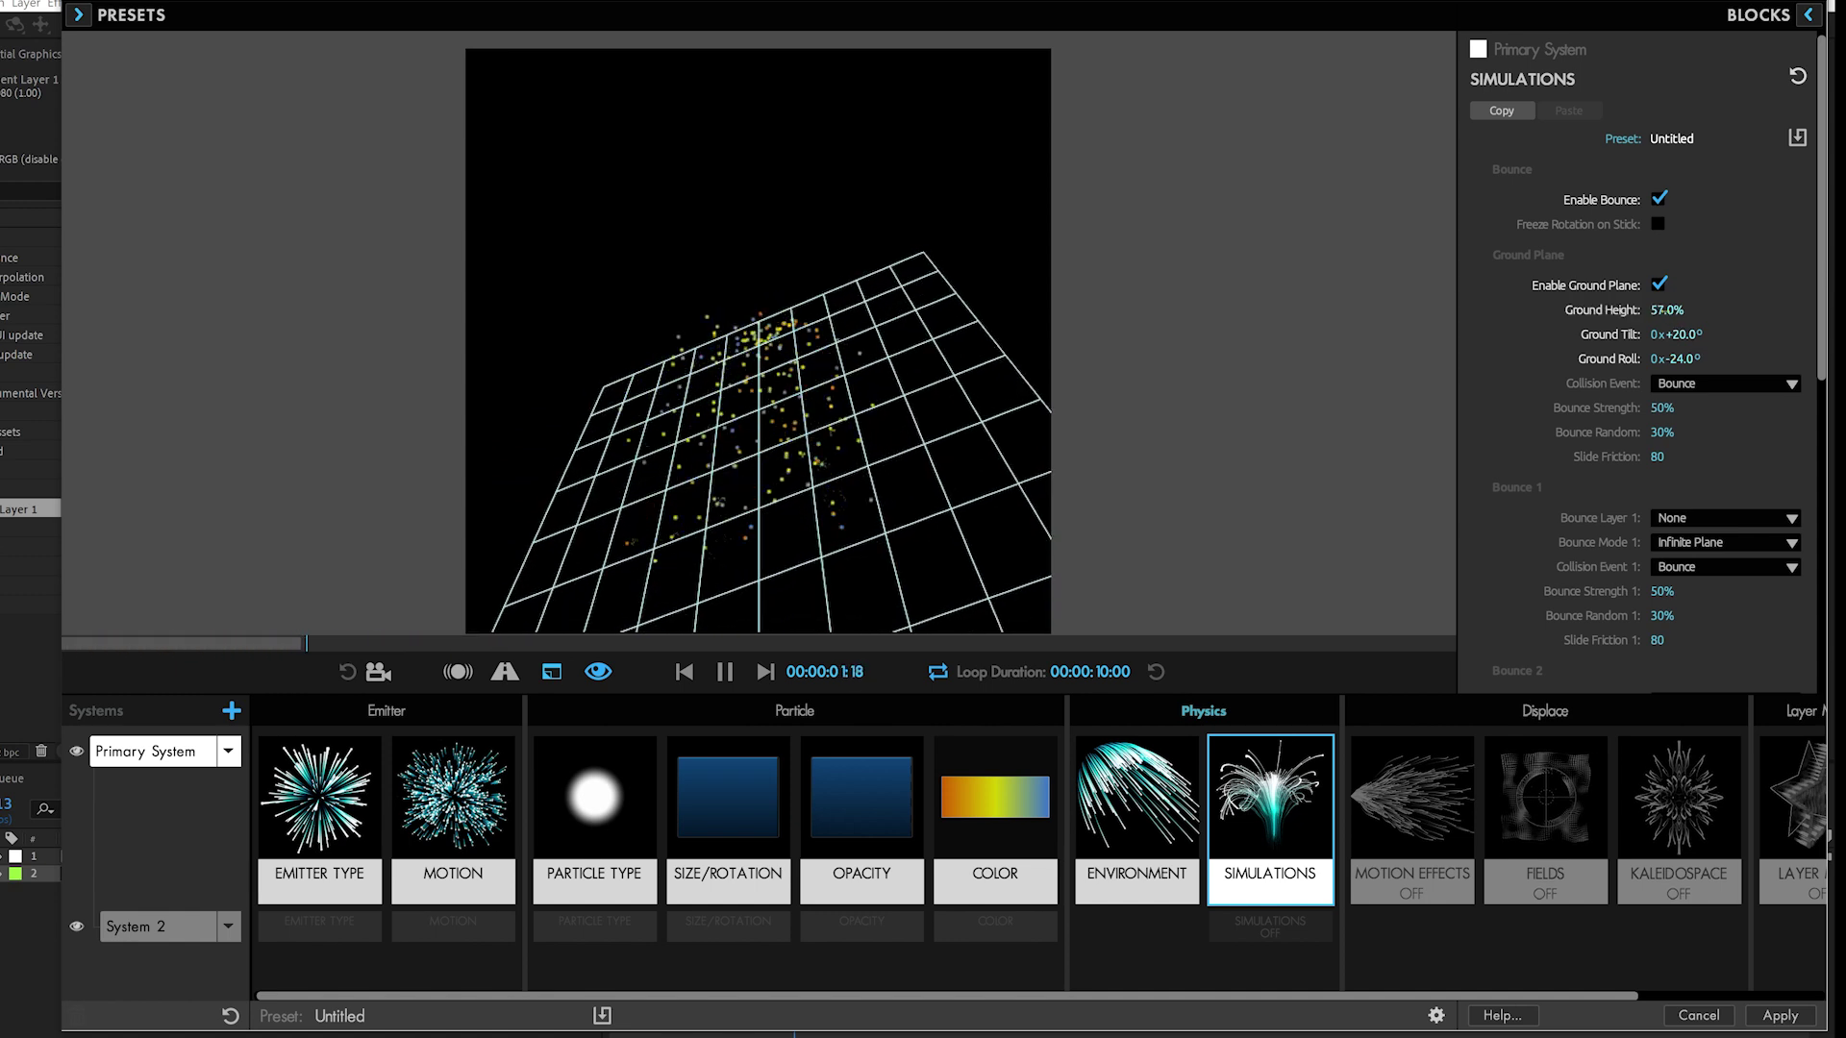
click(1614, 310)
click(1613, 331)
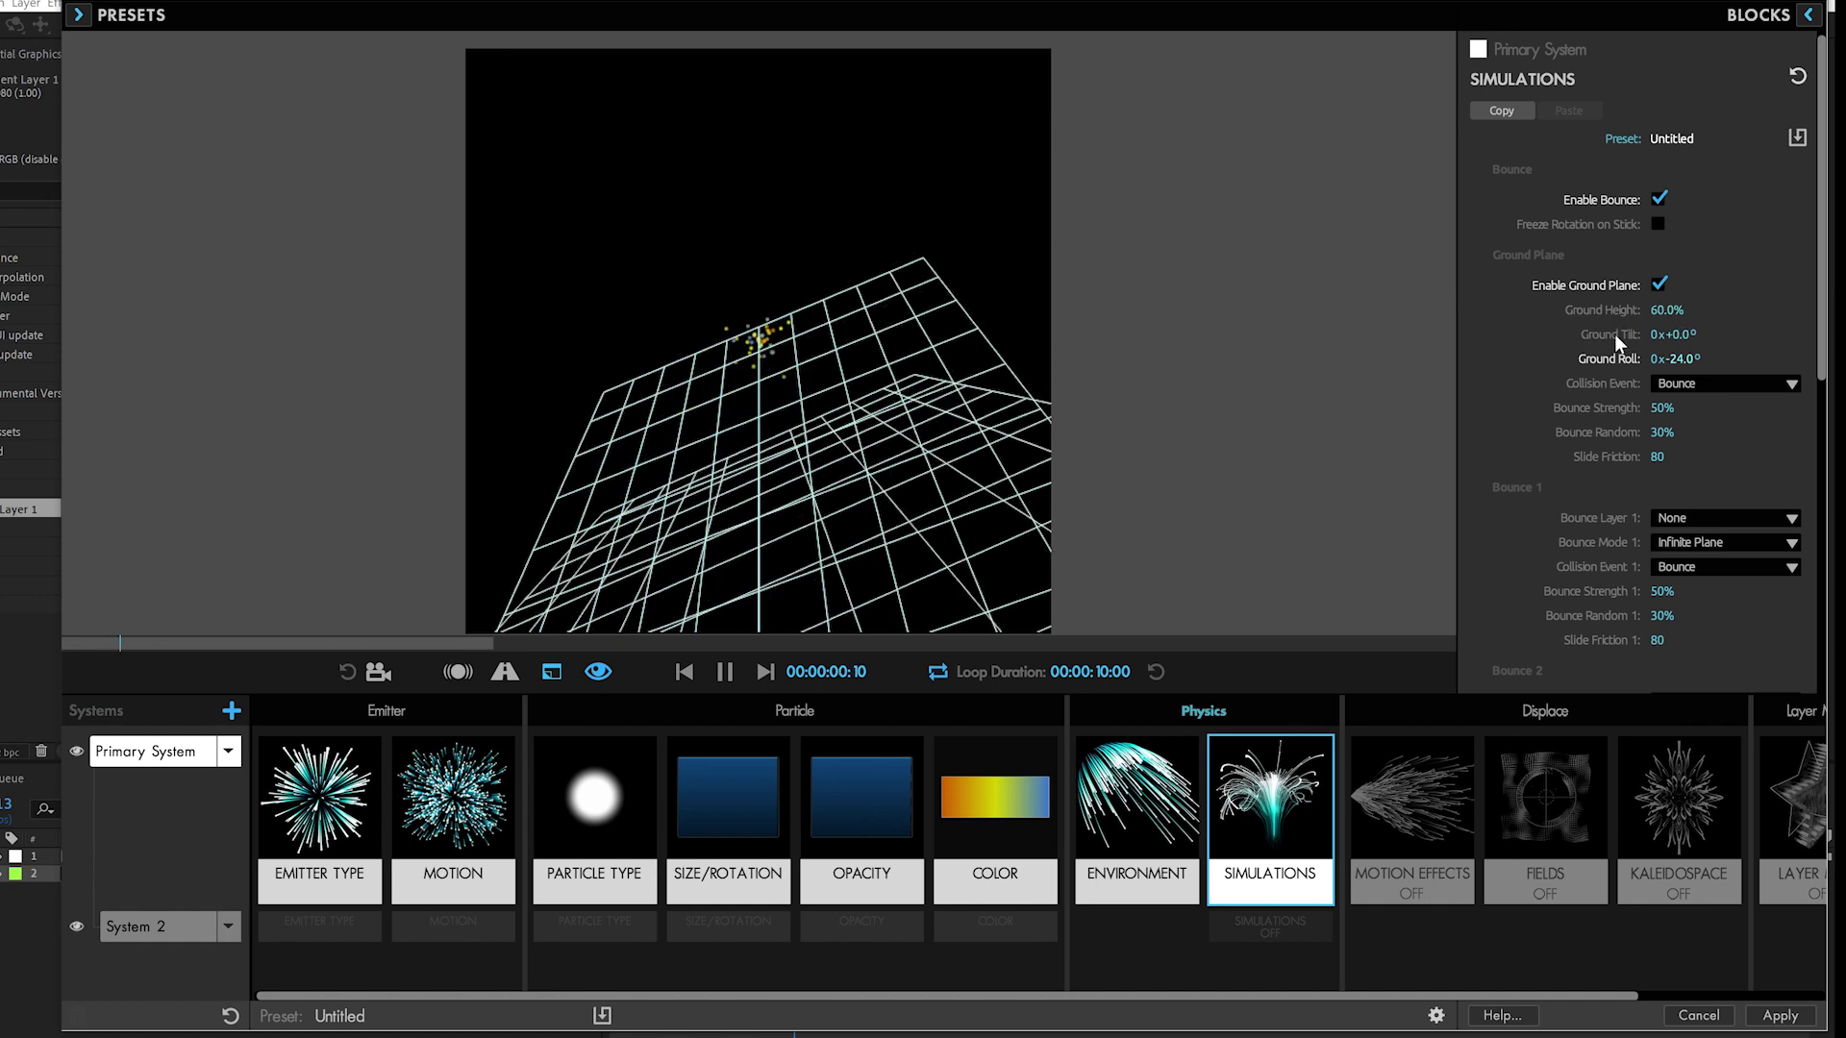
click(1613, 354)
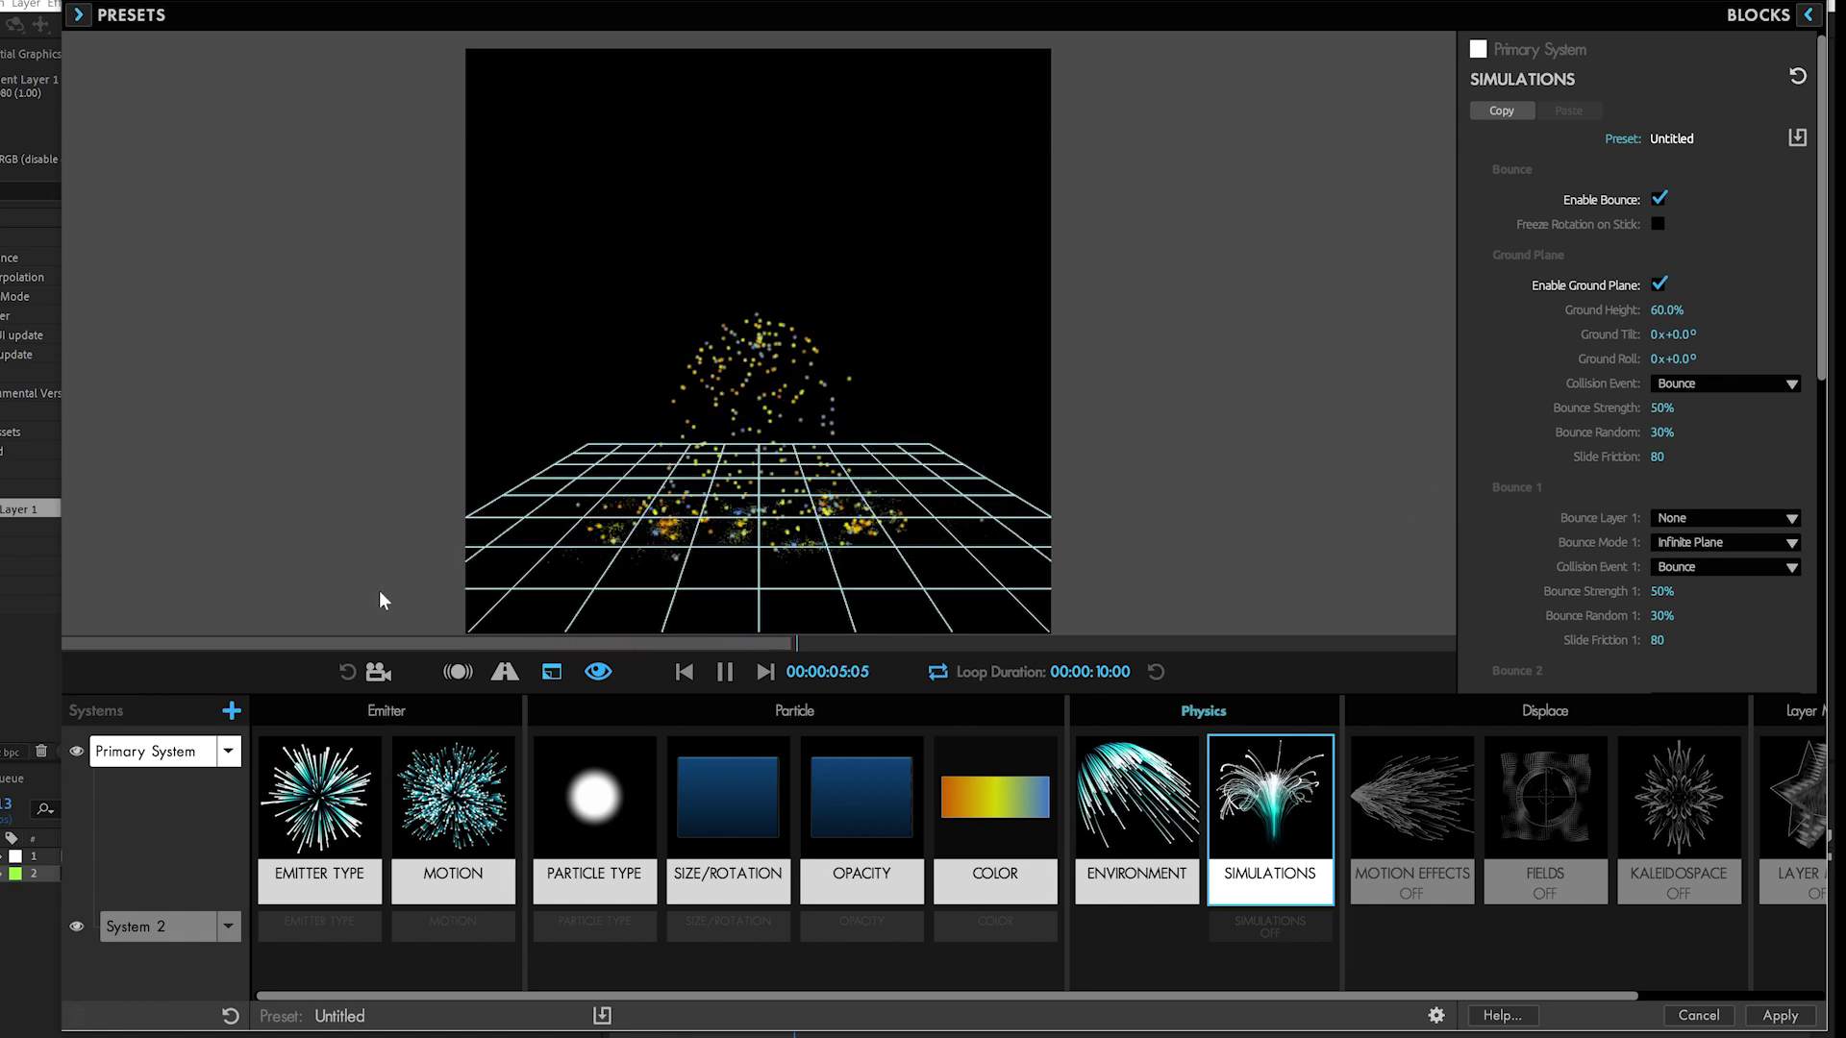
click(79, 15)
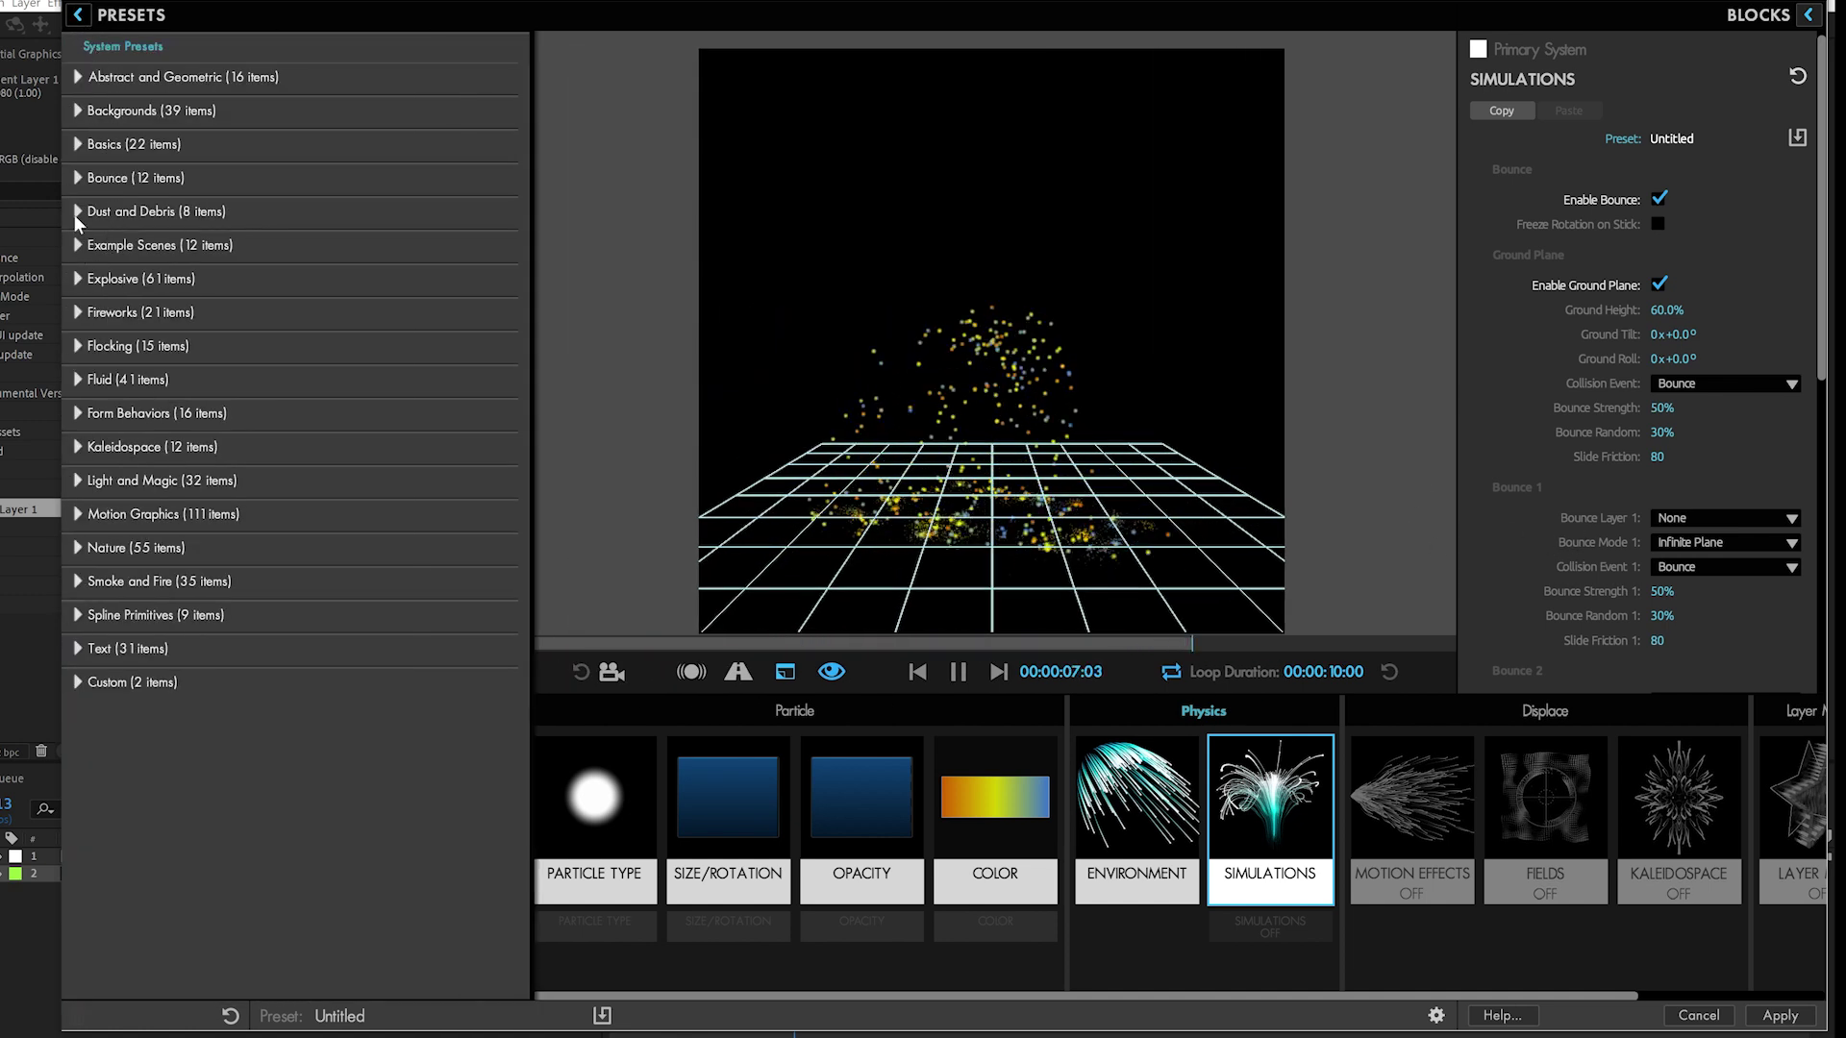
click(75, 178)
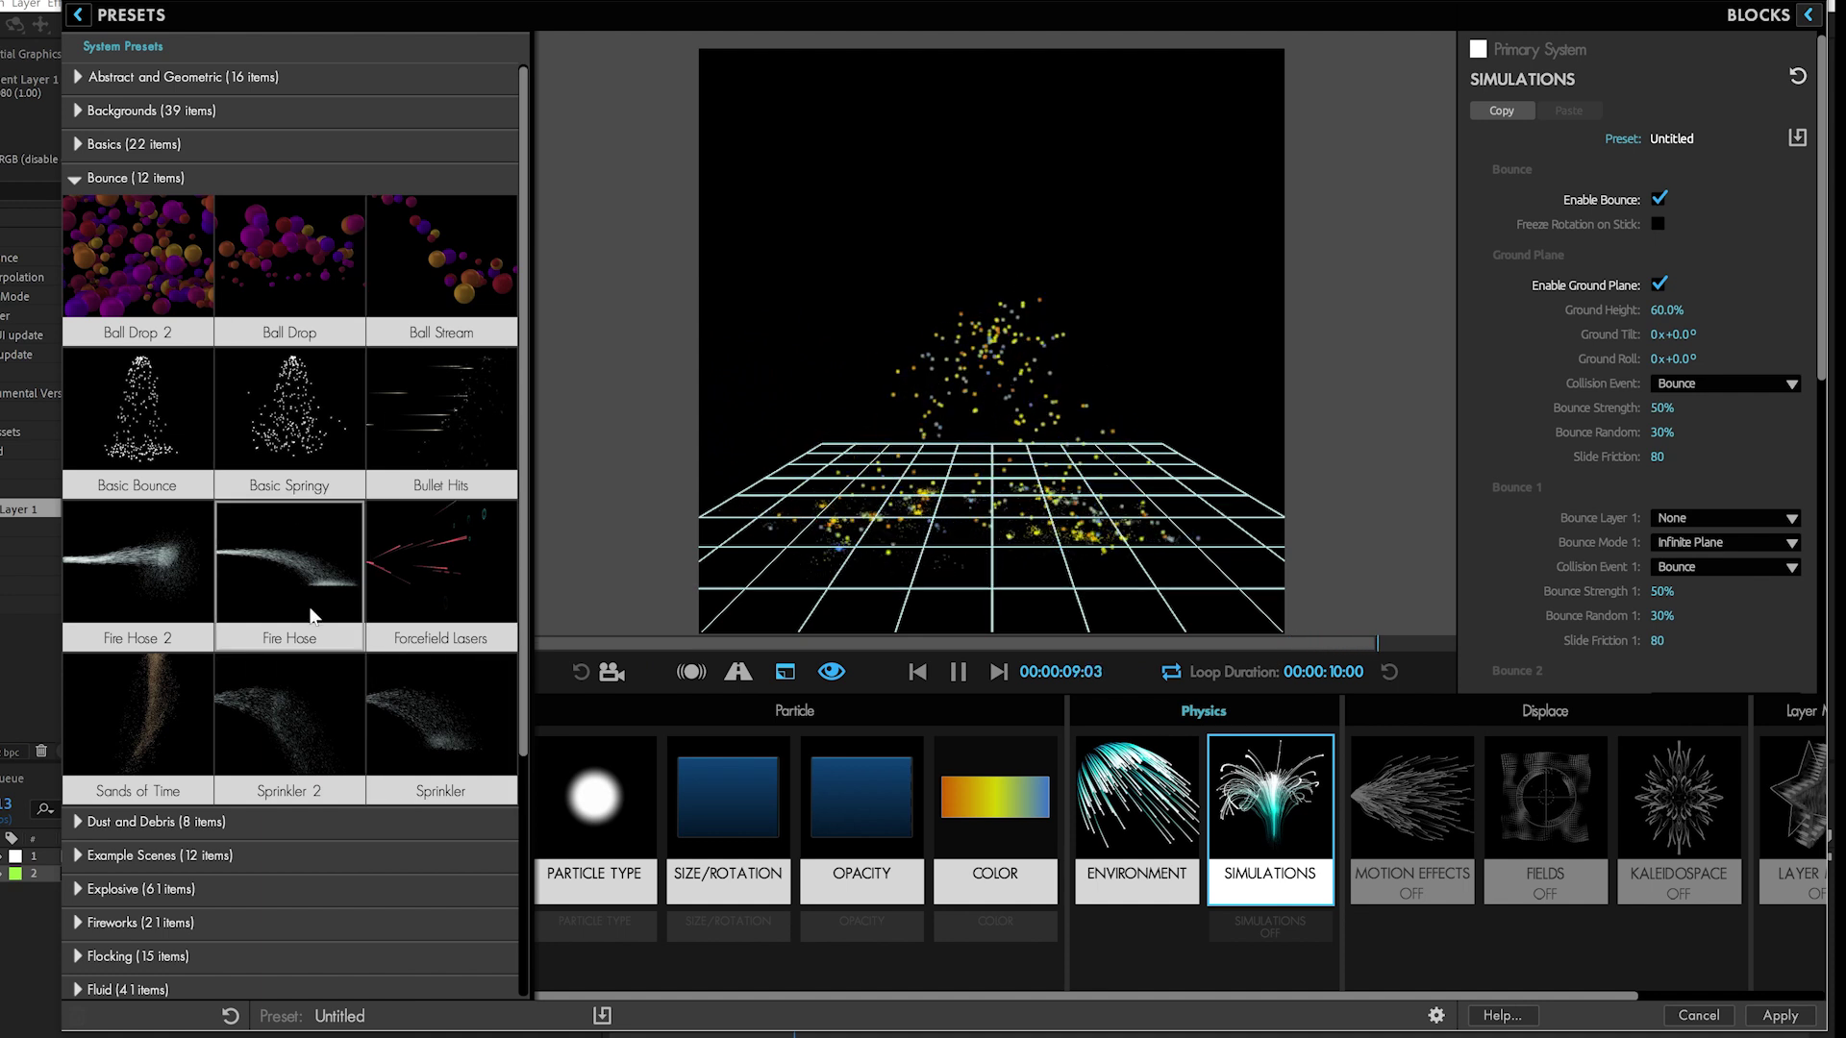
click(73, 180)
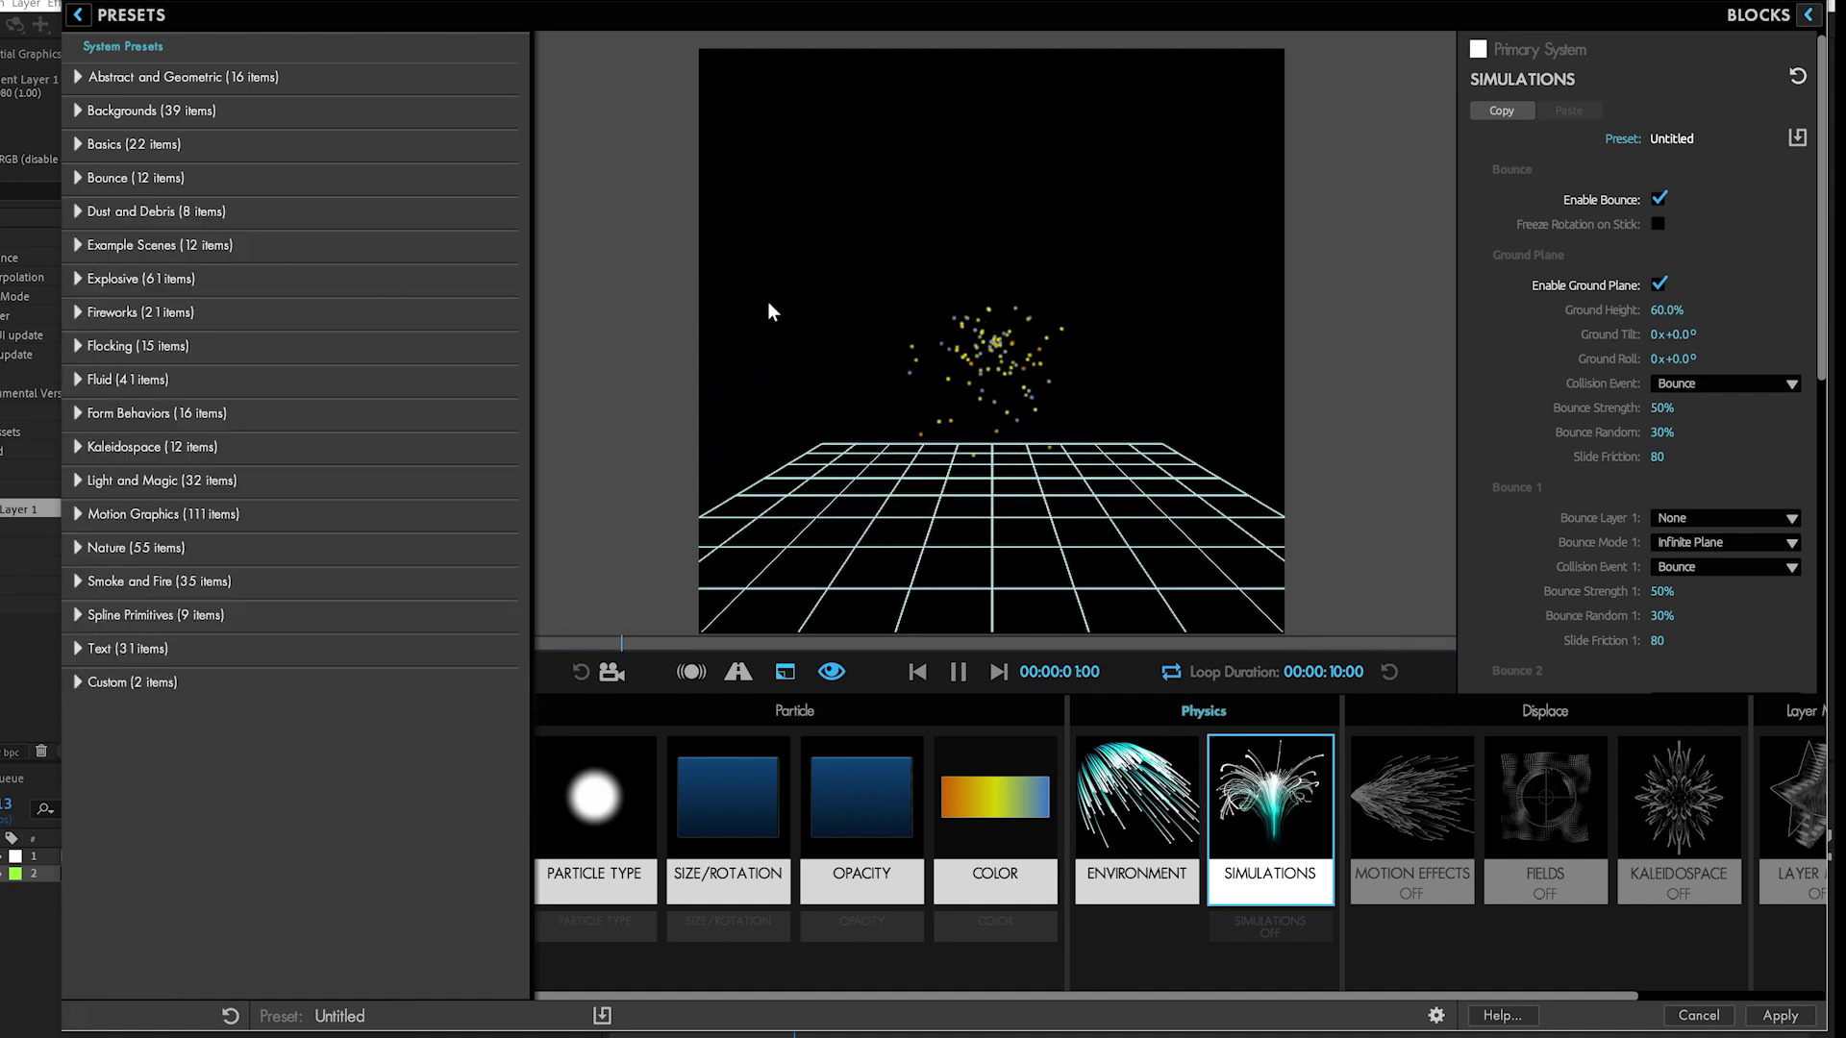
click(79, 15)
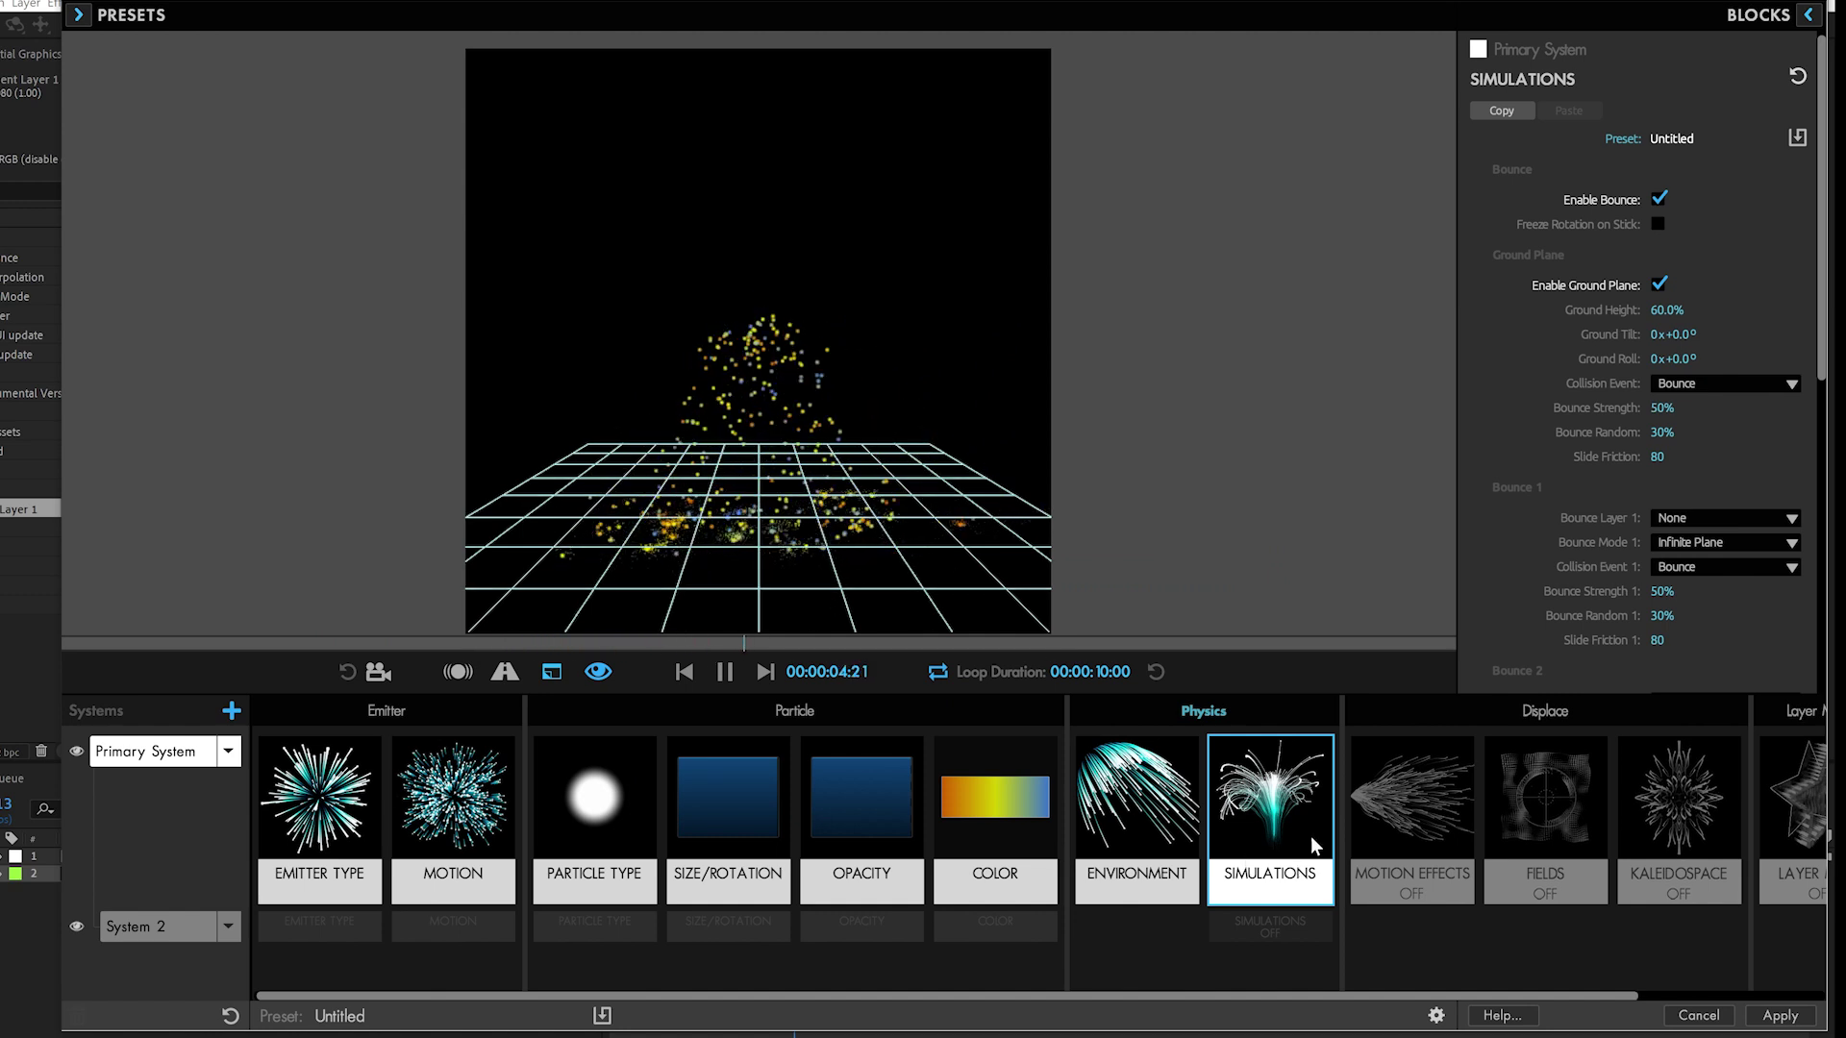
scroll(1554, 540, down, 3)
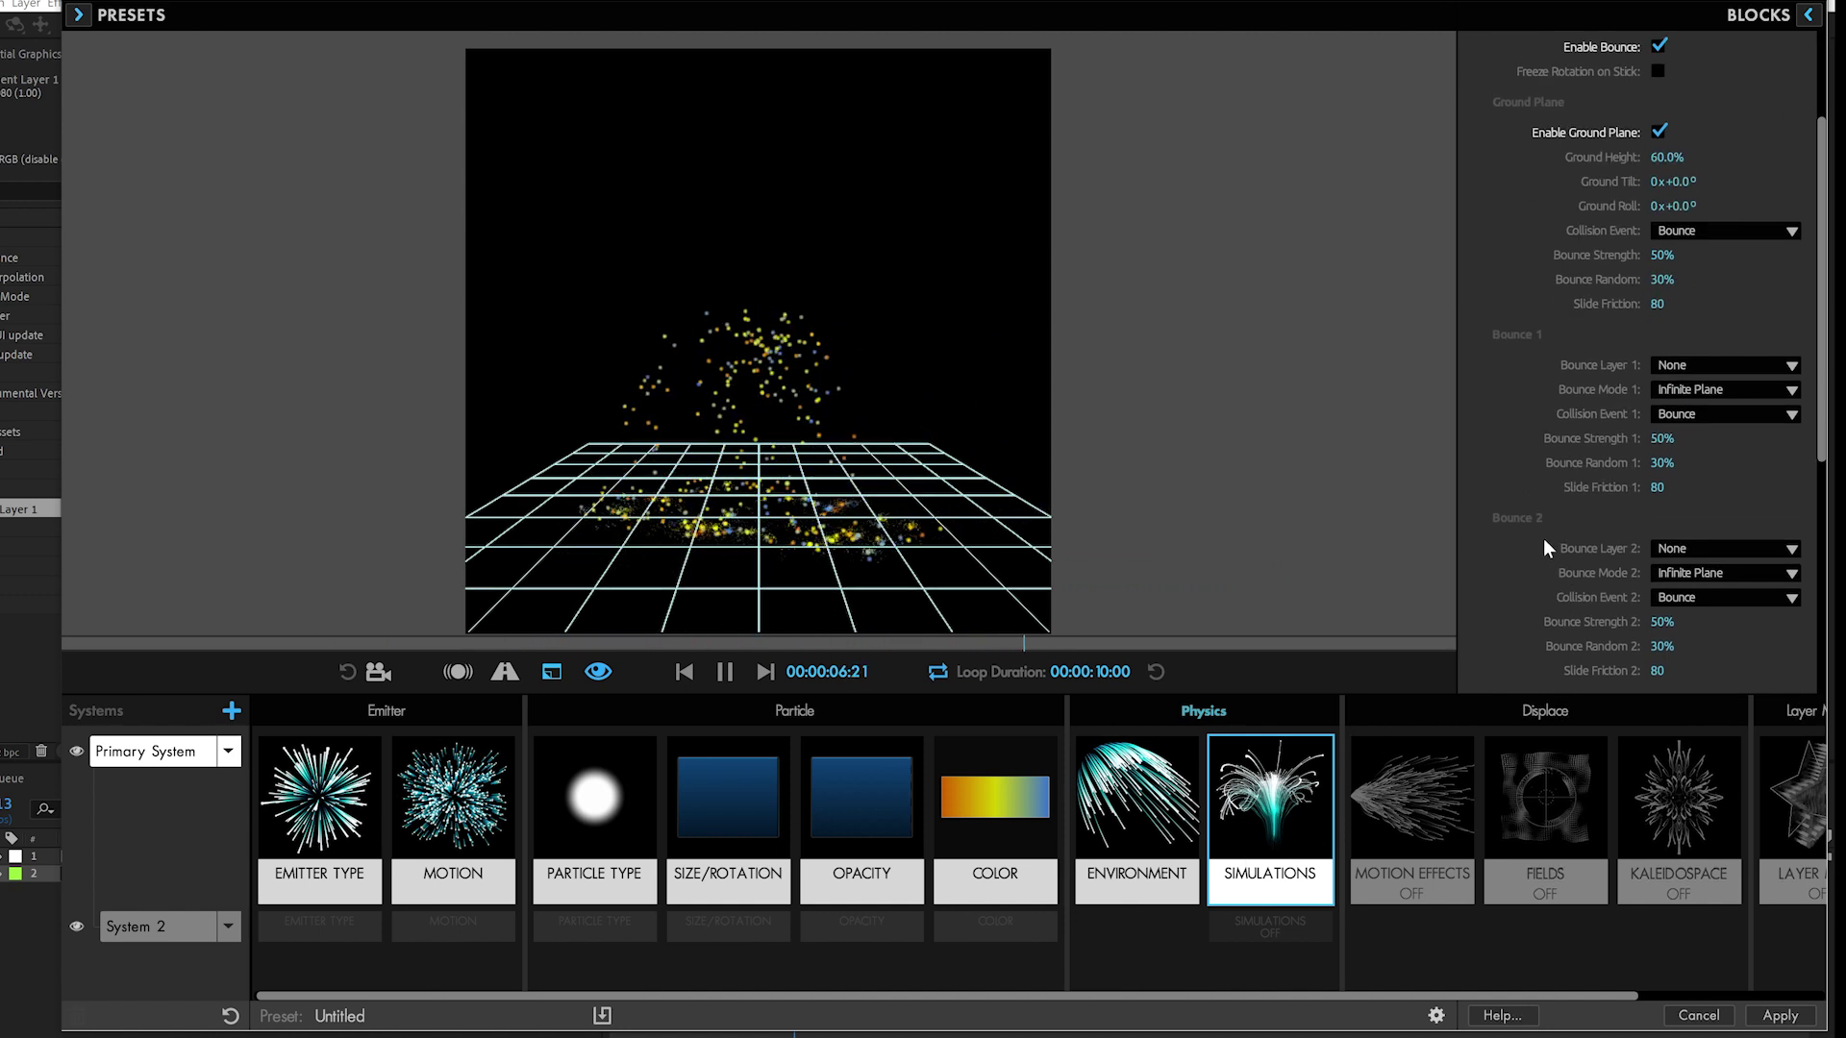
scroll(1537, 537, down, 3)
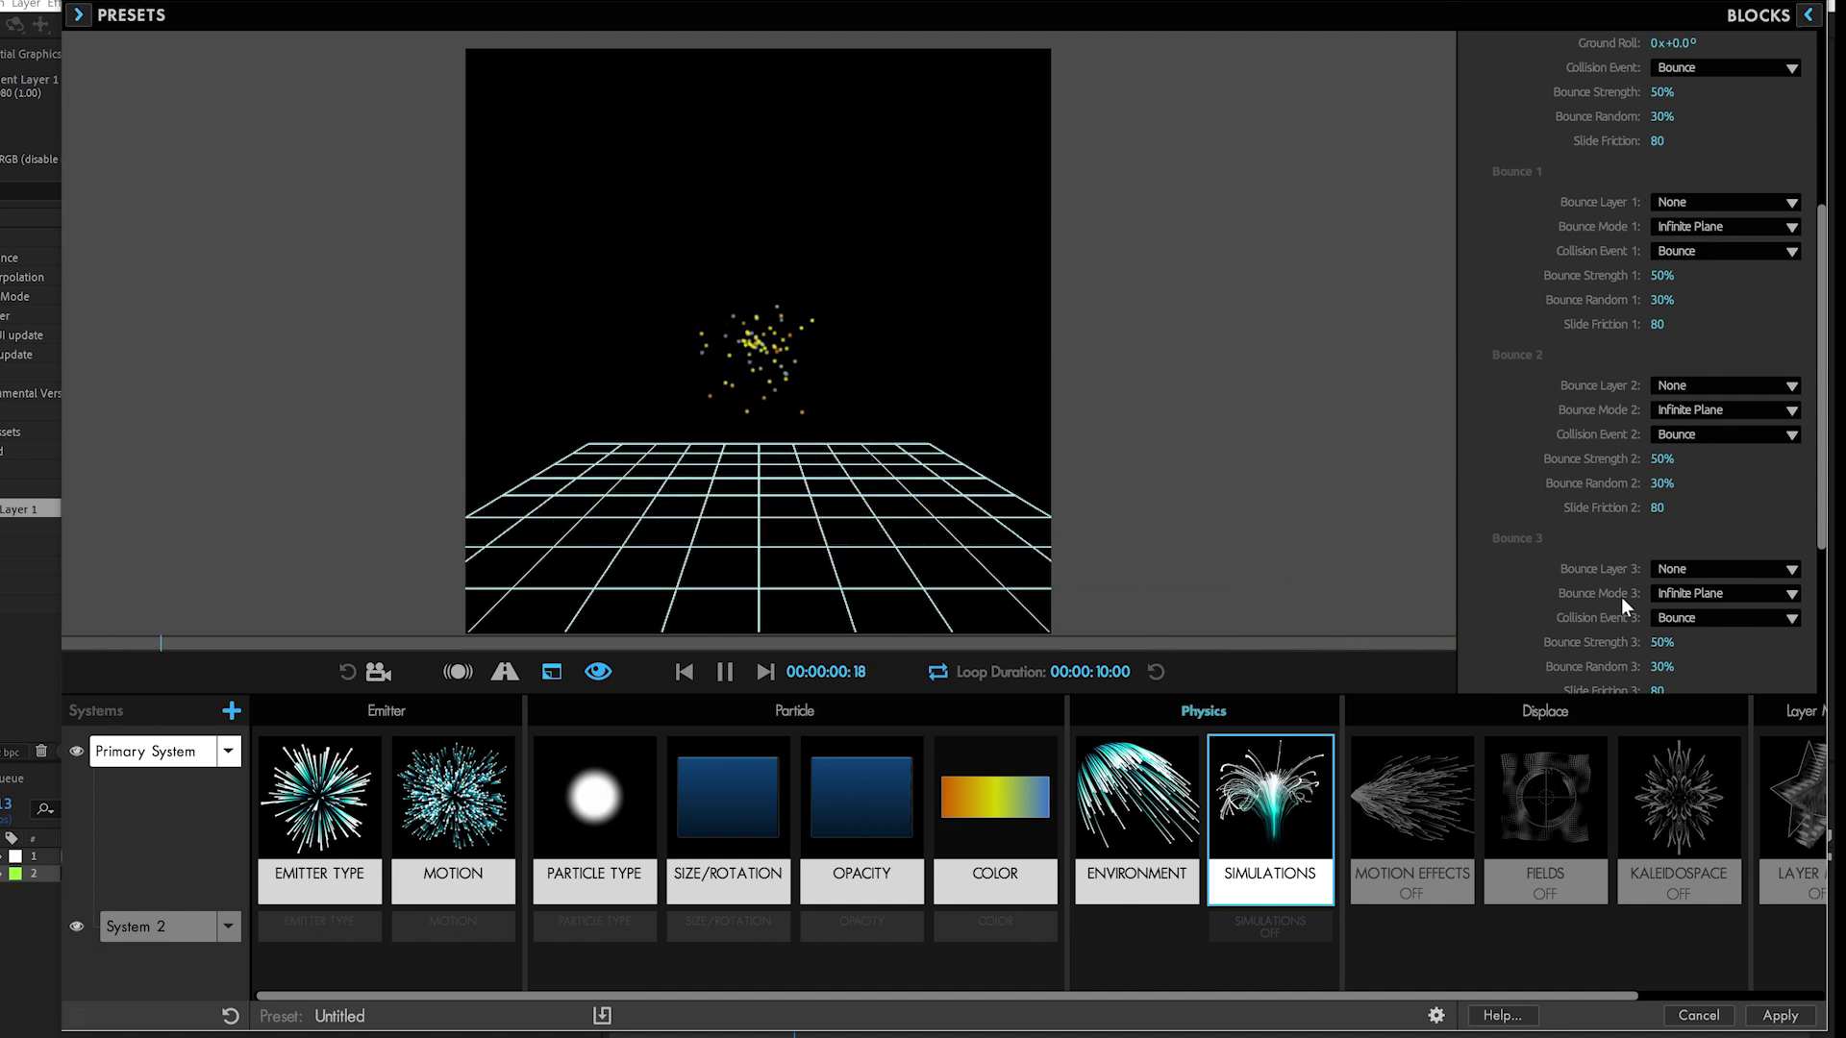
click(1694, 227)
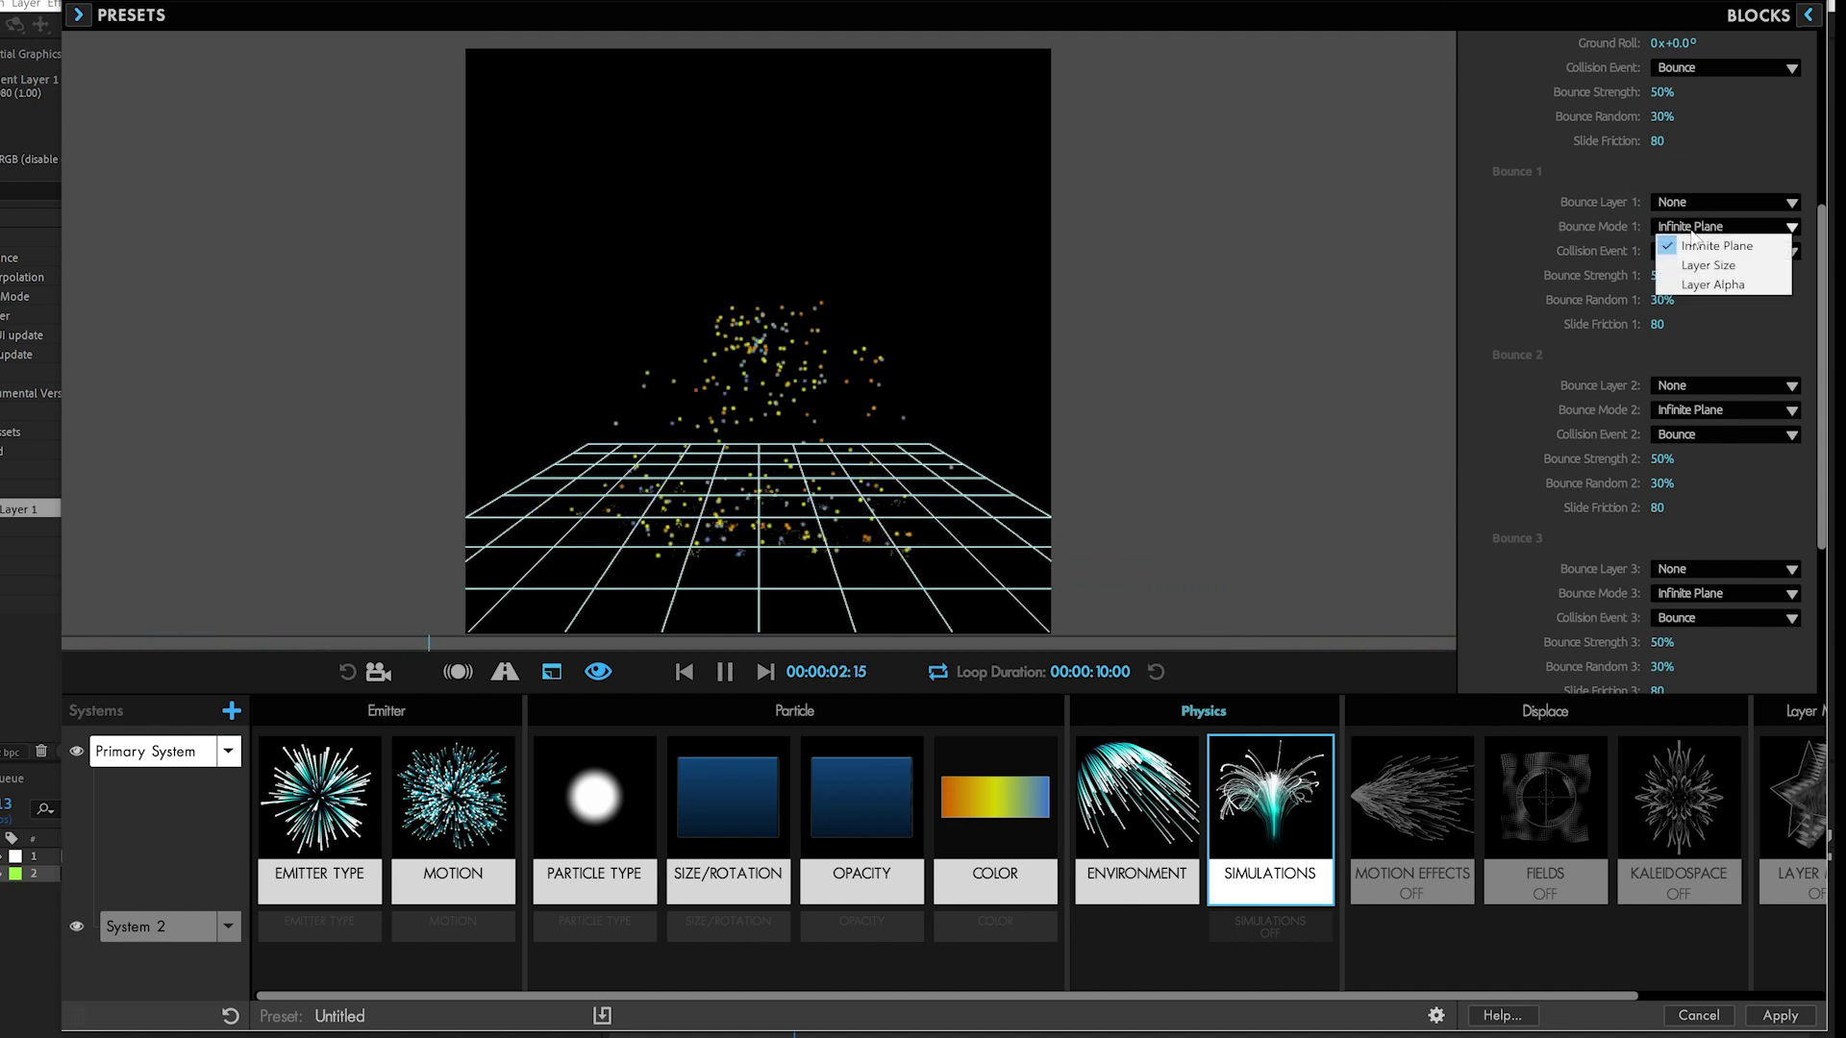
click(1692, 247)
click(1488, 245)
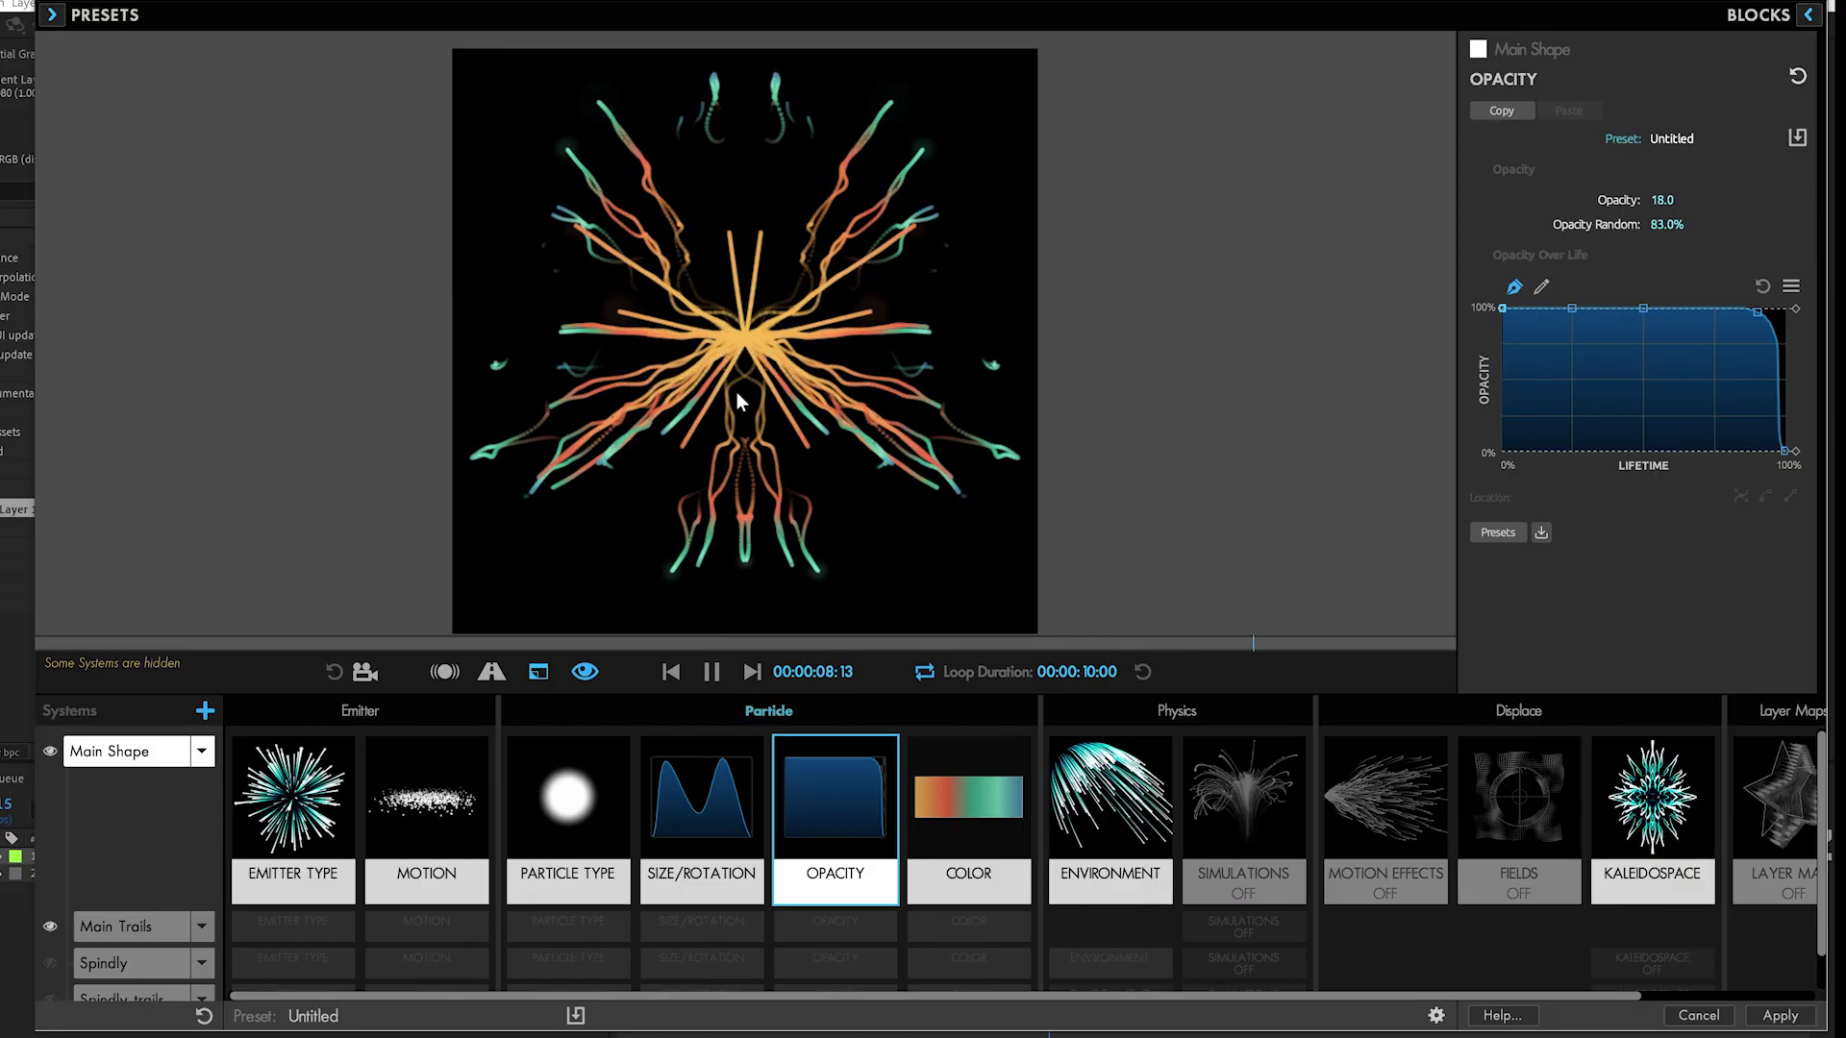
Select the Main Trails system to show its Opacity block
click(130, 926)
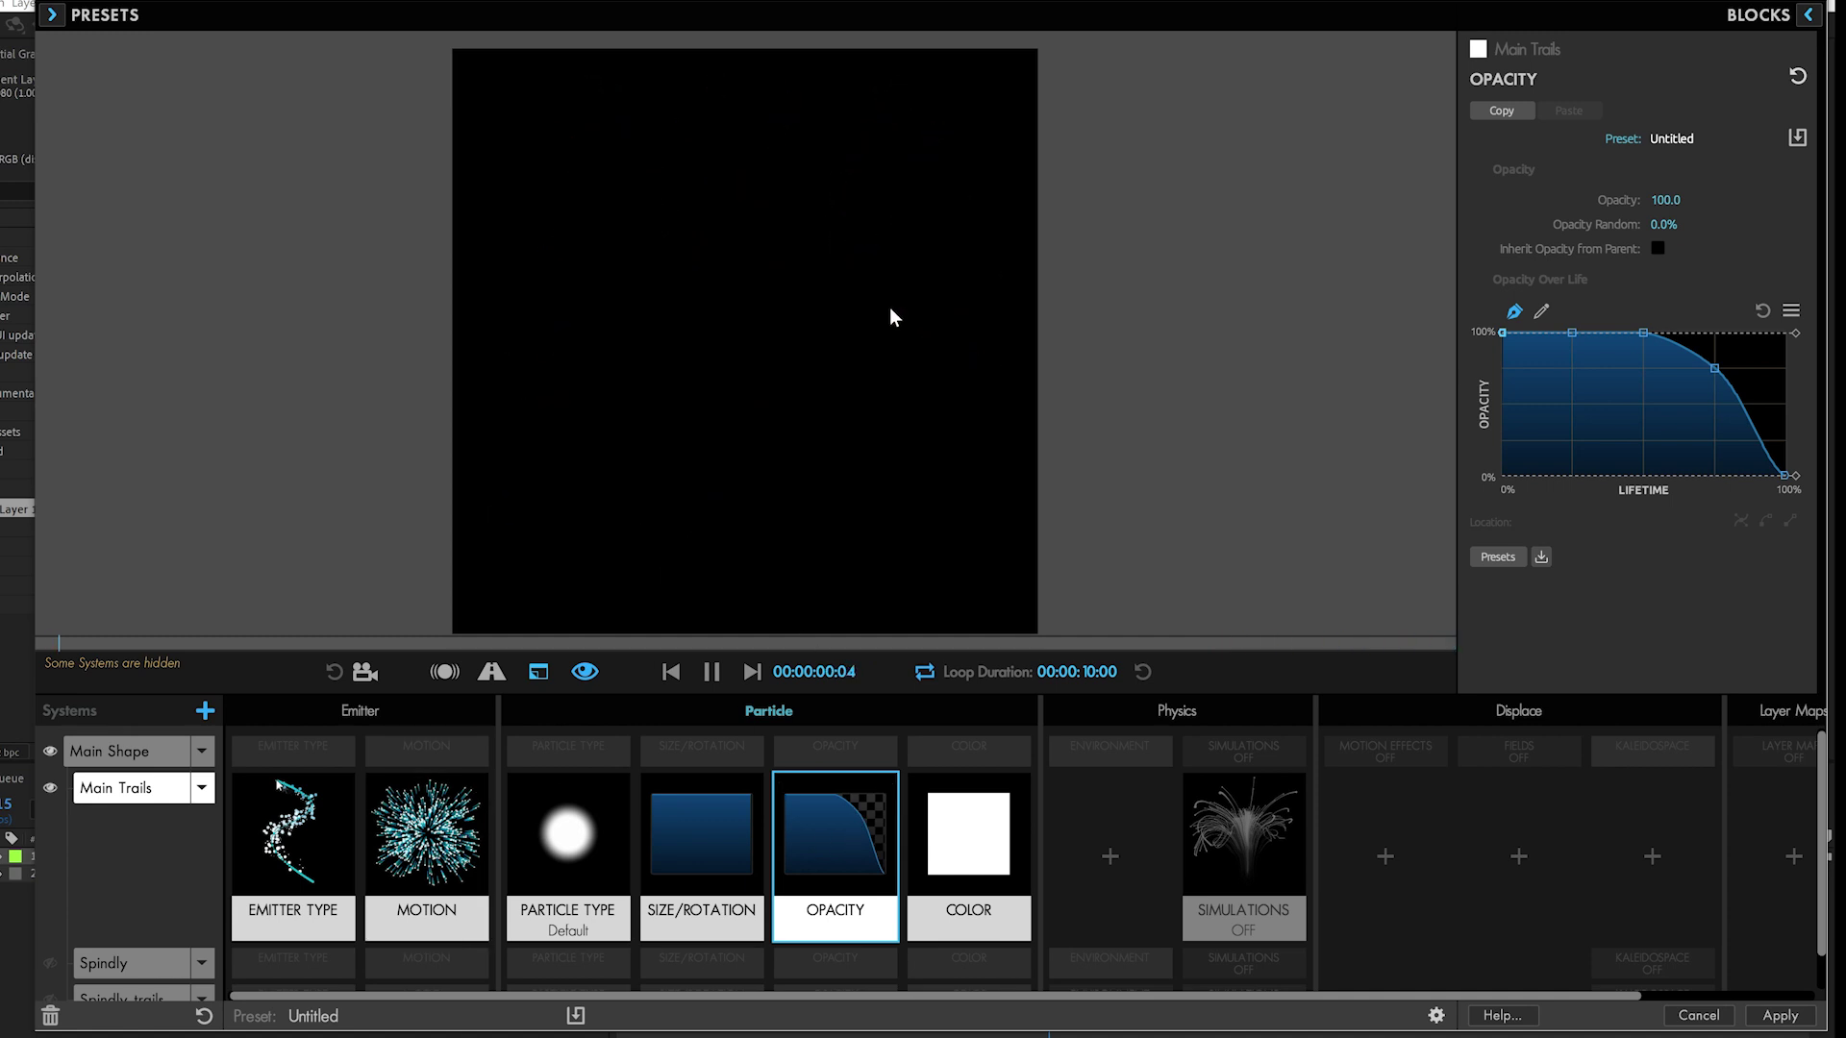
Enable Inherit Opacity and Inherit Size from Parent for Main Trails, then select Main Shape
click(1655, 251)
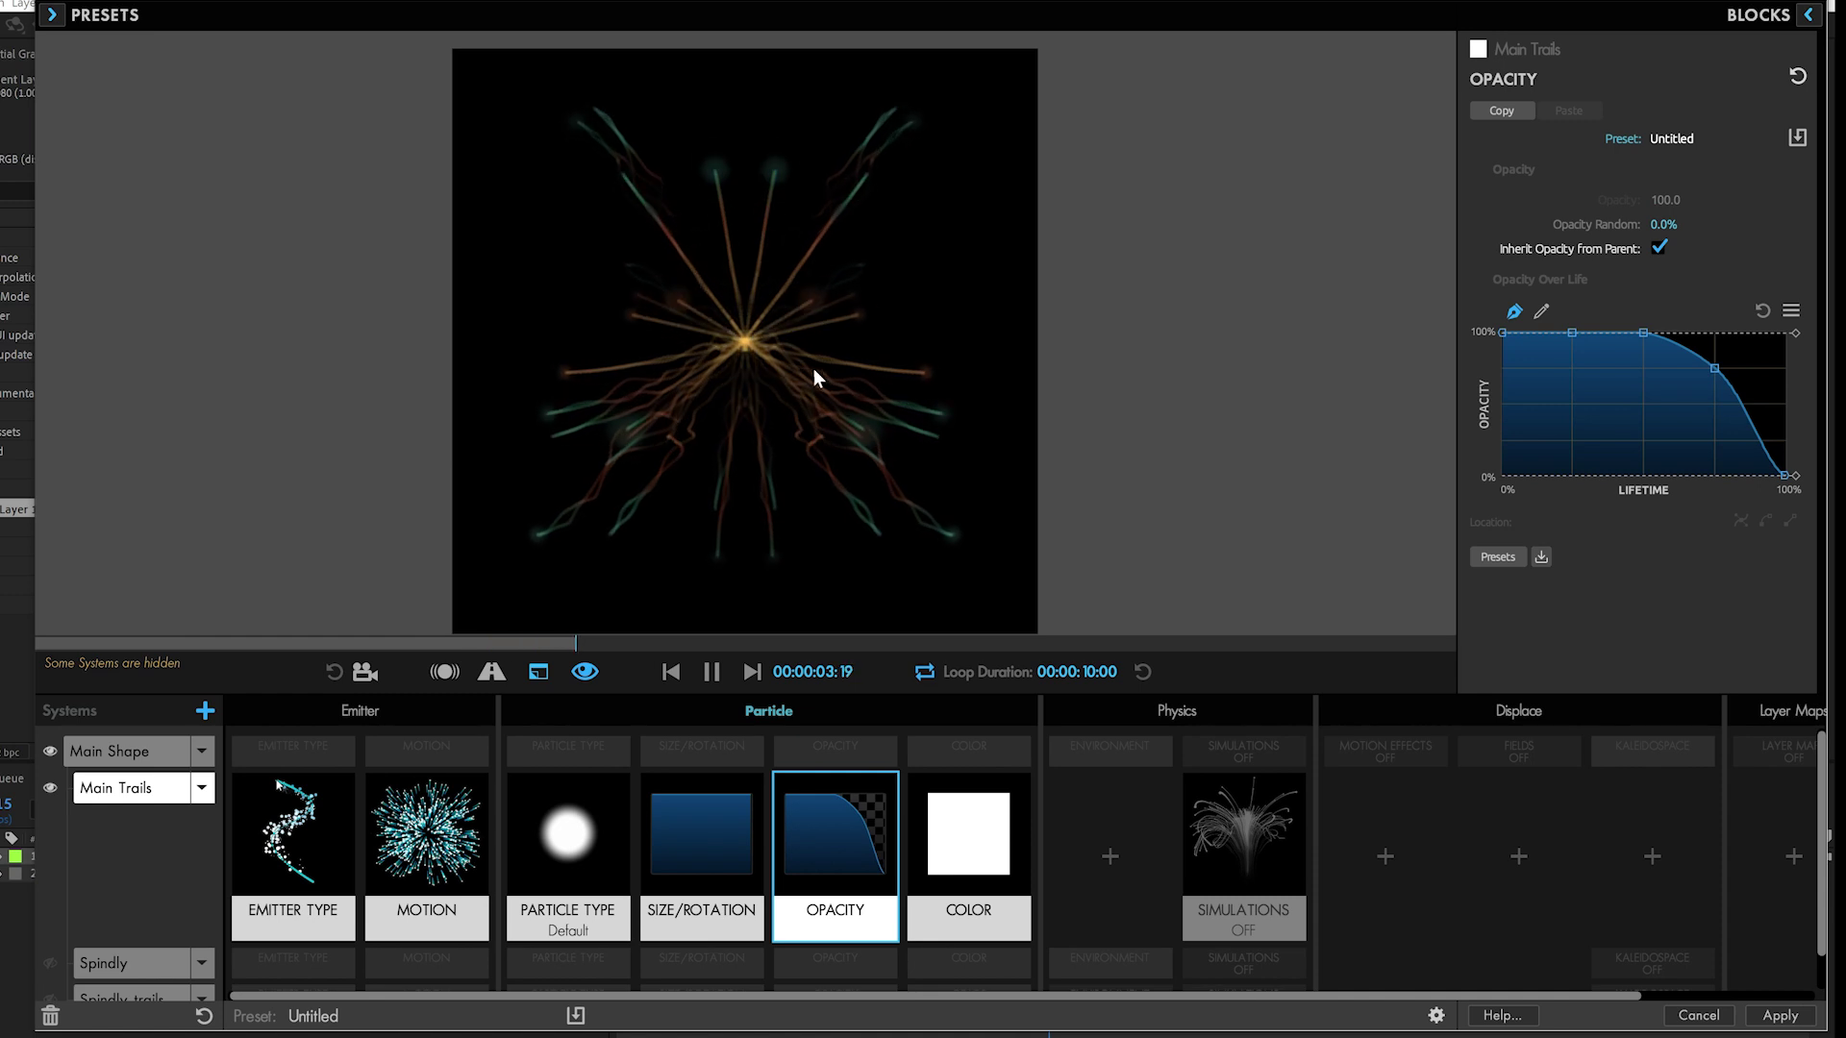
click(717, 838)
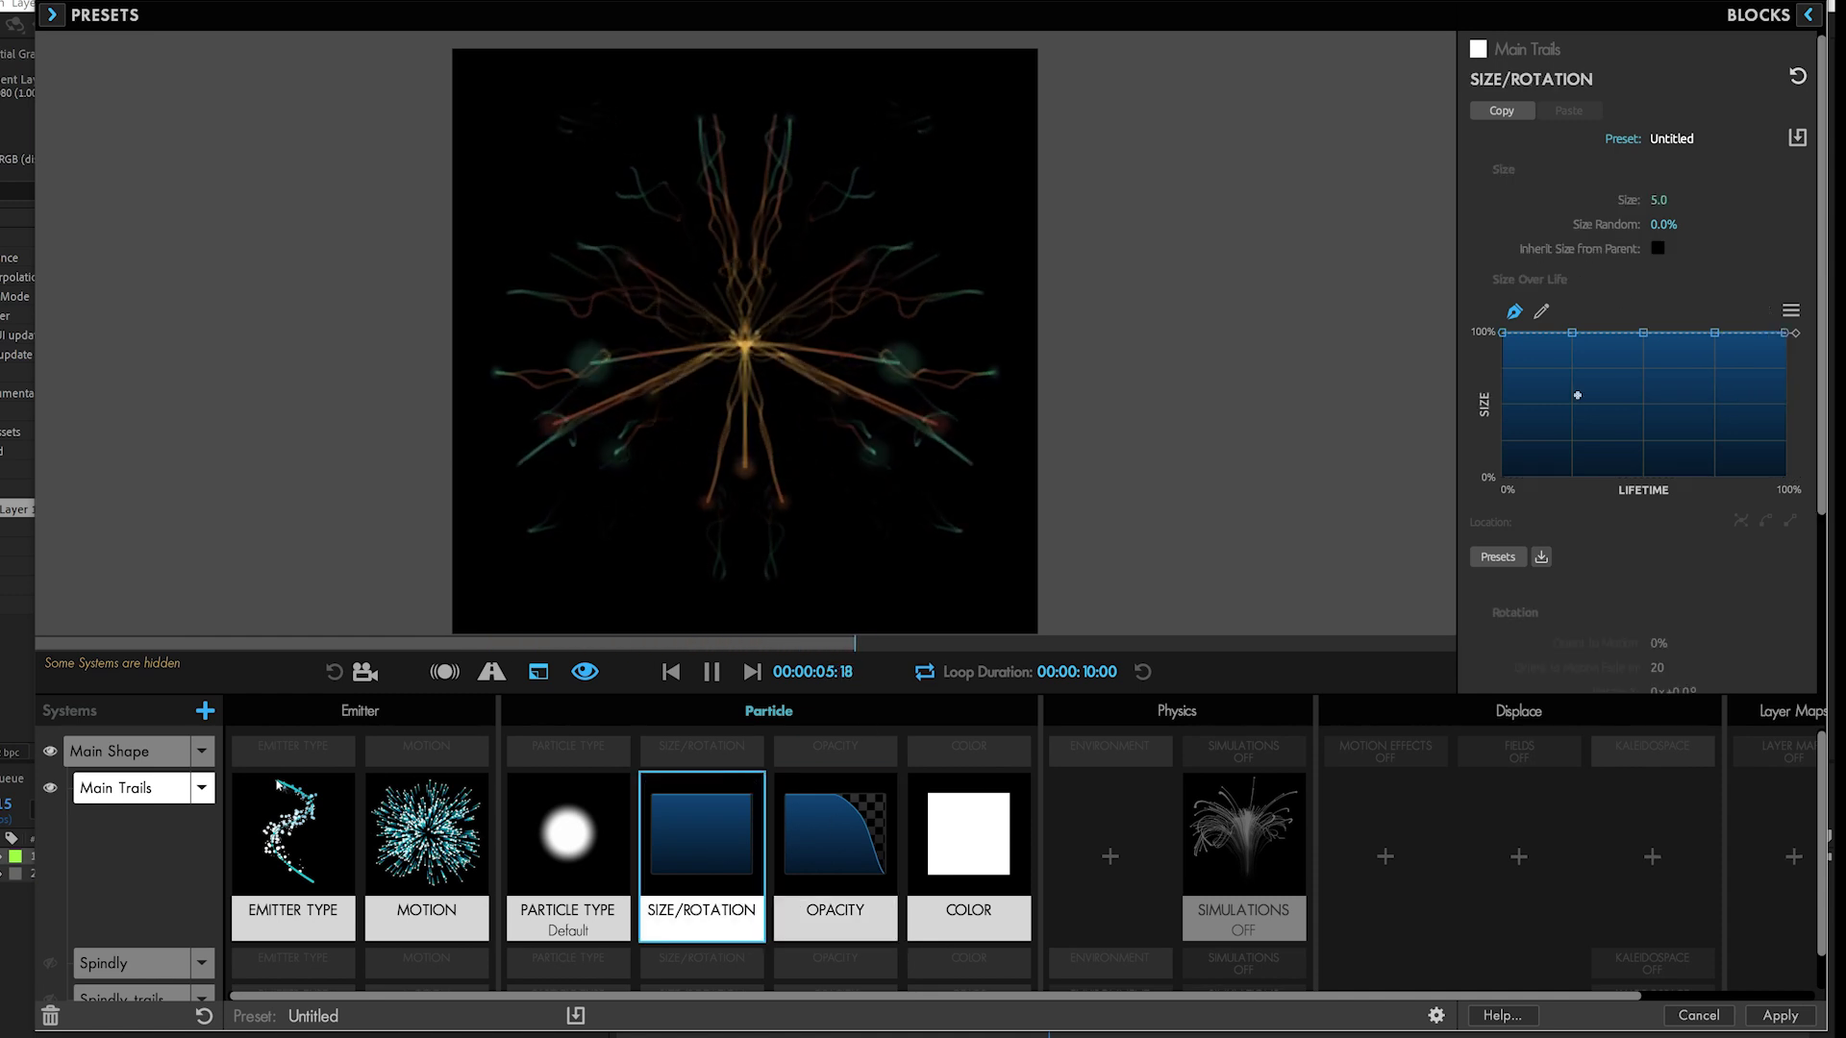
click(1658, 250)
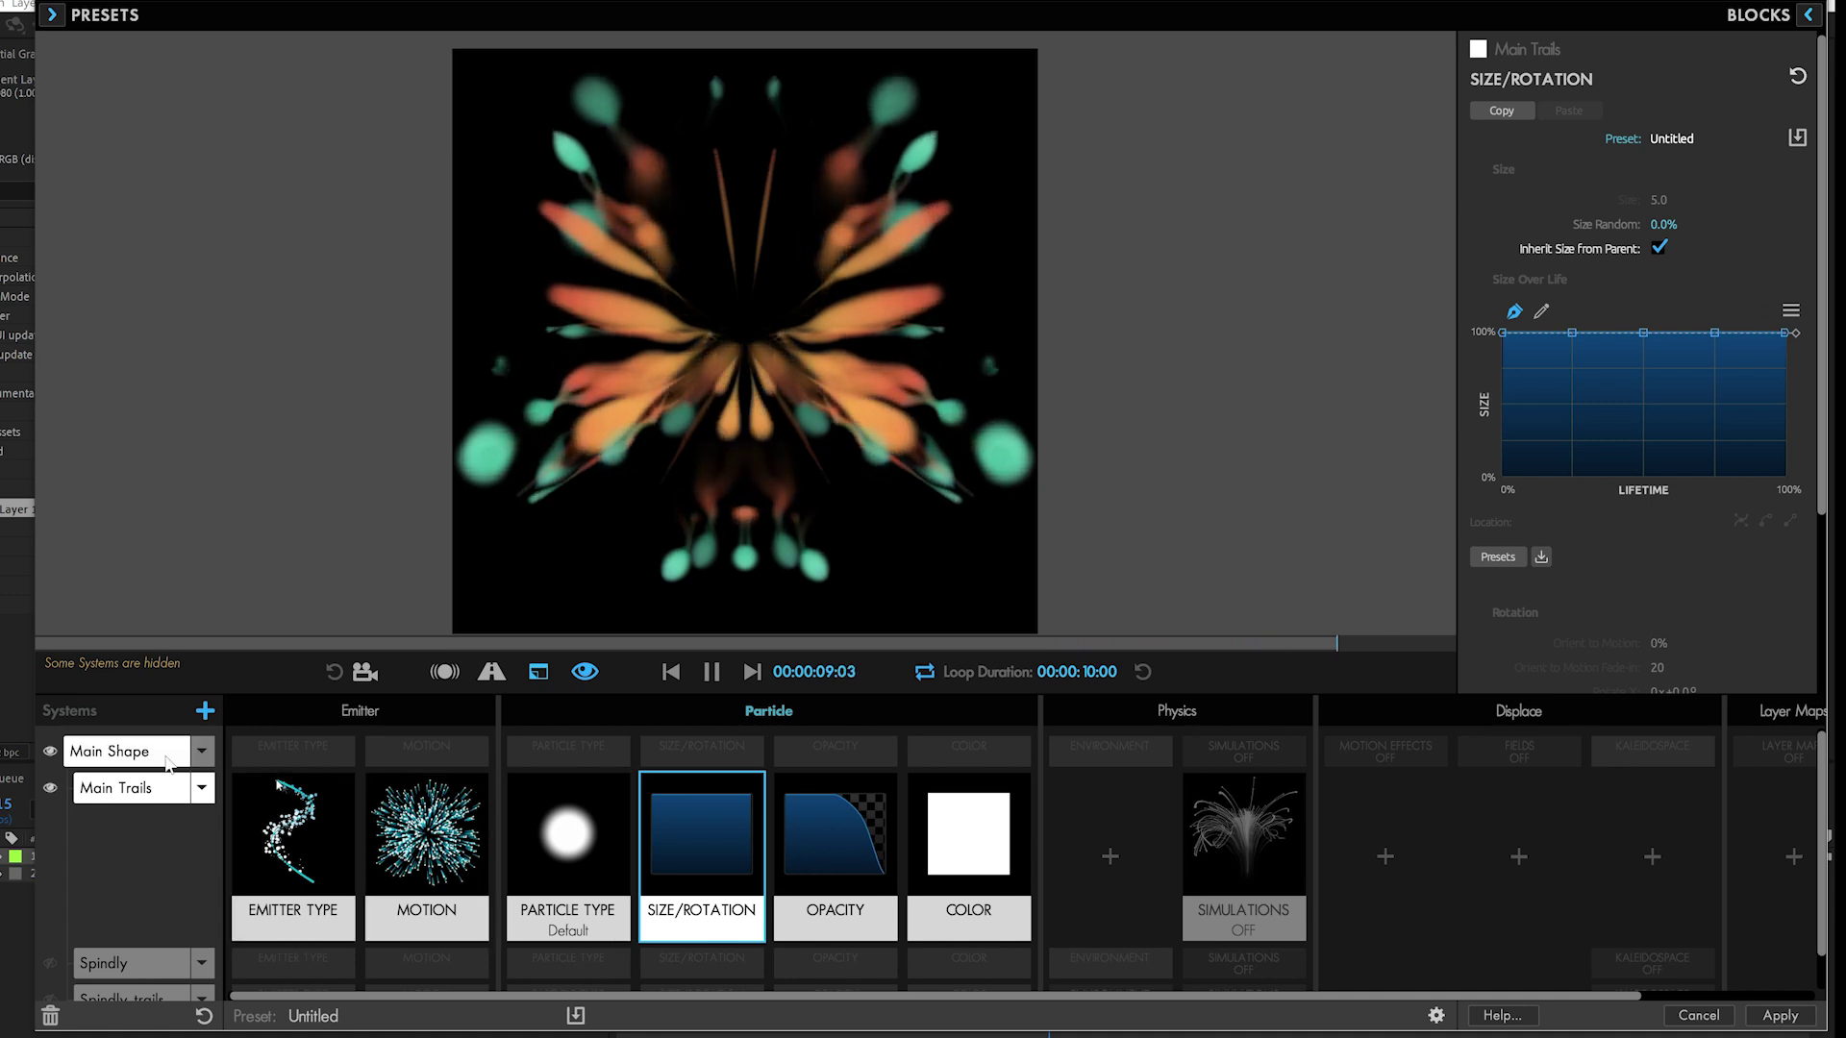
click(175, 757)
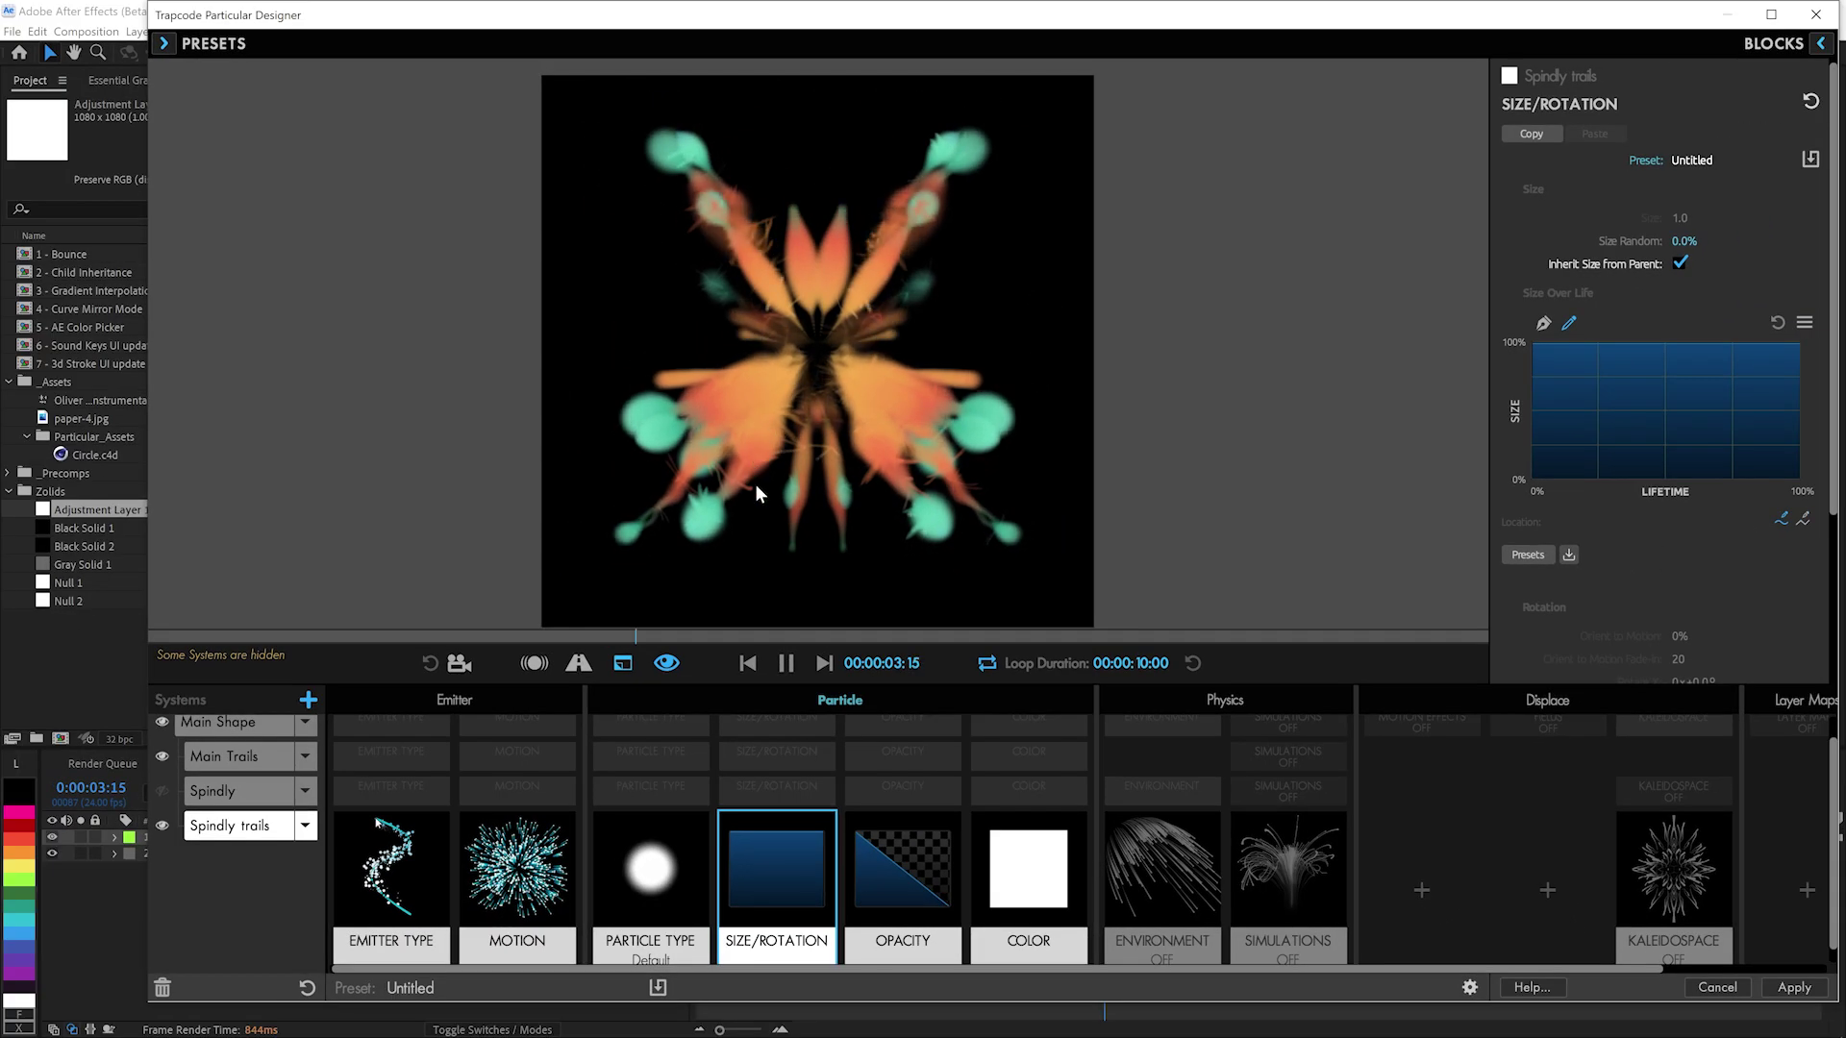
Review the trails system's Particle Type, Opacity and Size/Rotation blocks
click(650, 870)
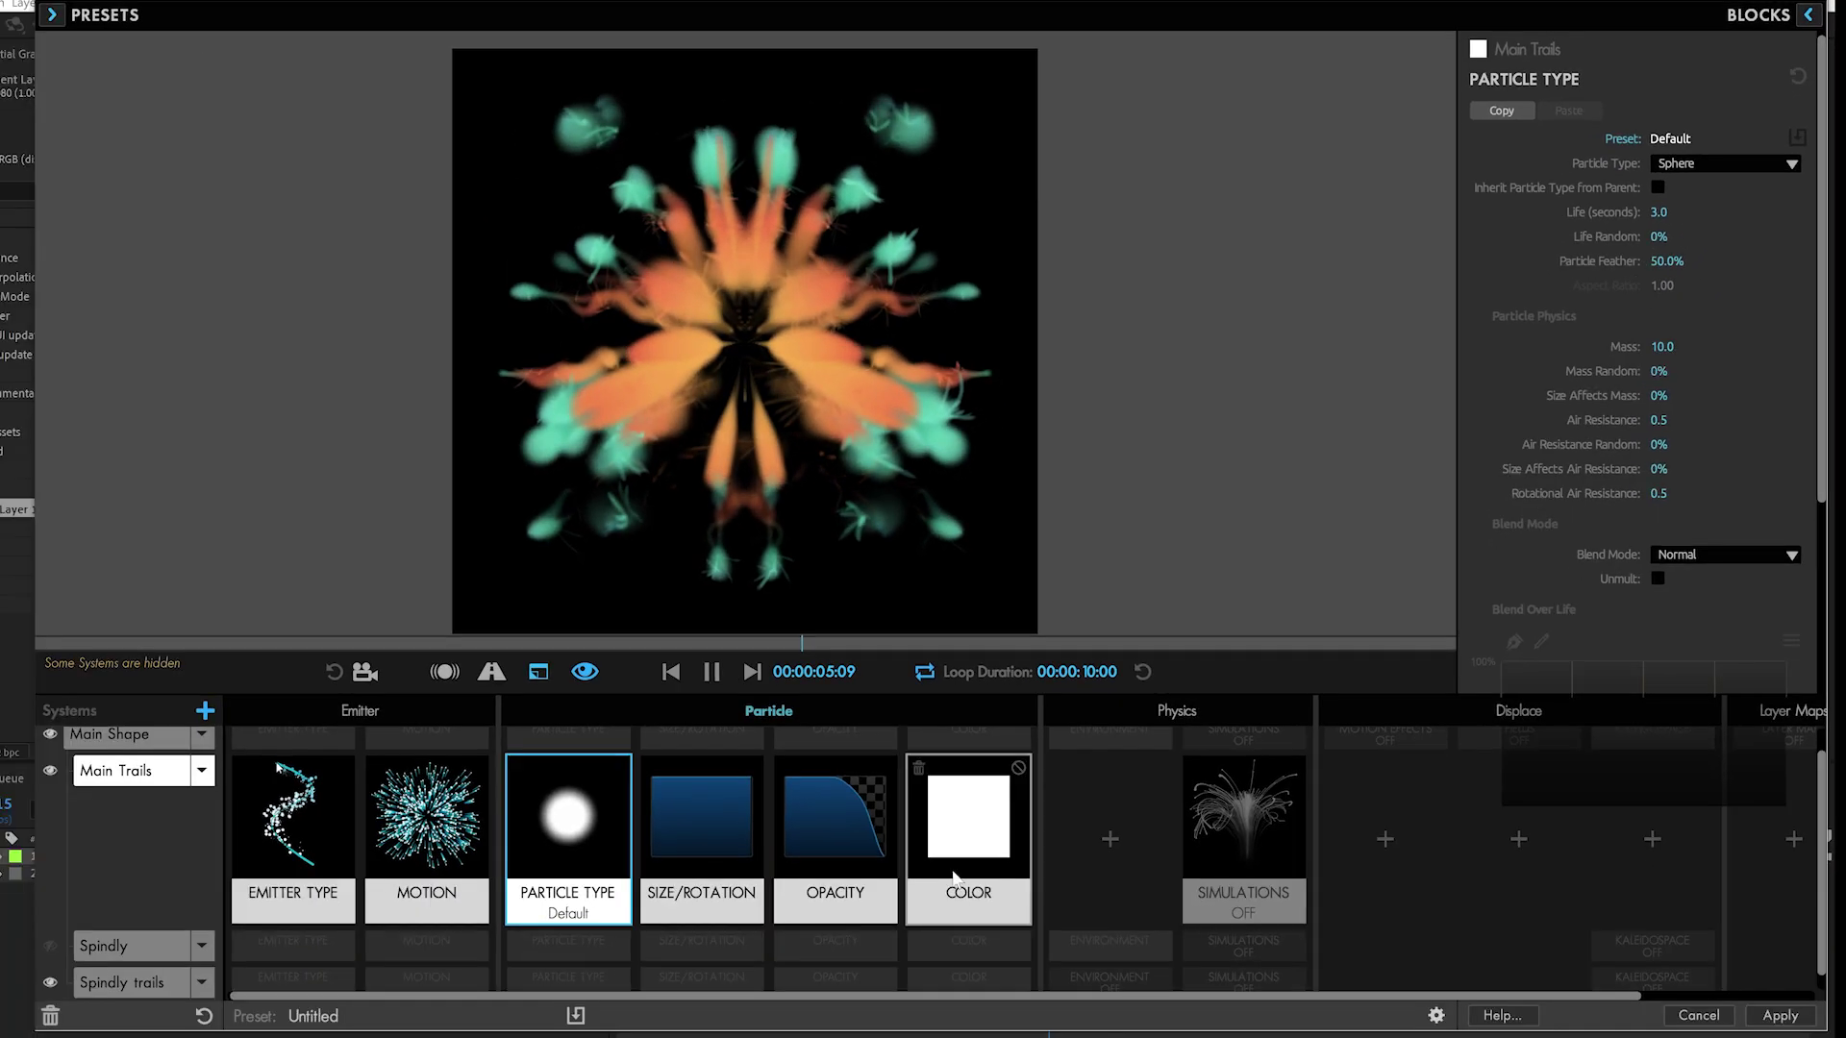
click(866, 844)
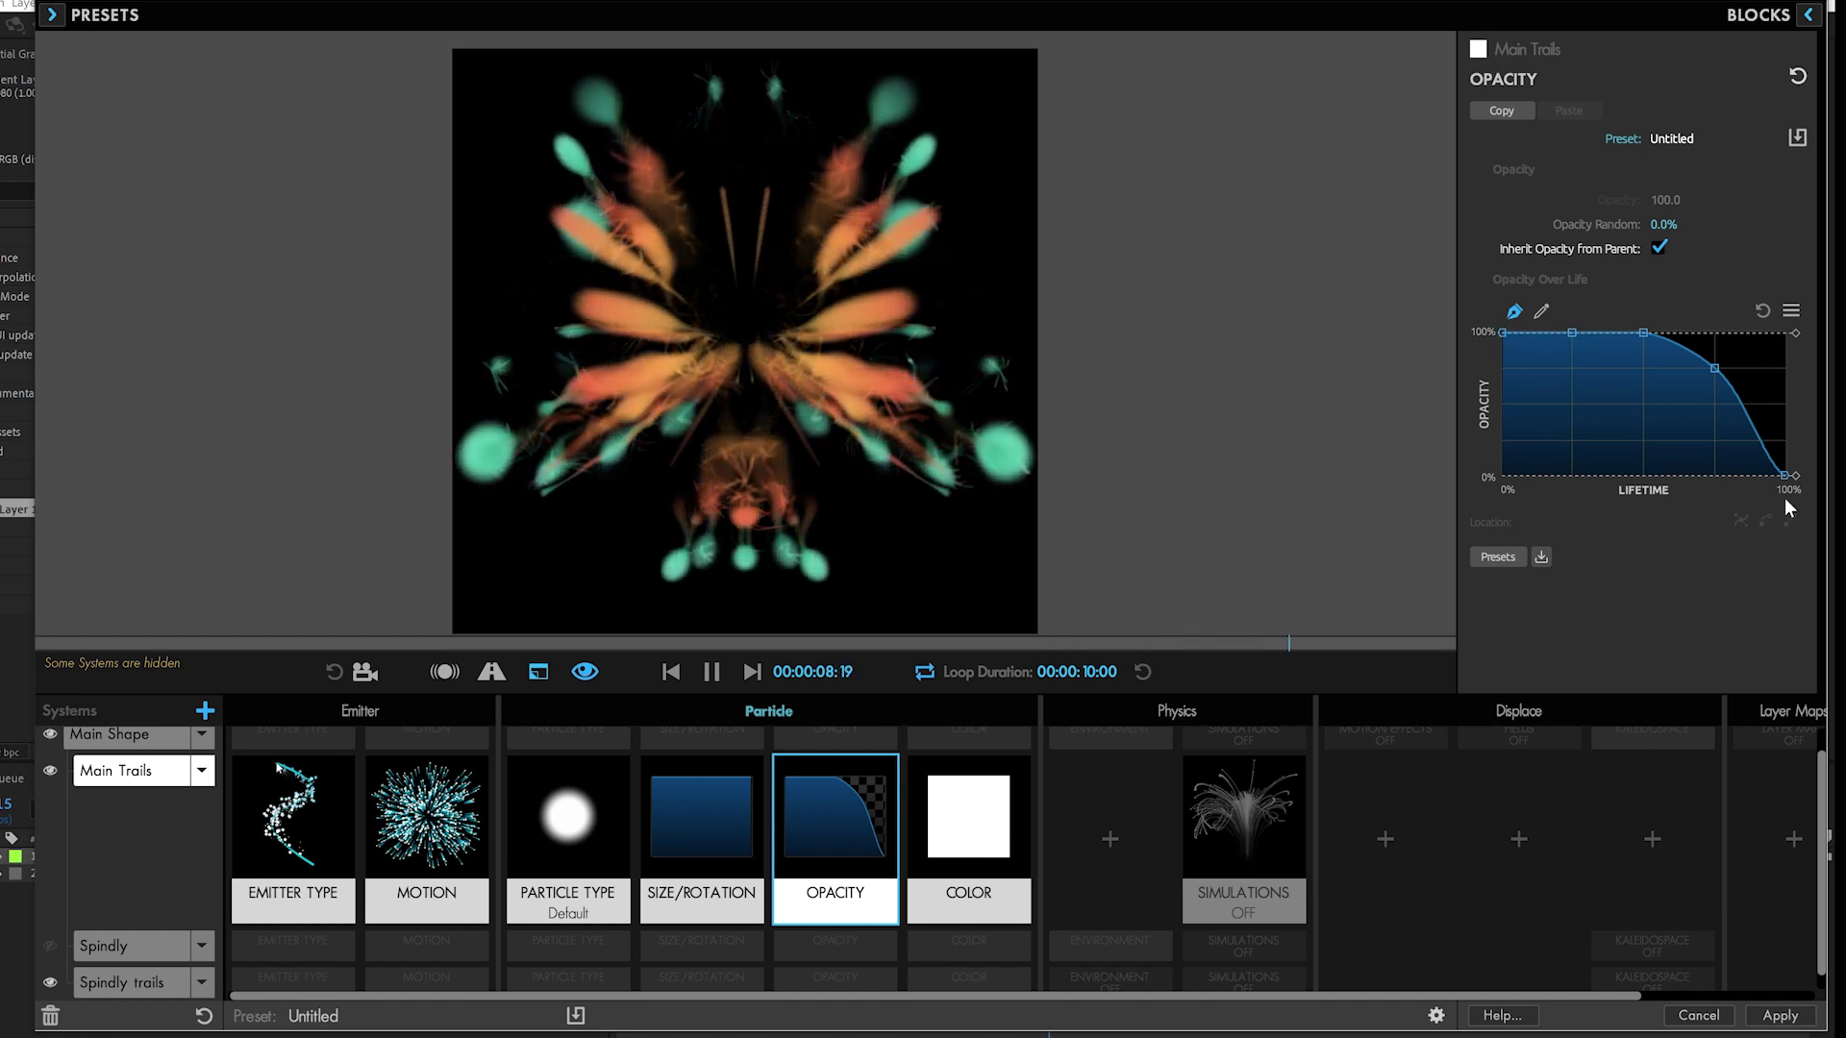
click(749, 861)
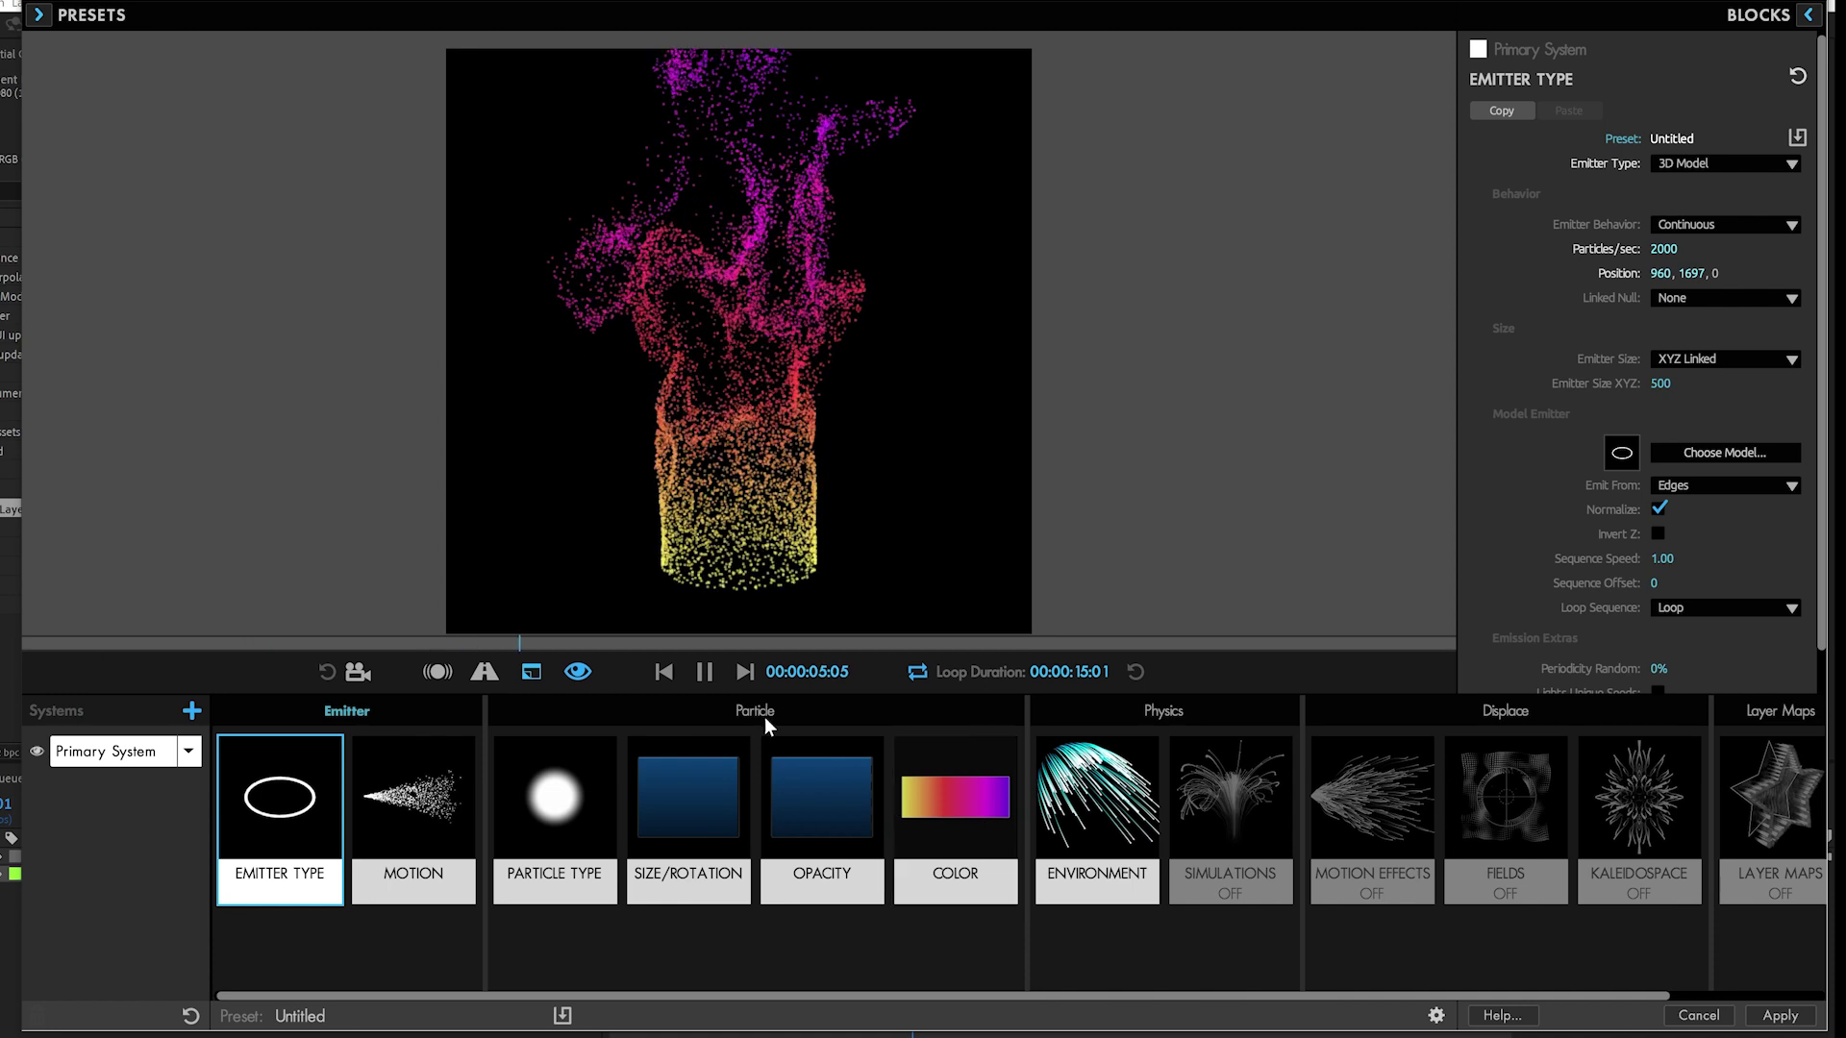
Pause the flame preview and bring up the Primary System's Color settings
click(705, 673)
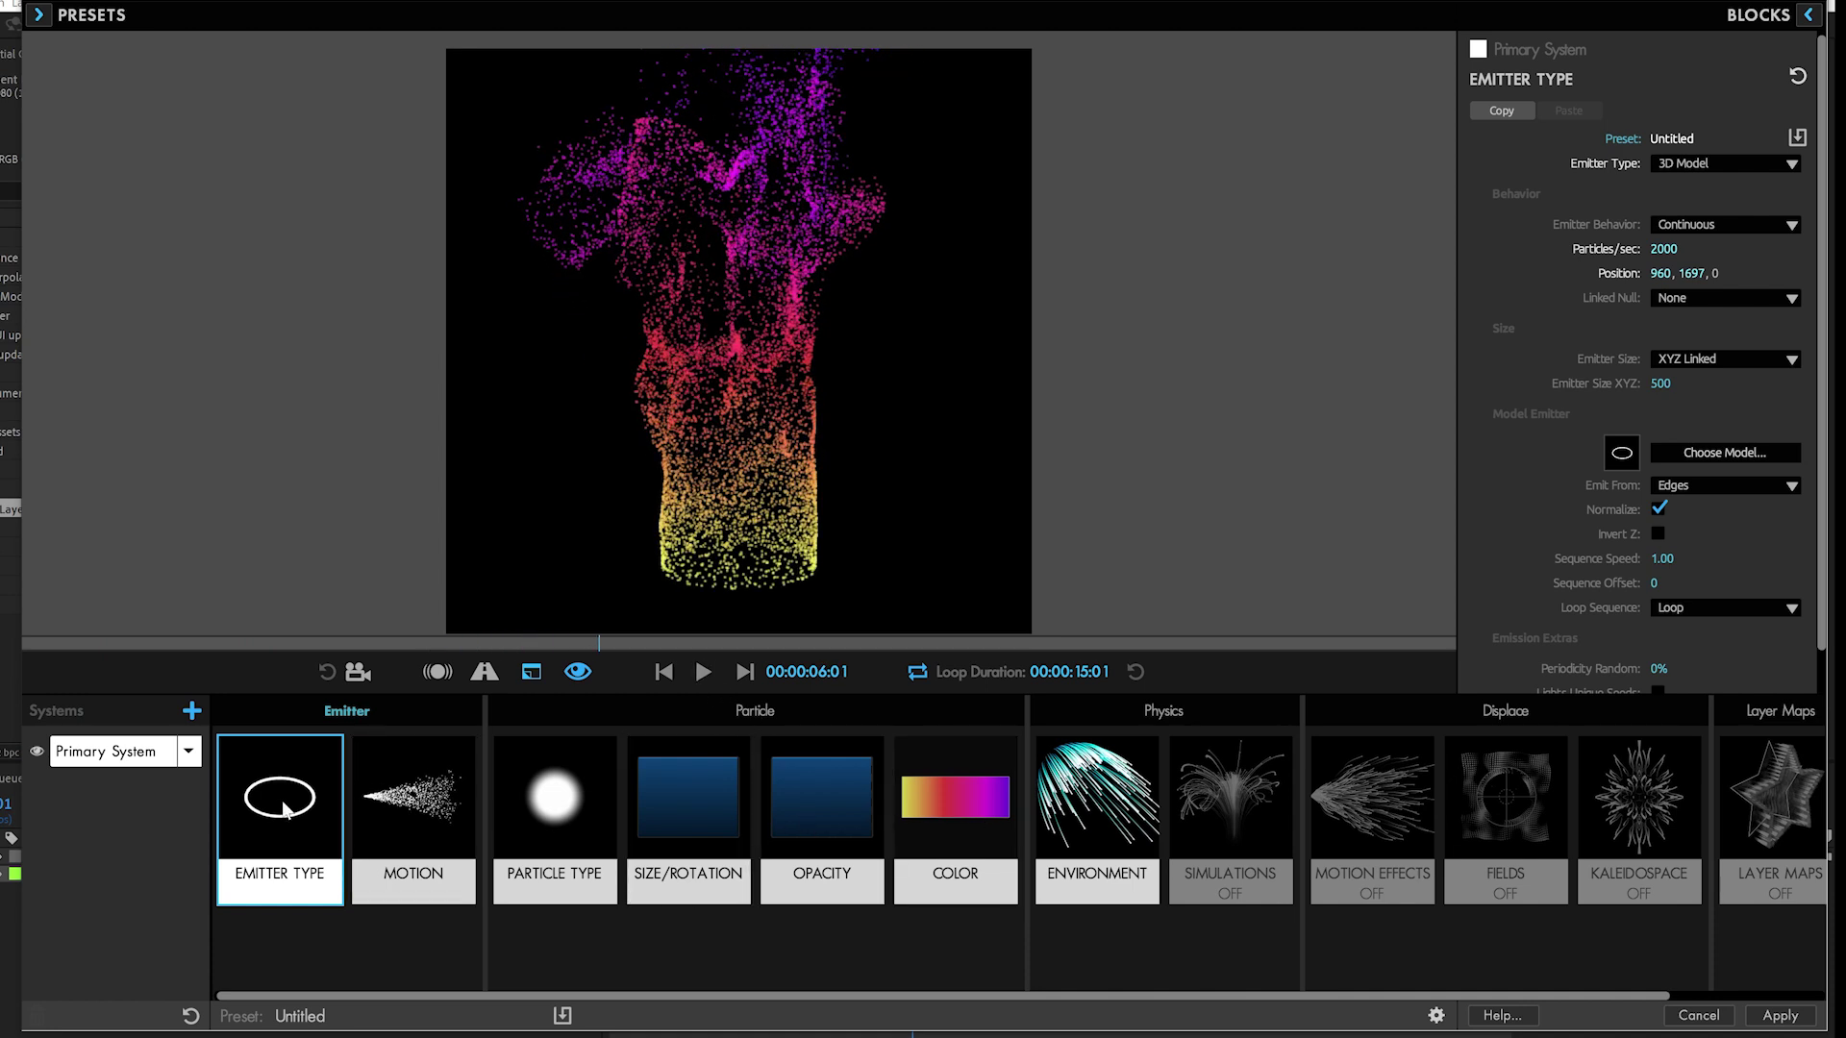
click(1096, 825)
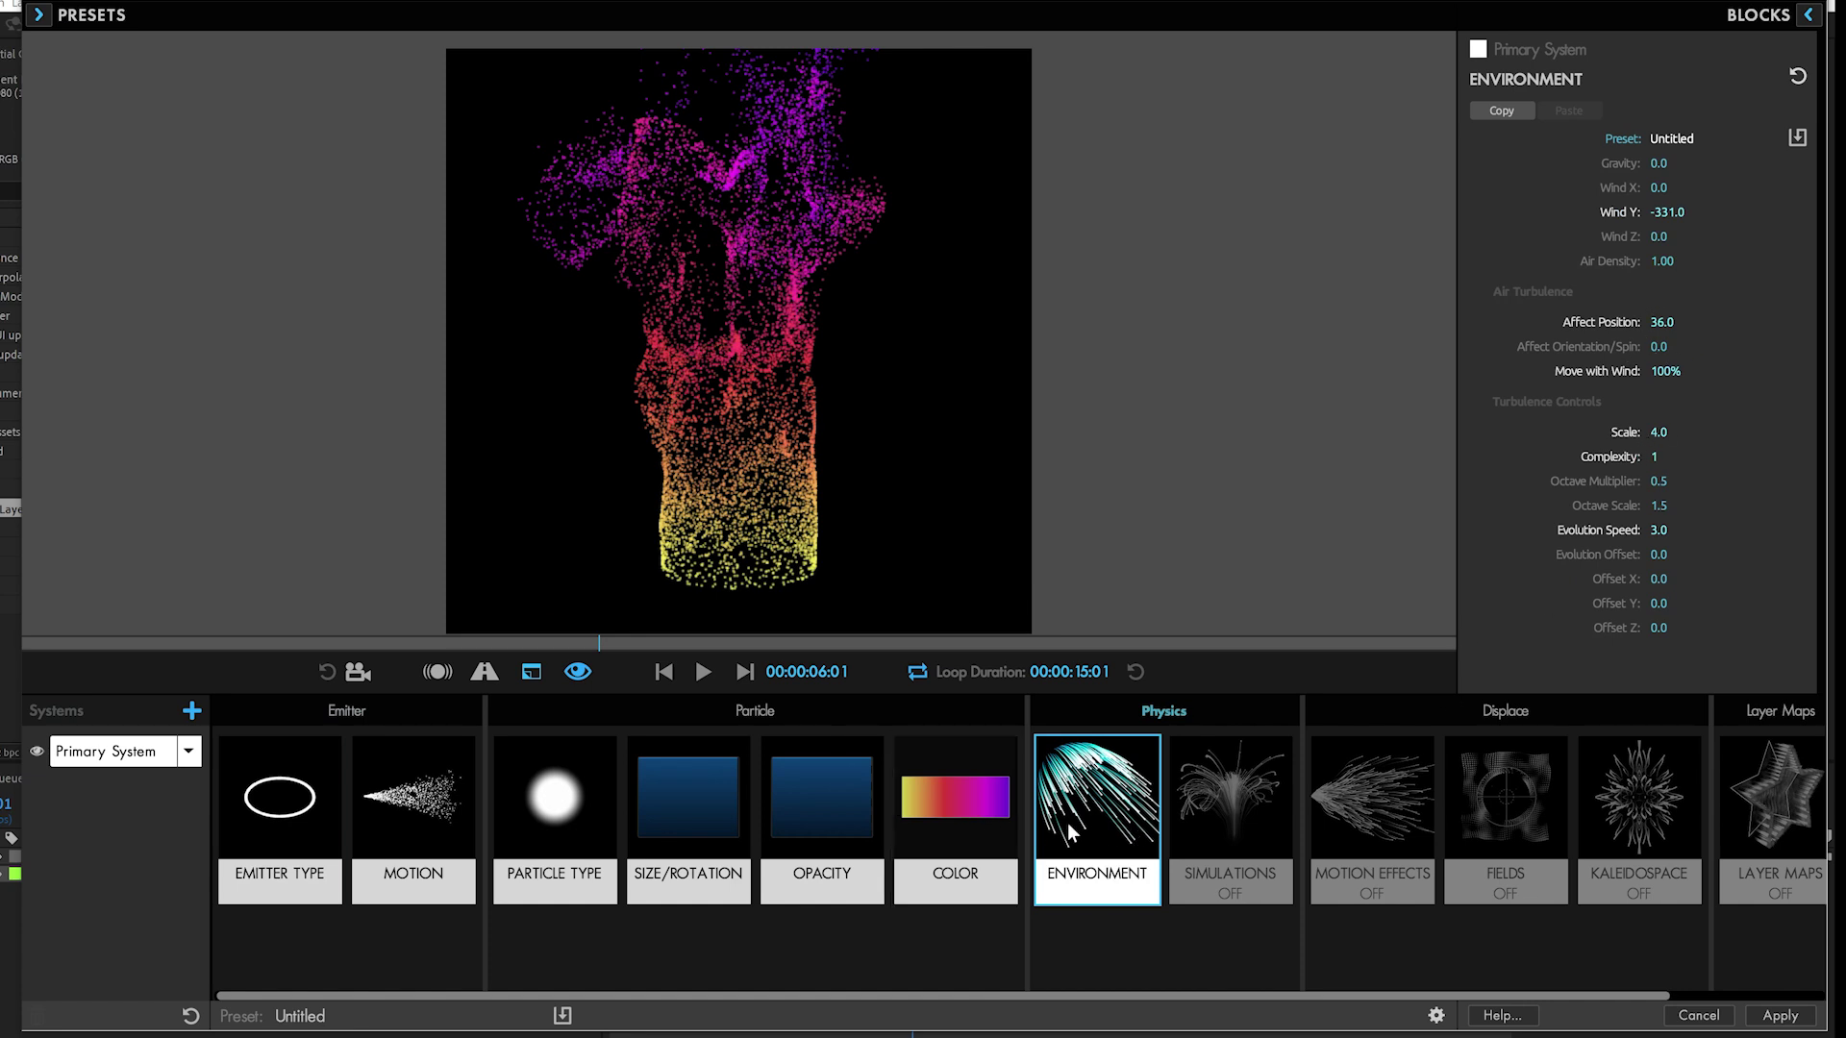
click(977, 827)
Switch the gradient interpolation to RGB, then HCL, then LAB, and back to RGB
click(1699, 313)
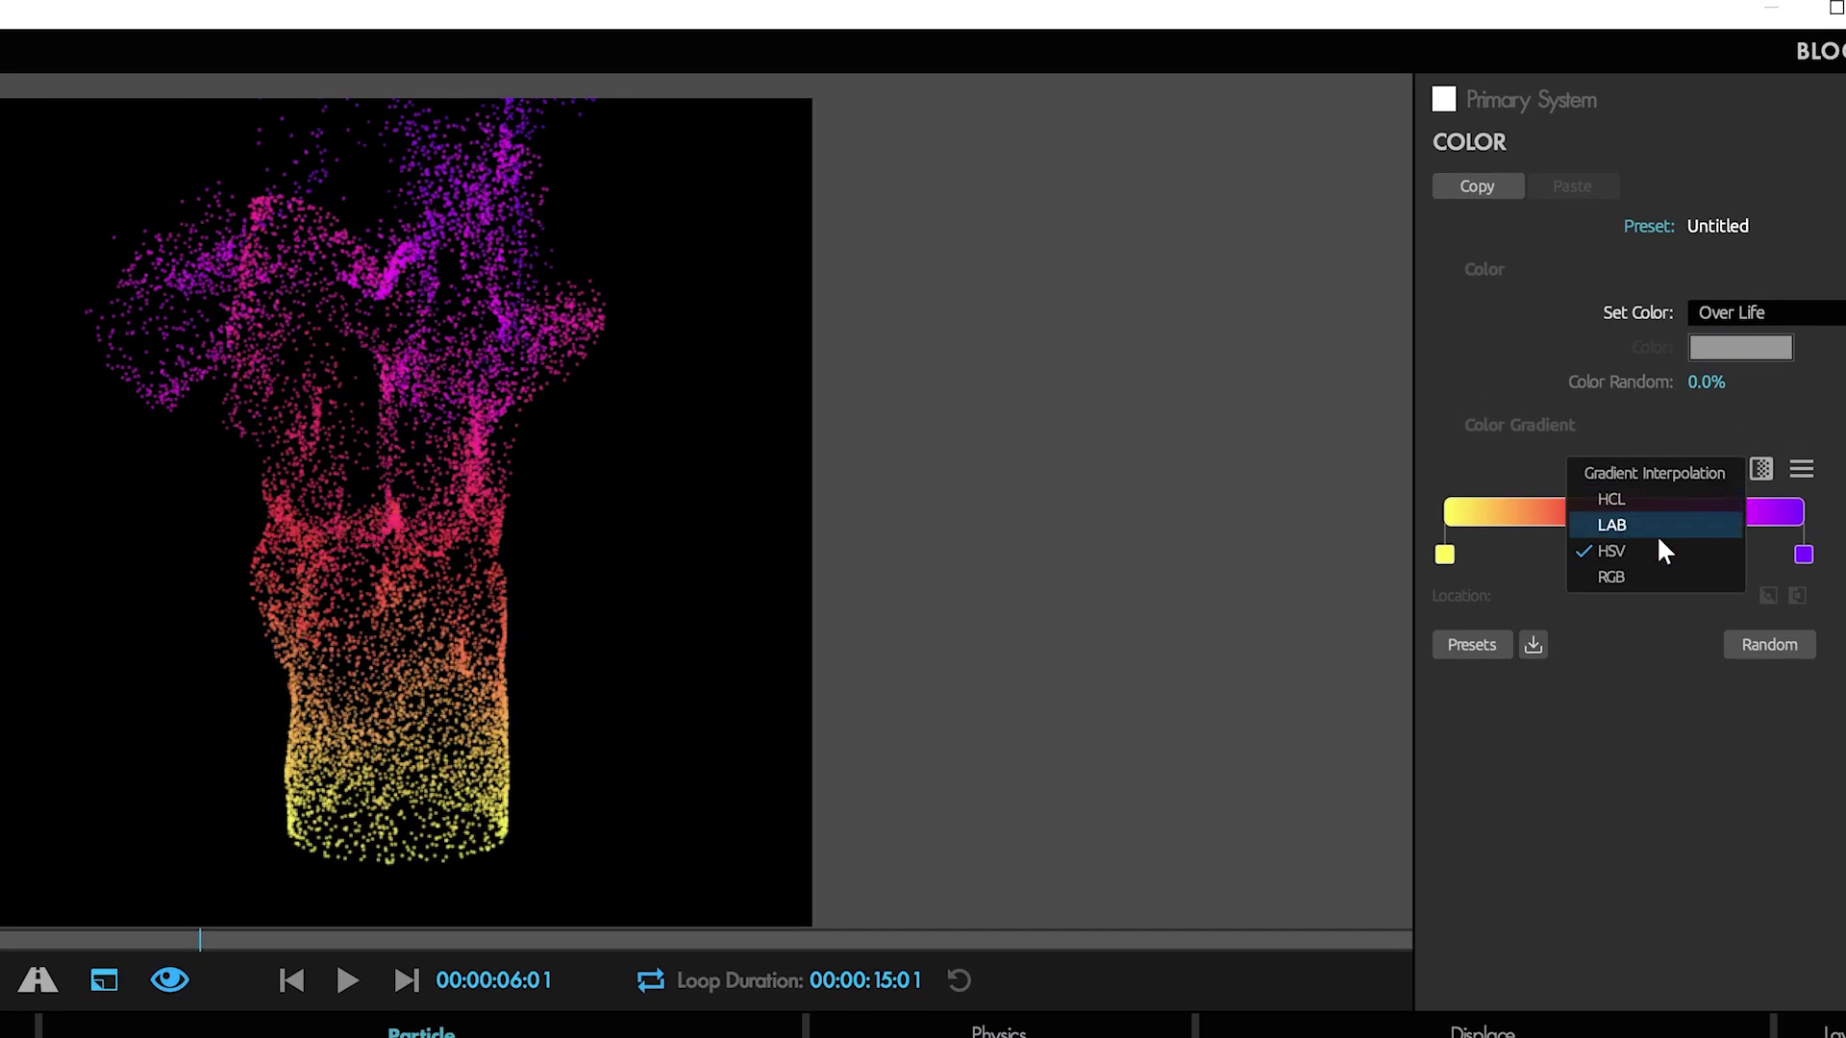
click(1638, 577)
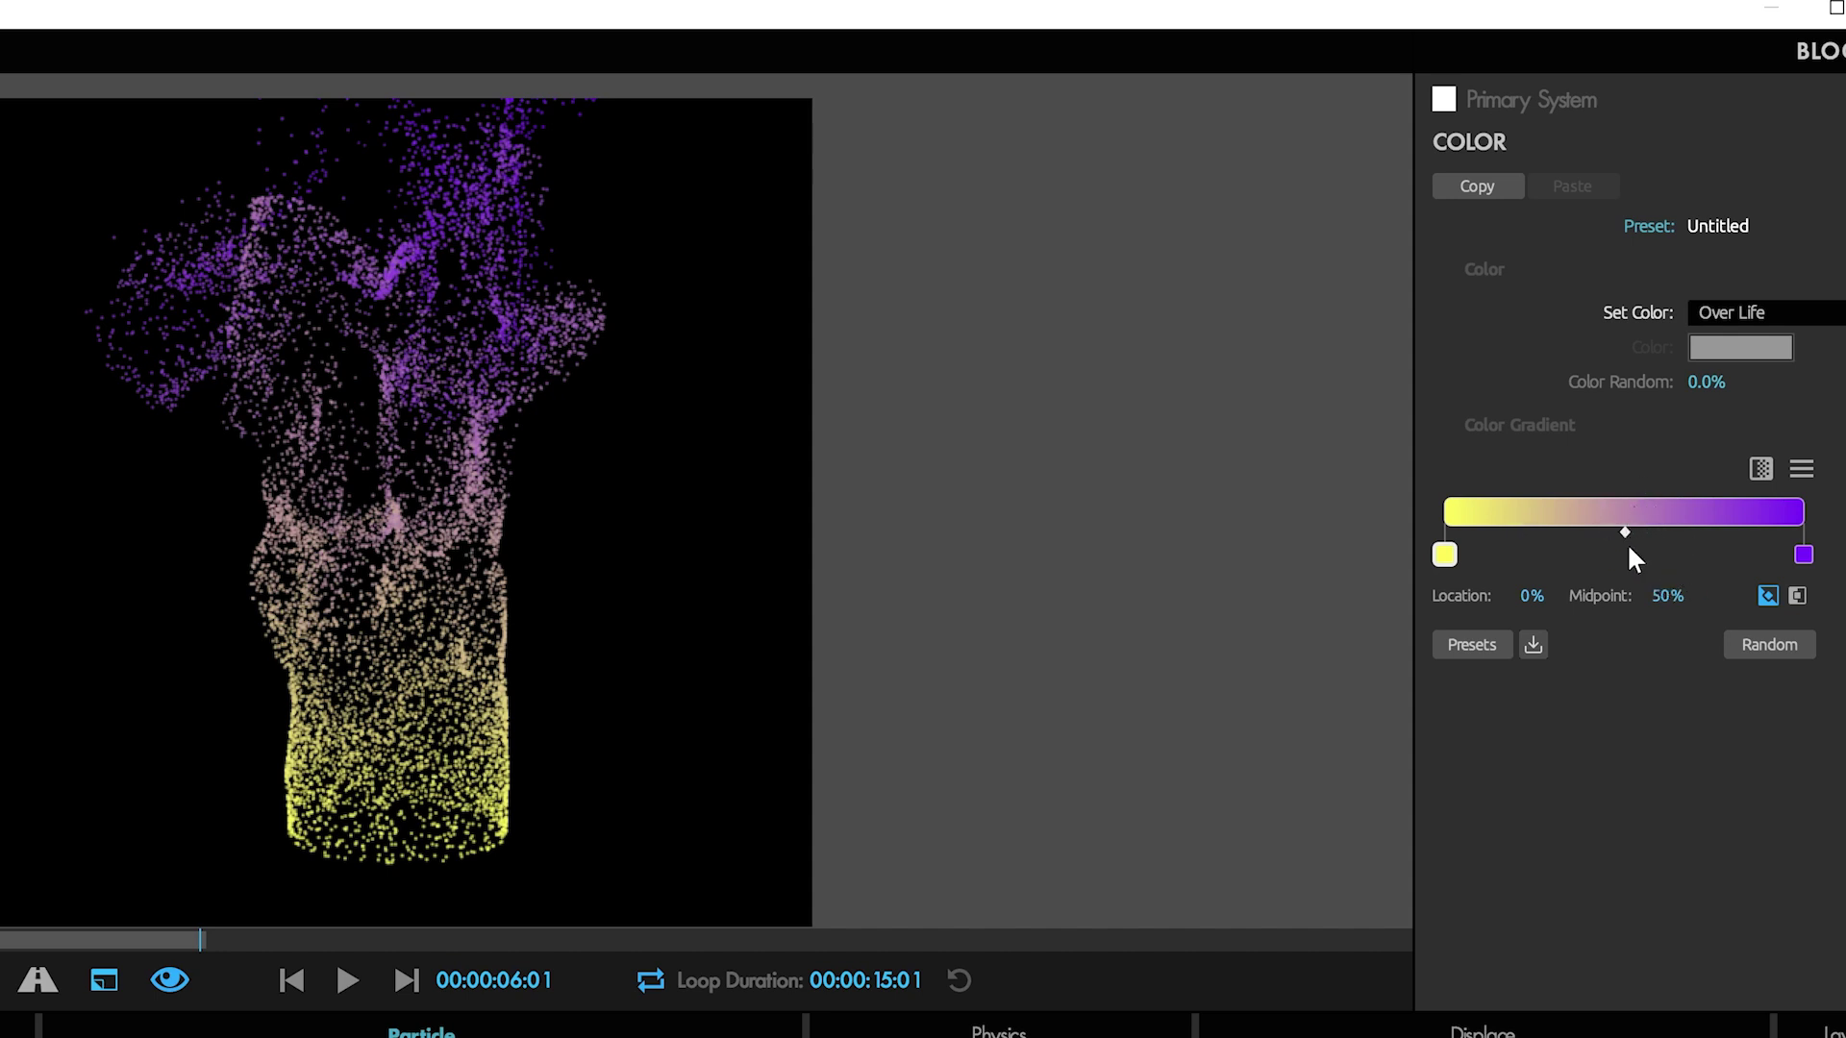
click(1624, 531)
click(1766, 474)
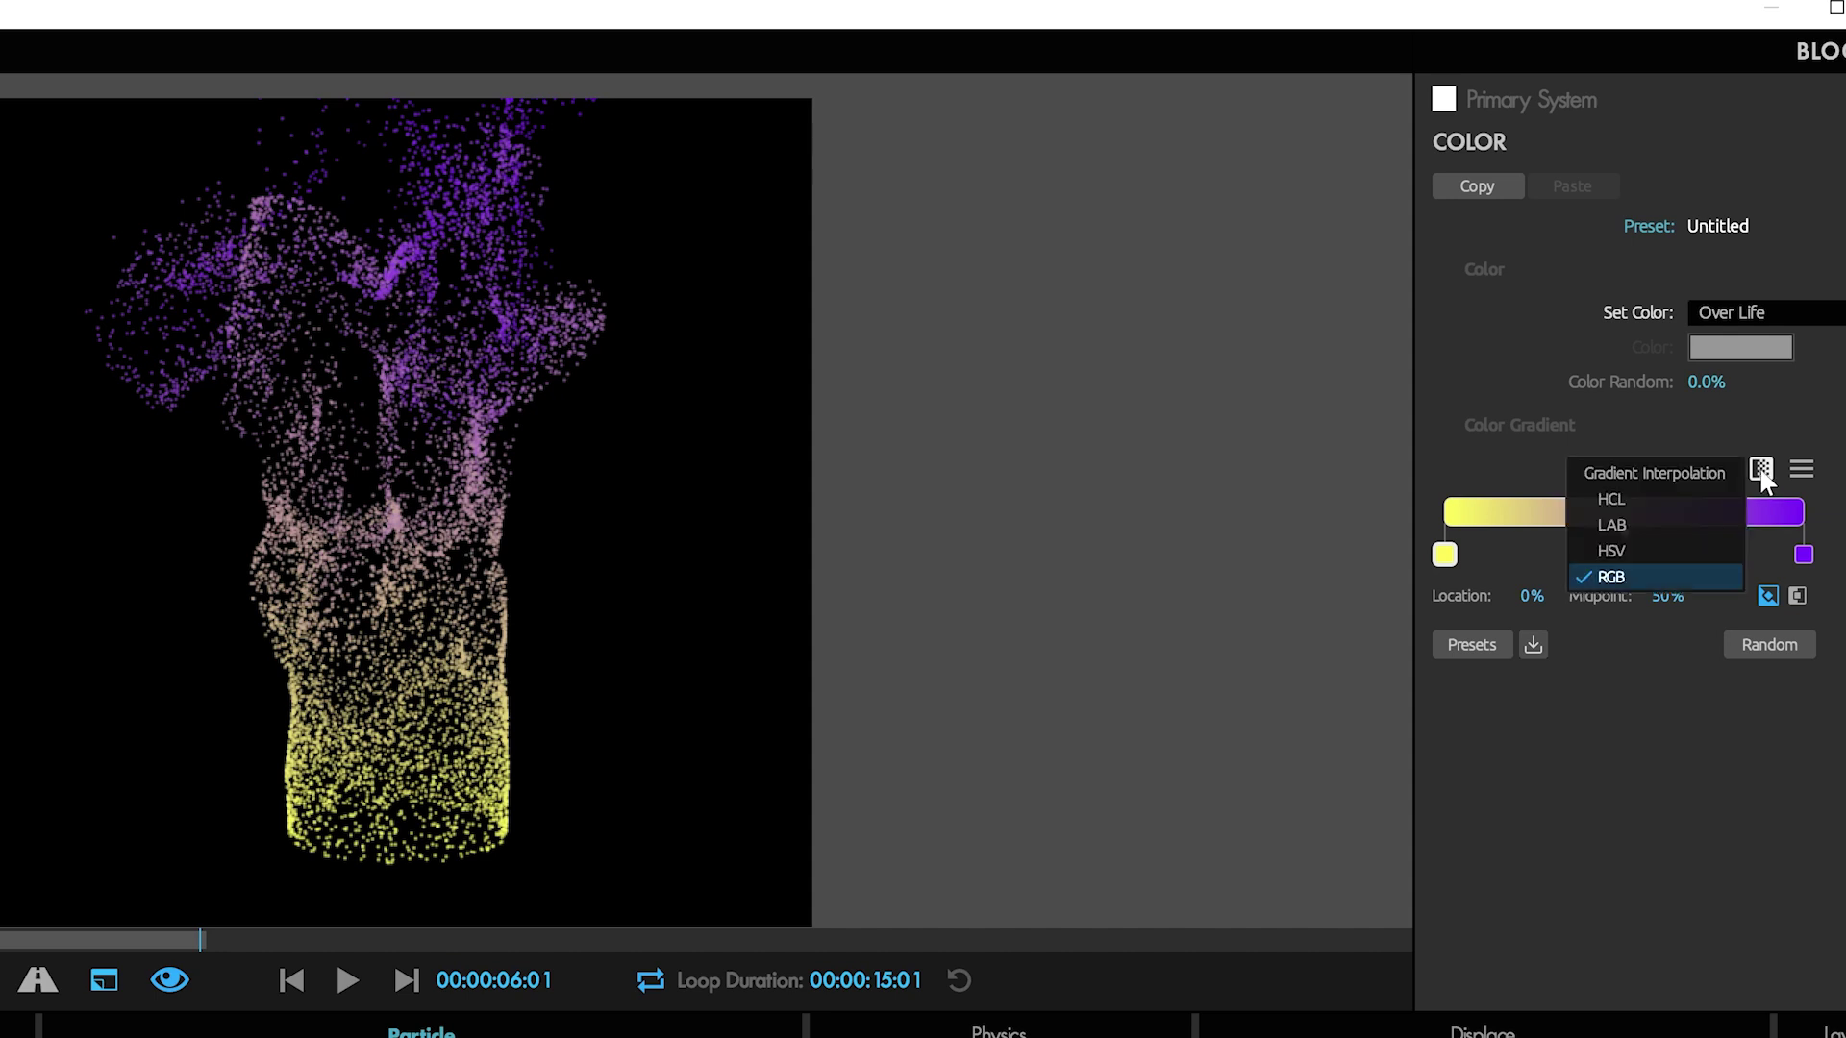
click(1688, 502)
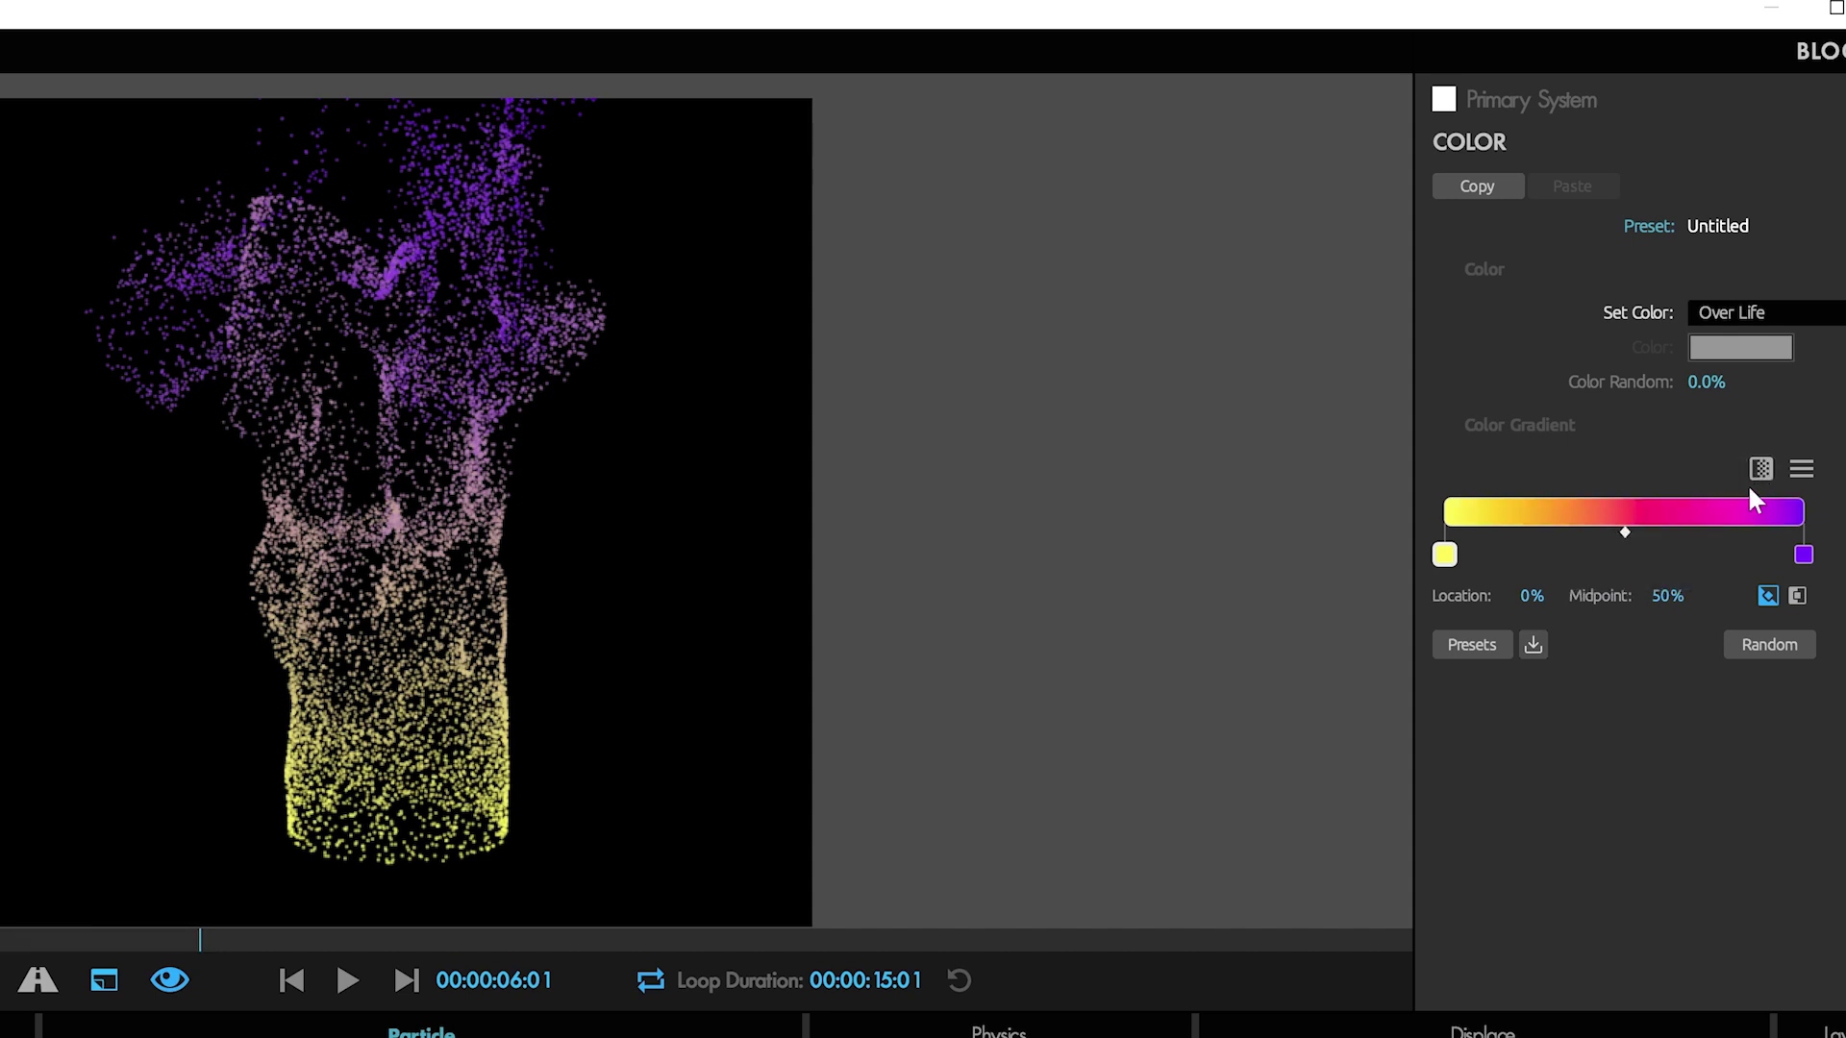
click(1757, 471)
click(1669, 531)
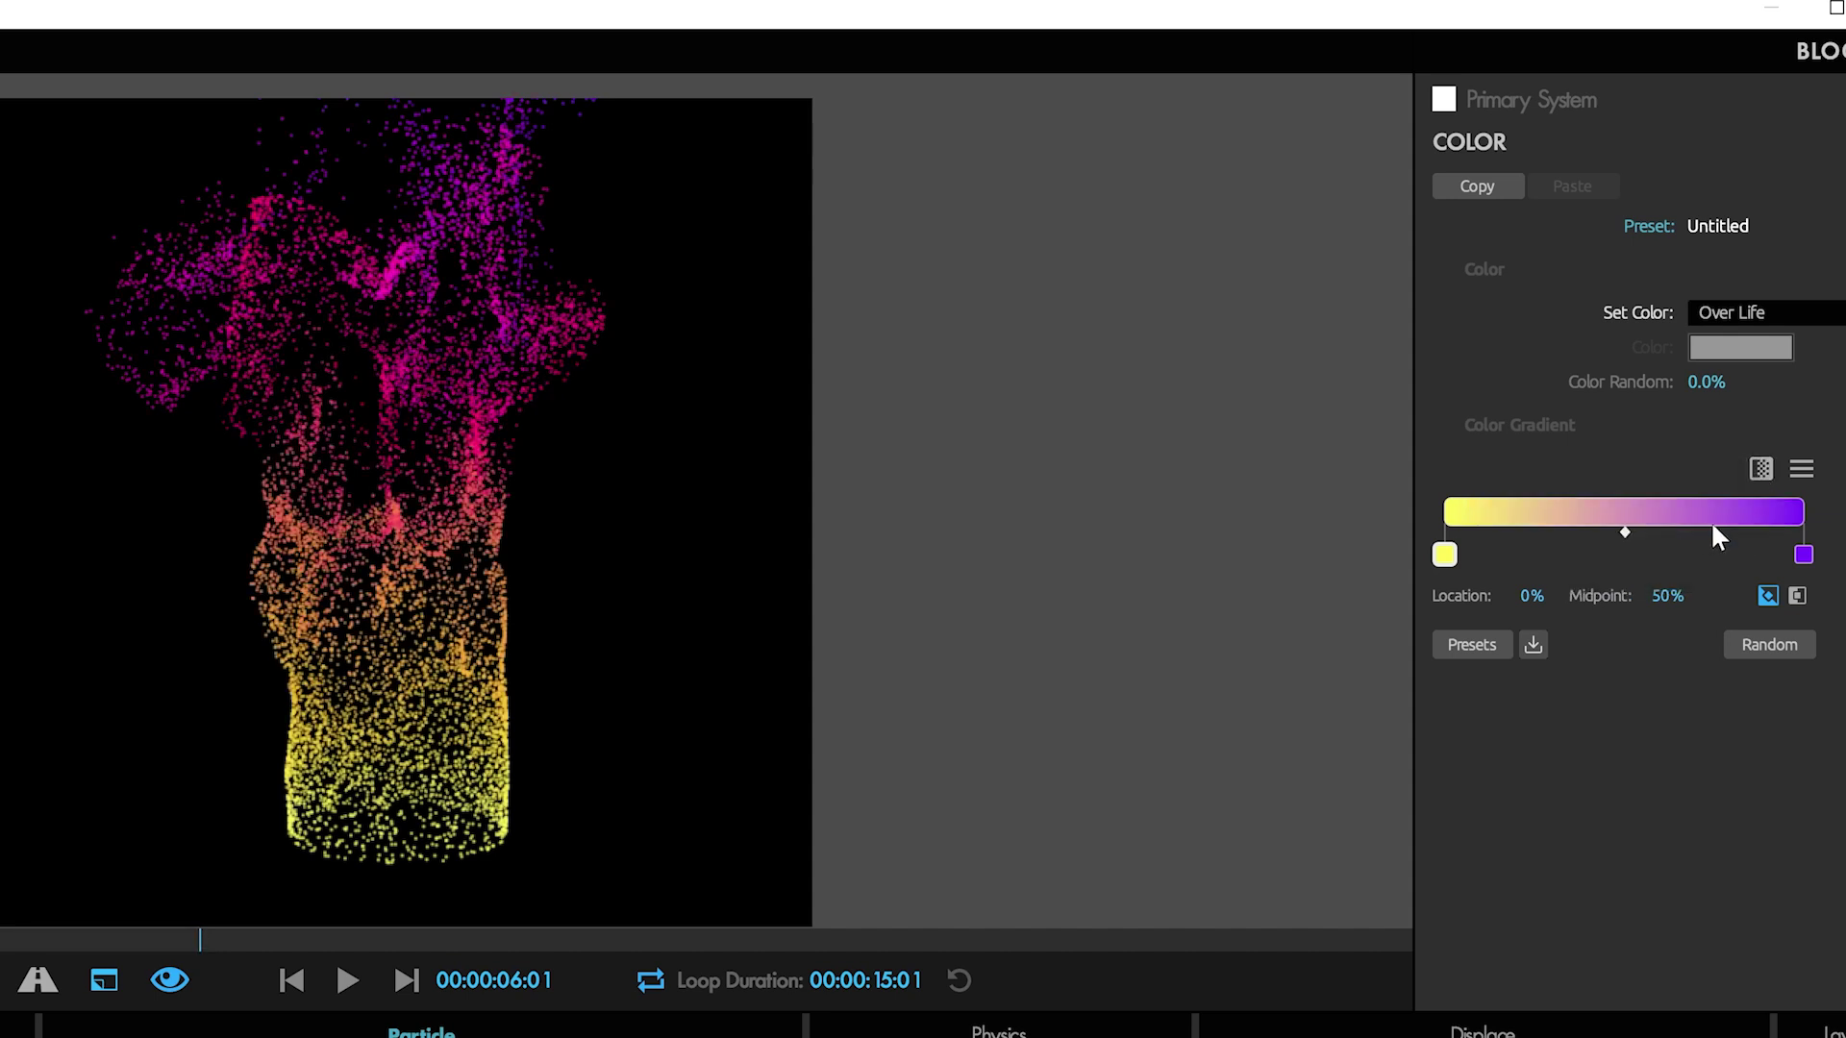
click(1761, 470)
click(1666, 575)
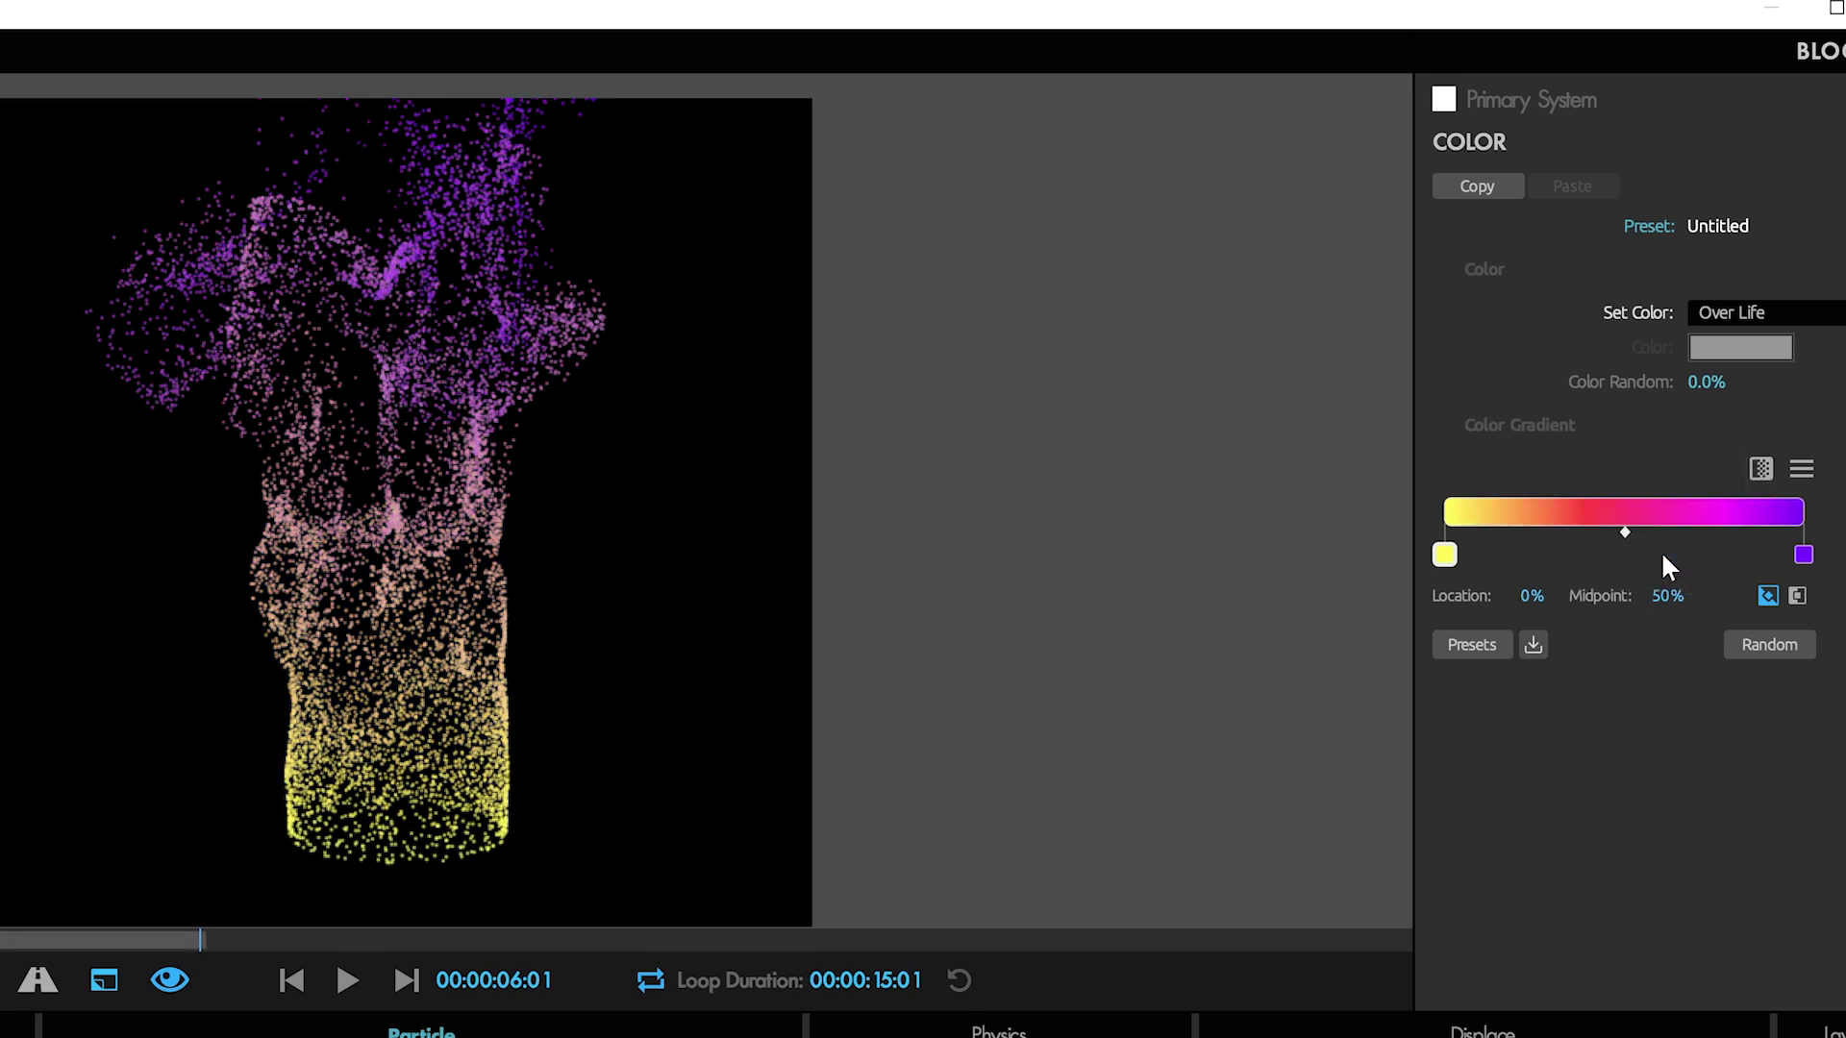
Alternate the gradient between RGB and HSV interpolation, finishing on HSV
click(1762, 475)
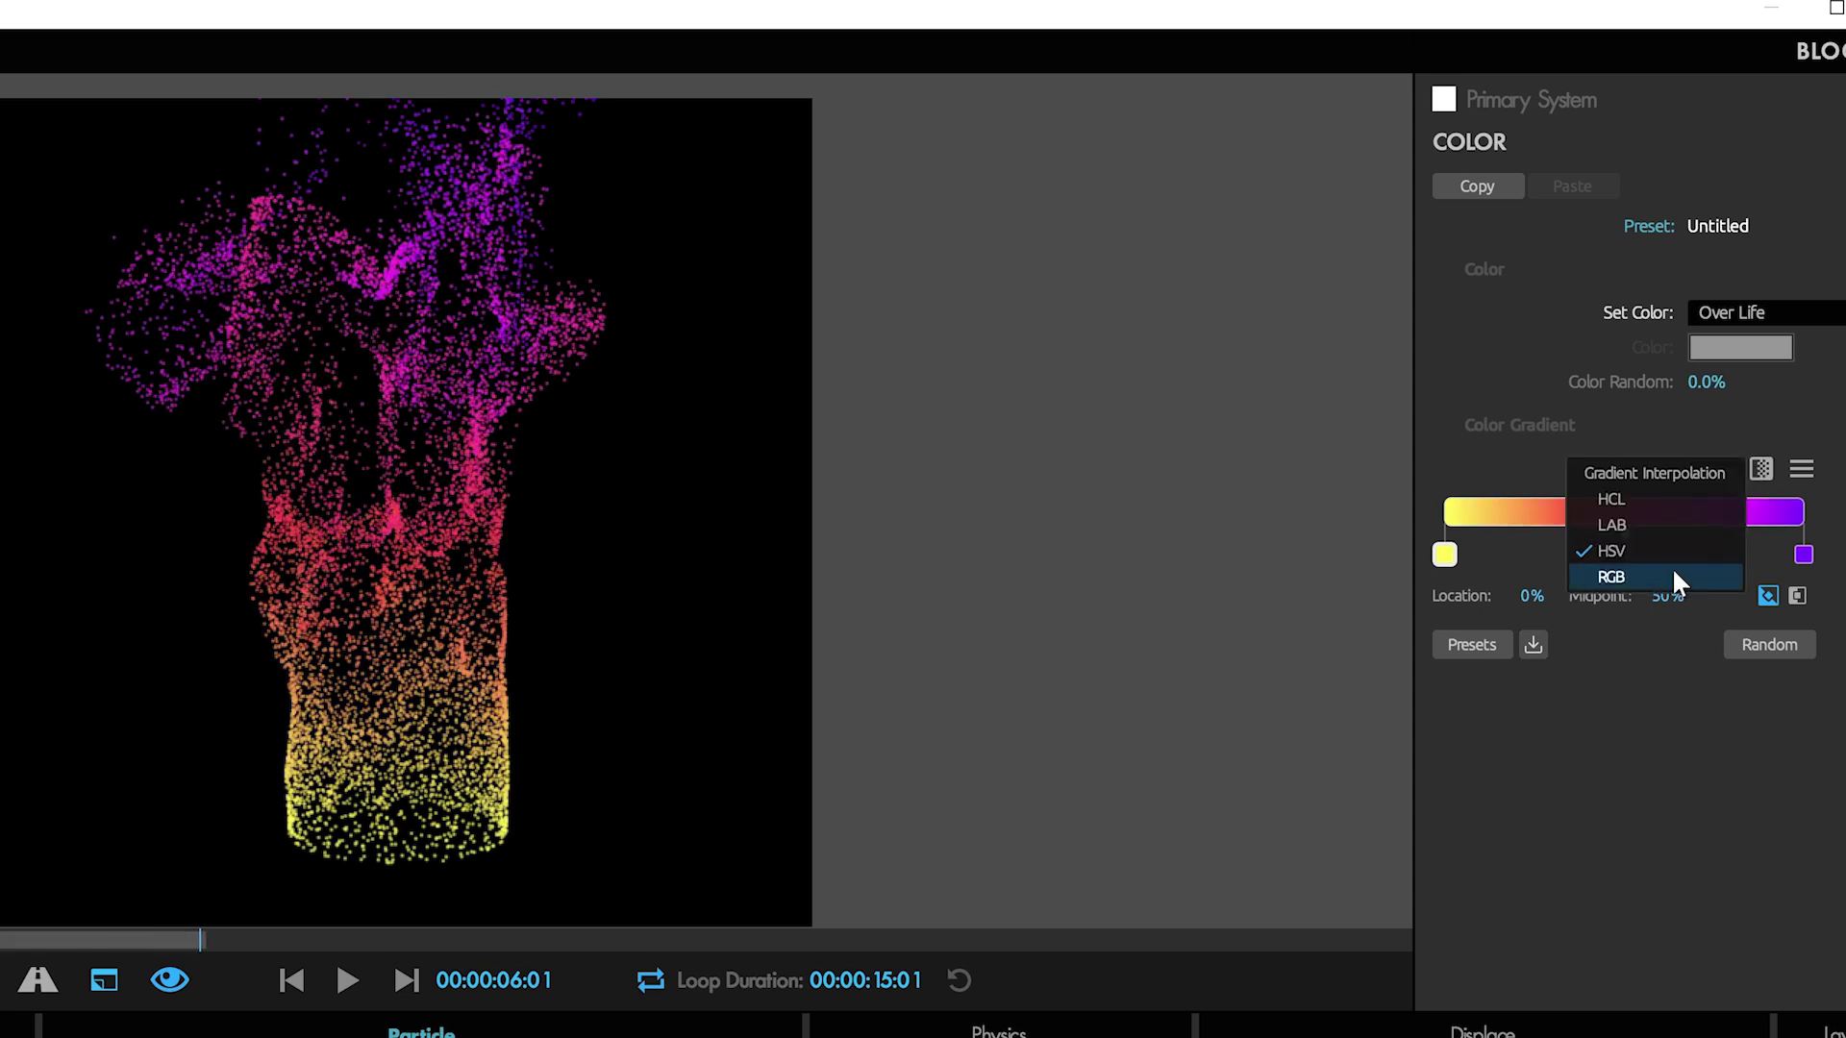
click(1653, 581)
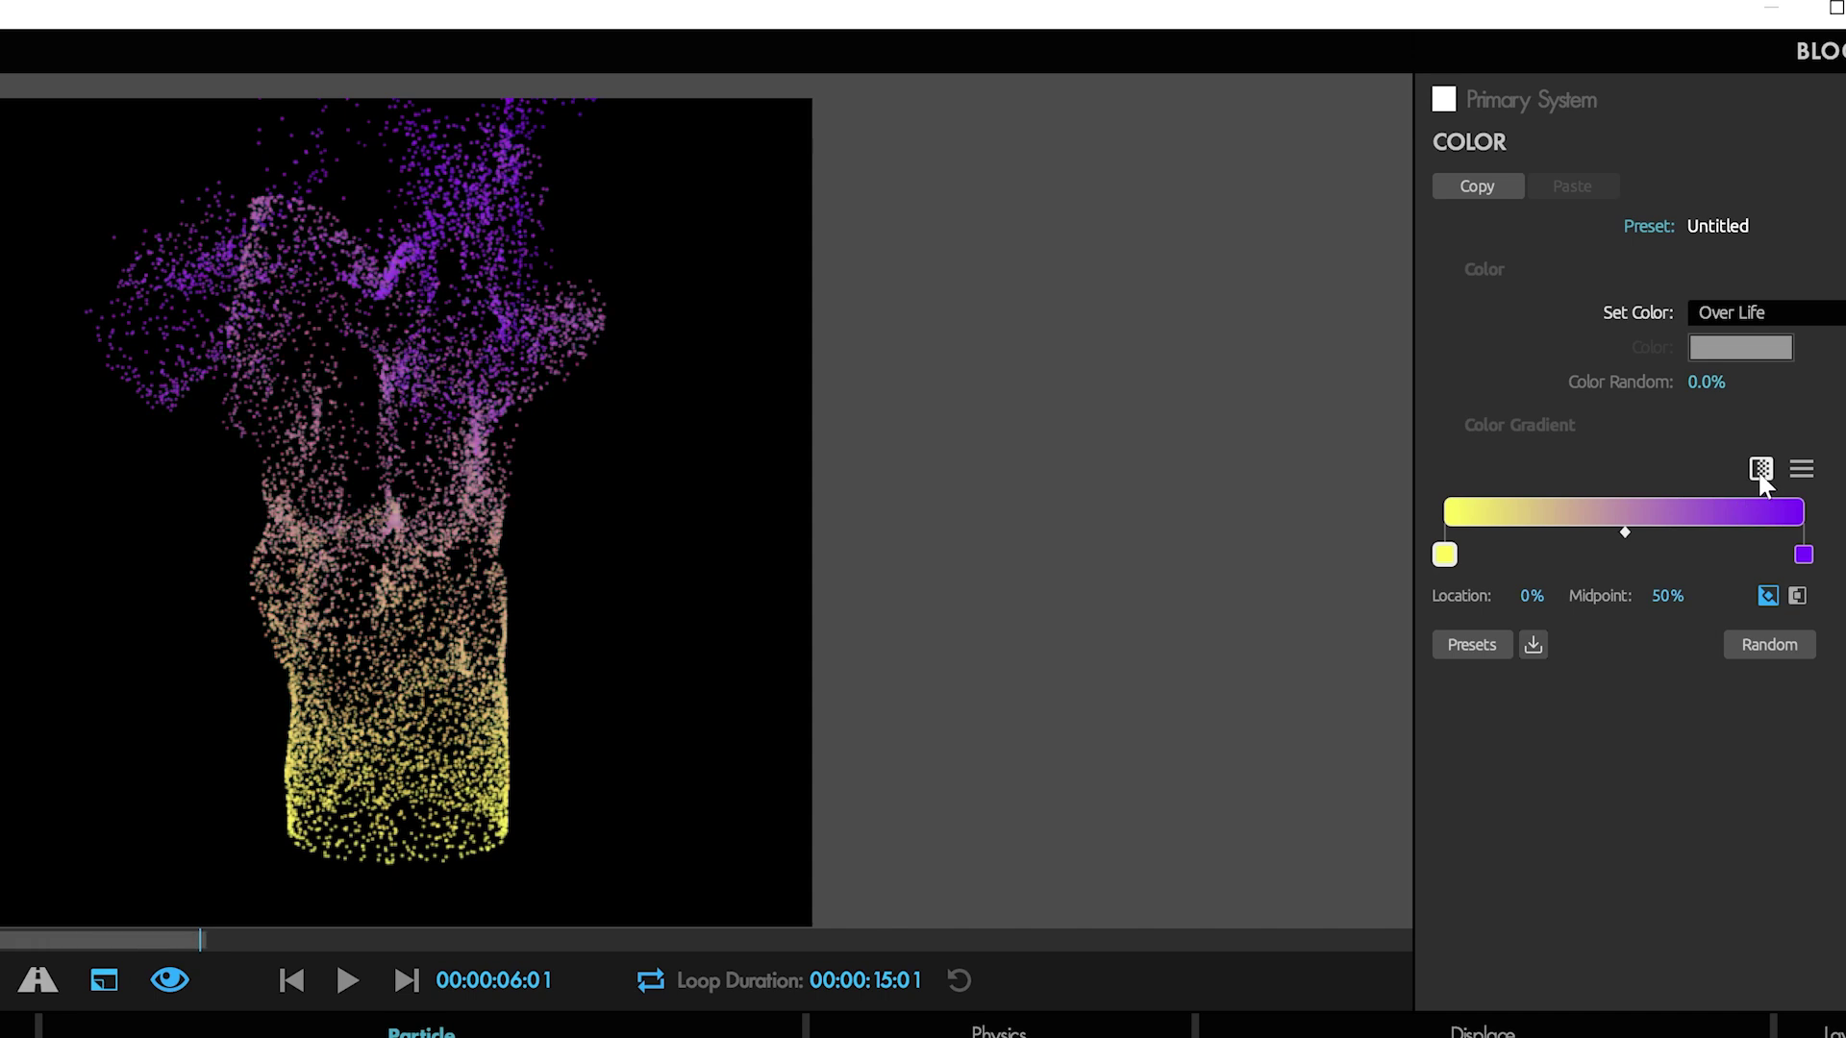
click(1762, 471)
click(1671, 549)
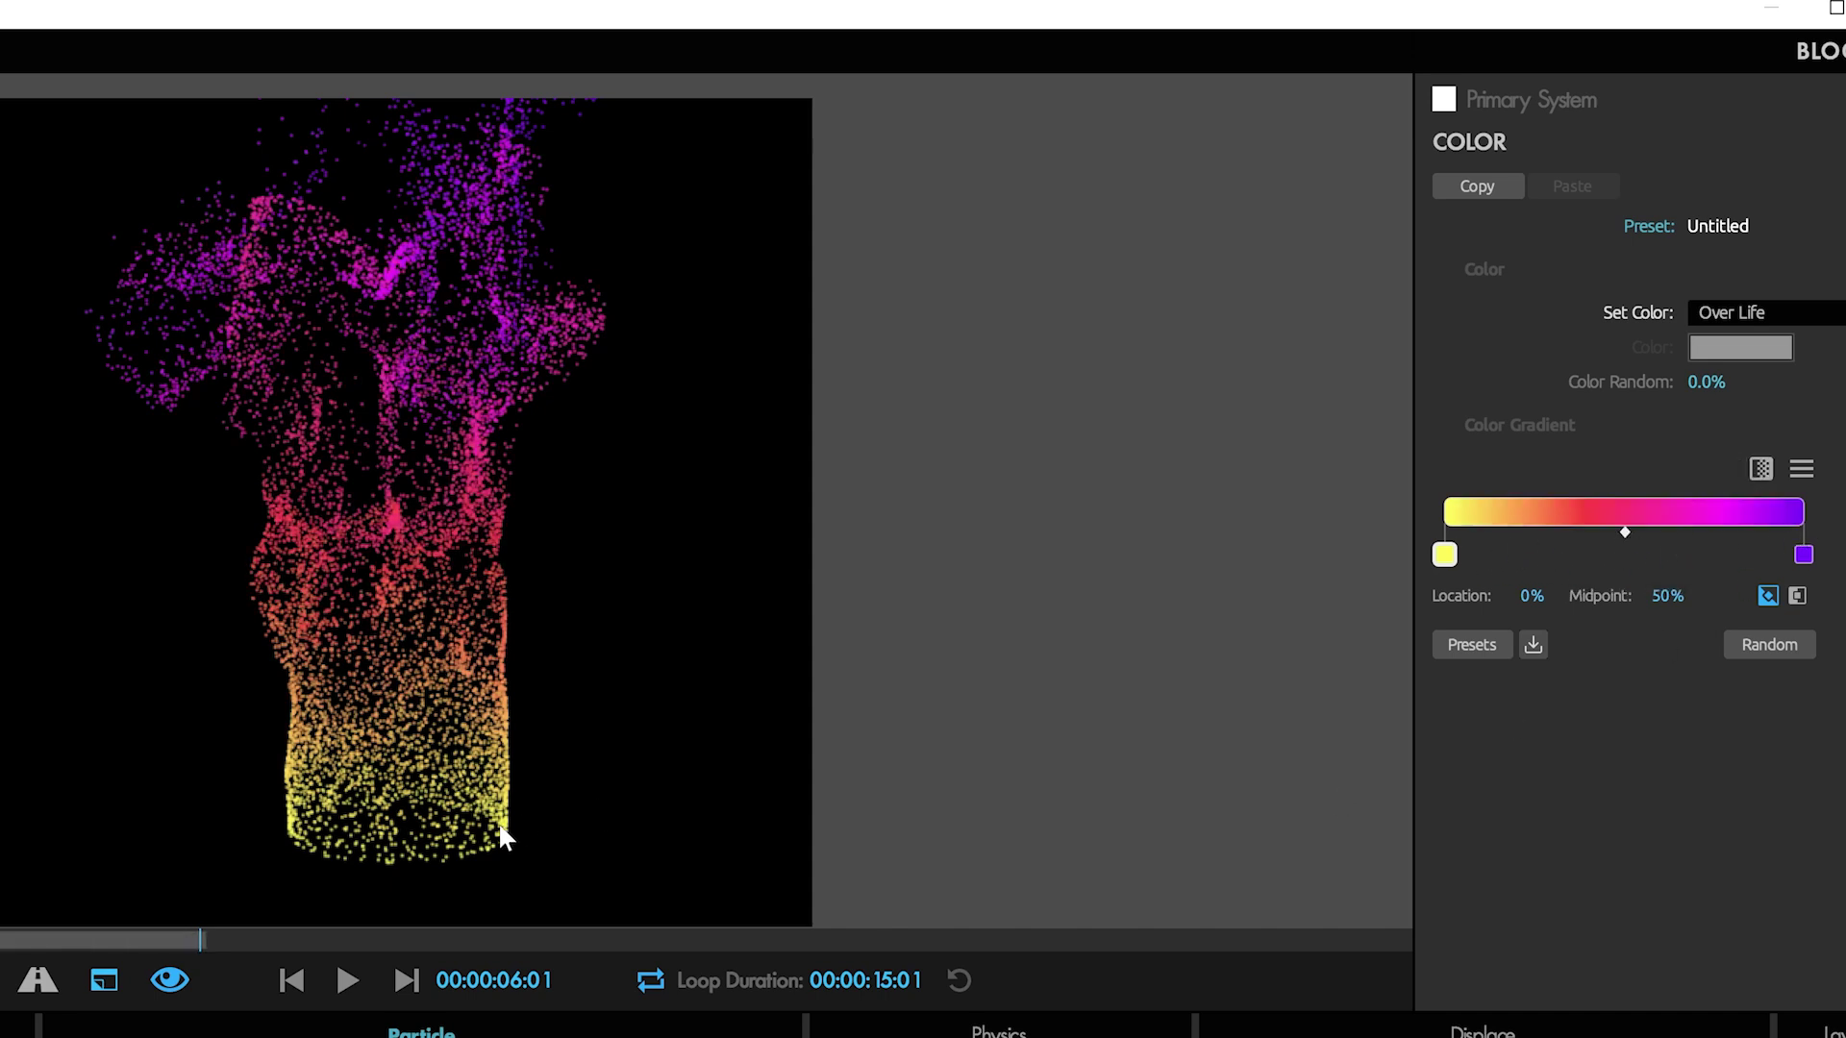
click(1759, 471)
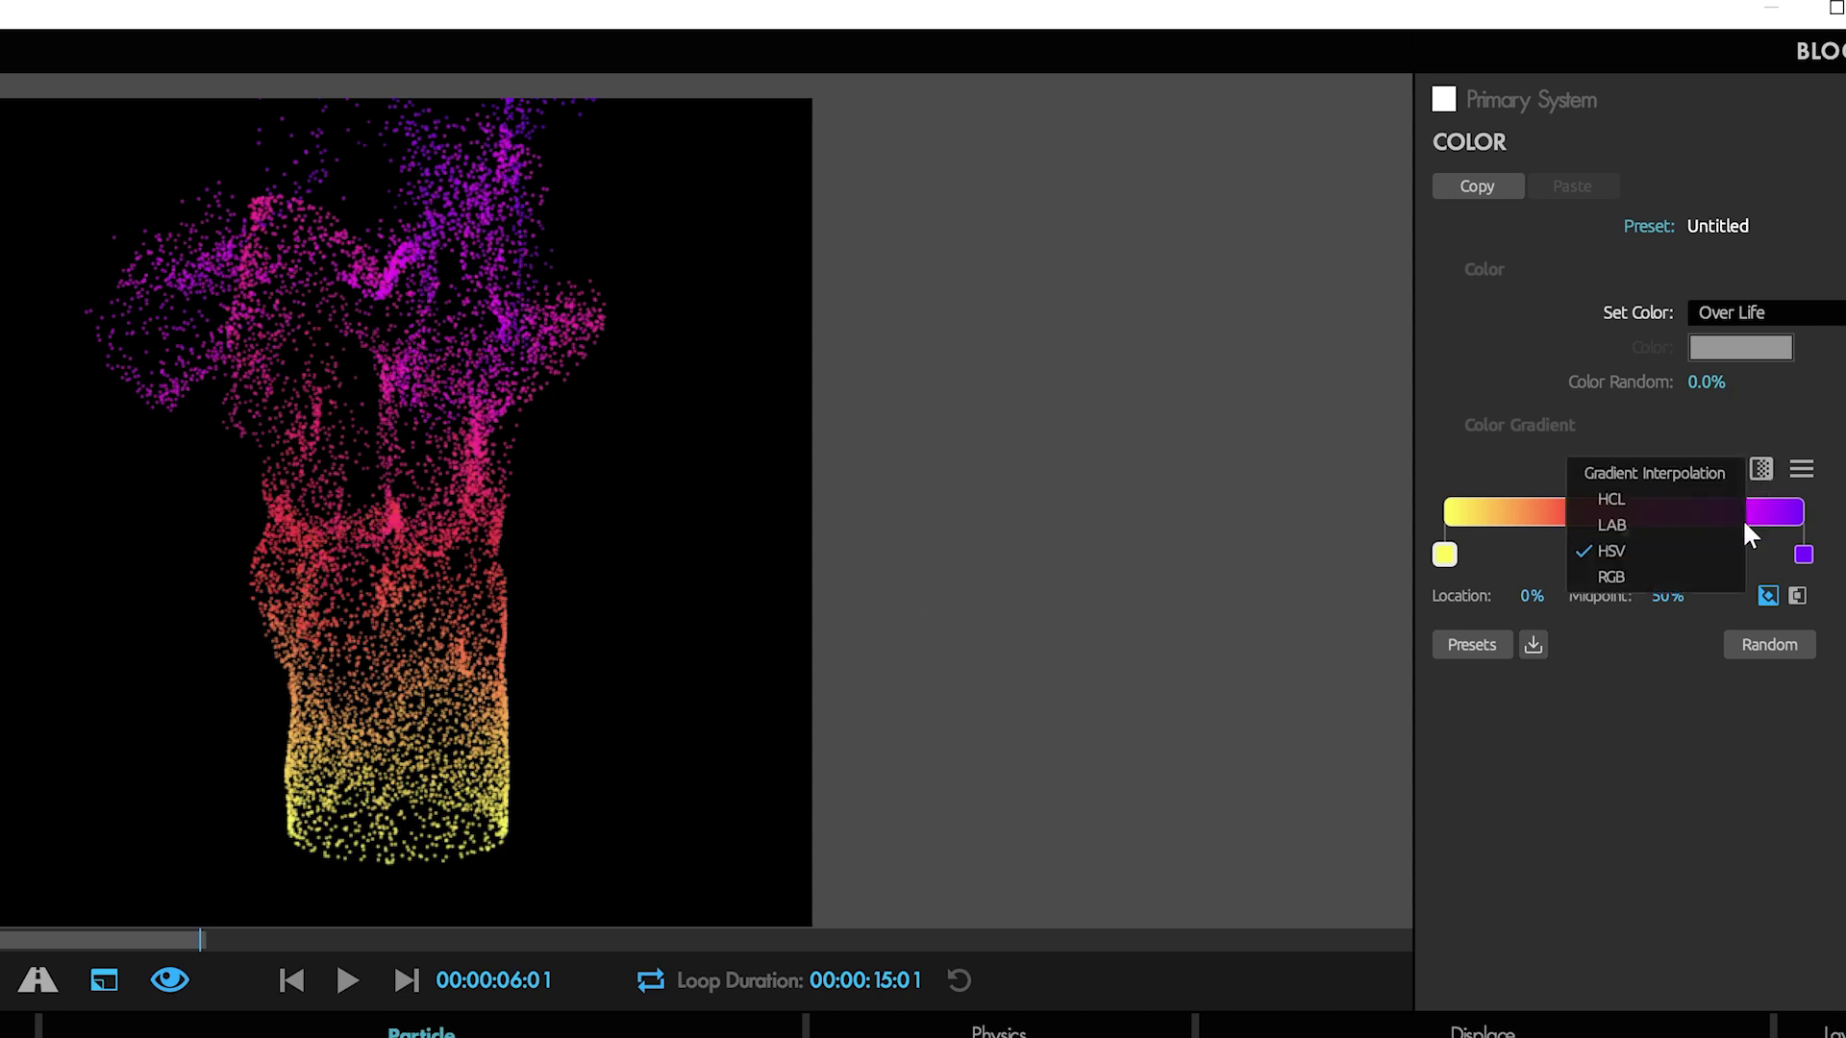
click(1682, 570)
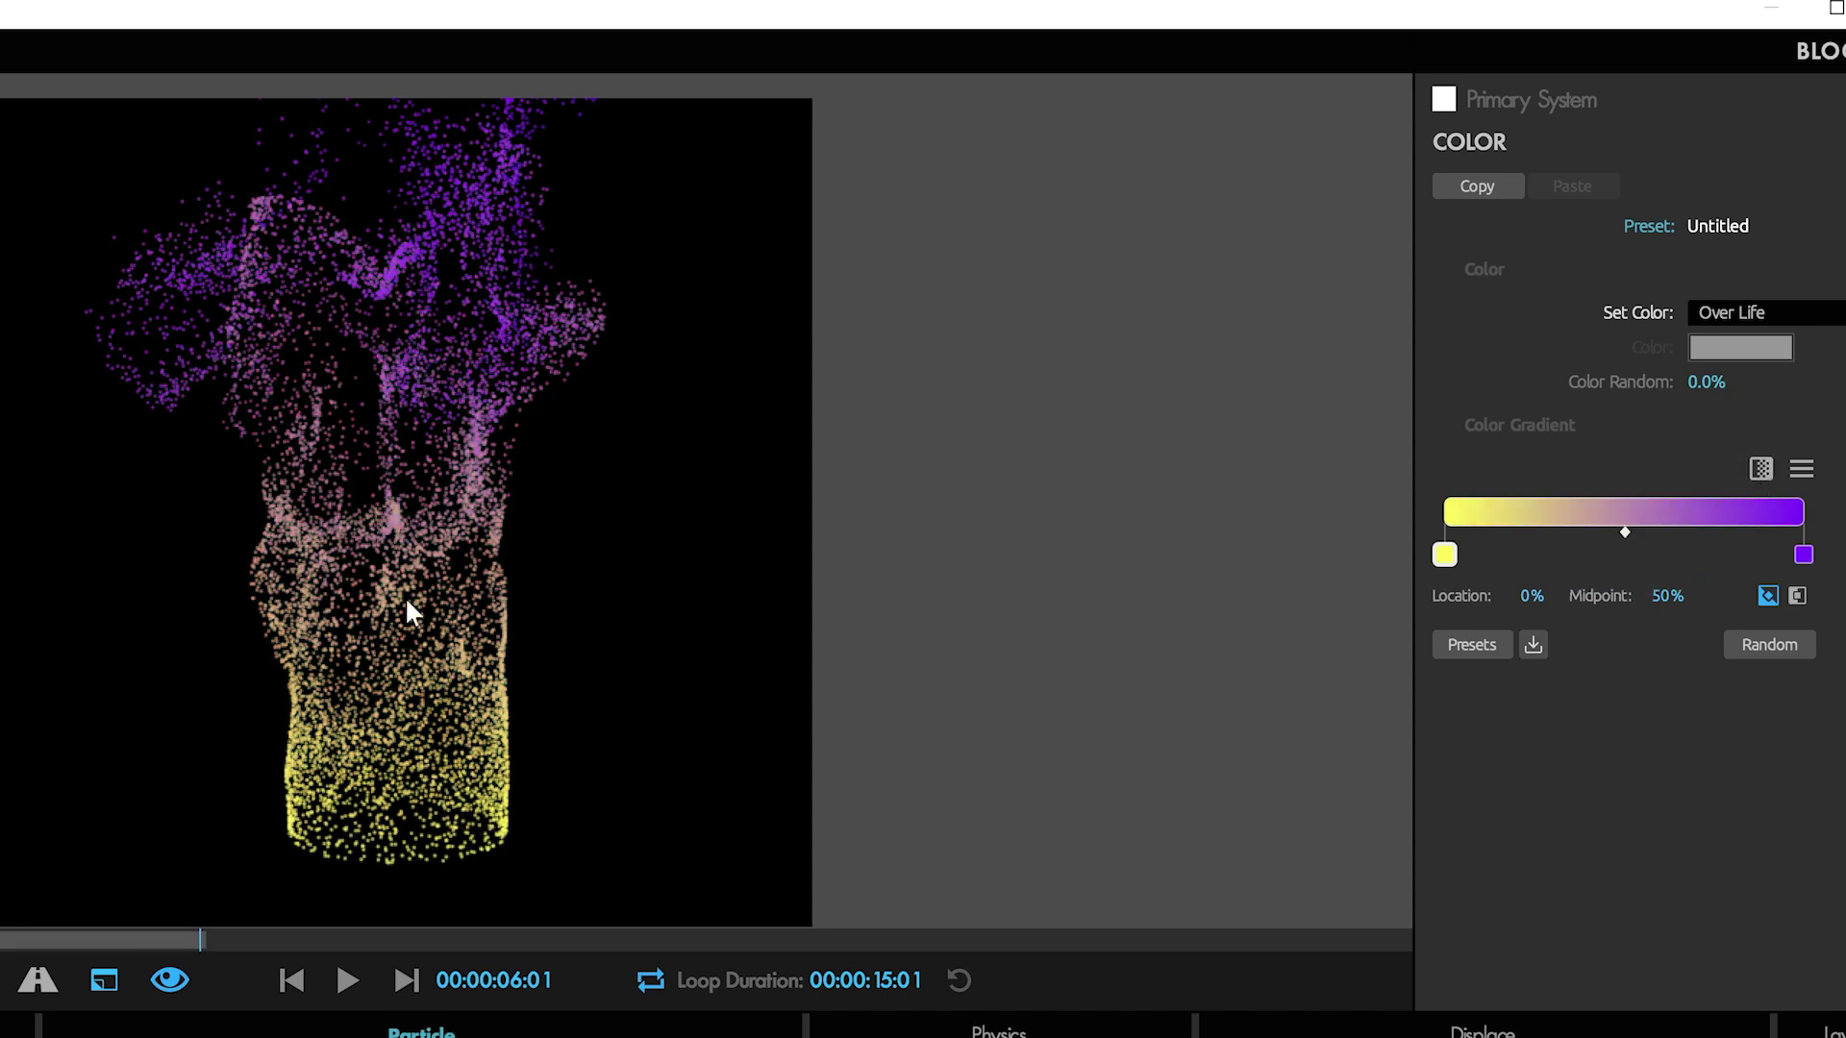
click(1761, 470)
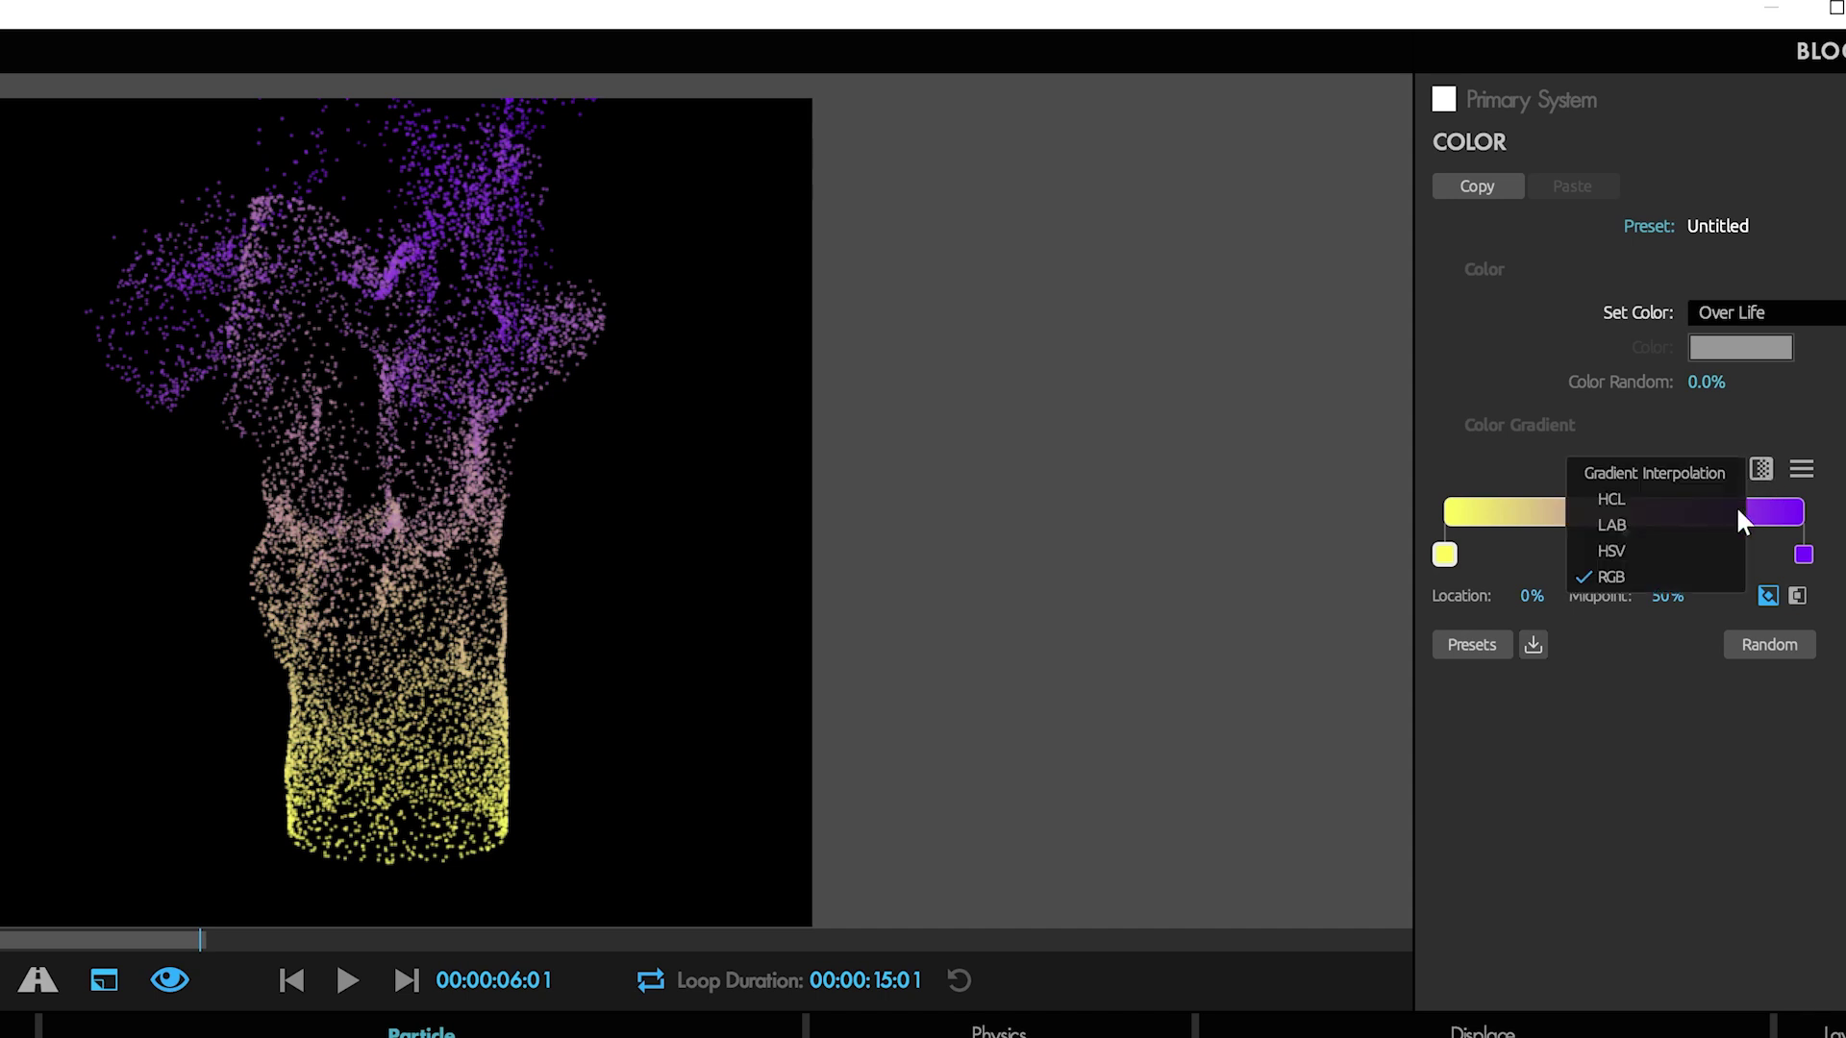
click(1673, 555)
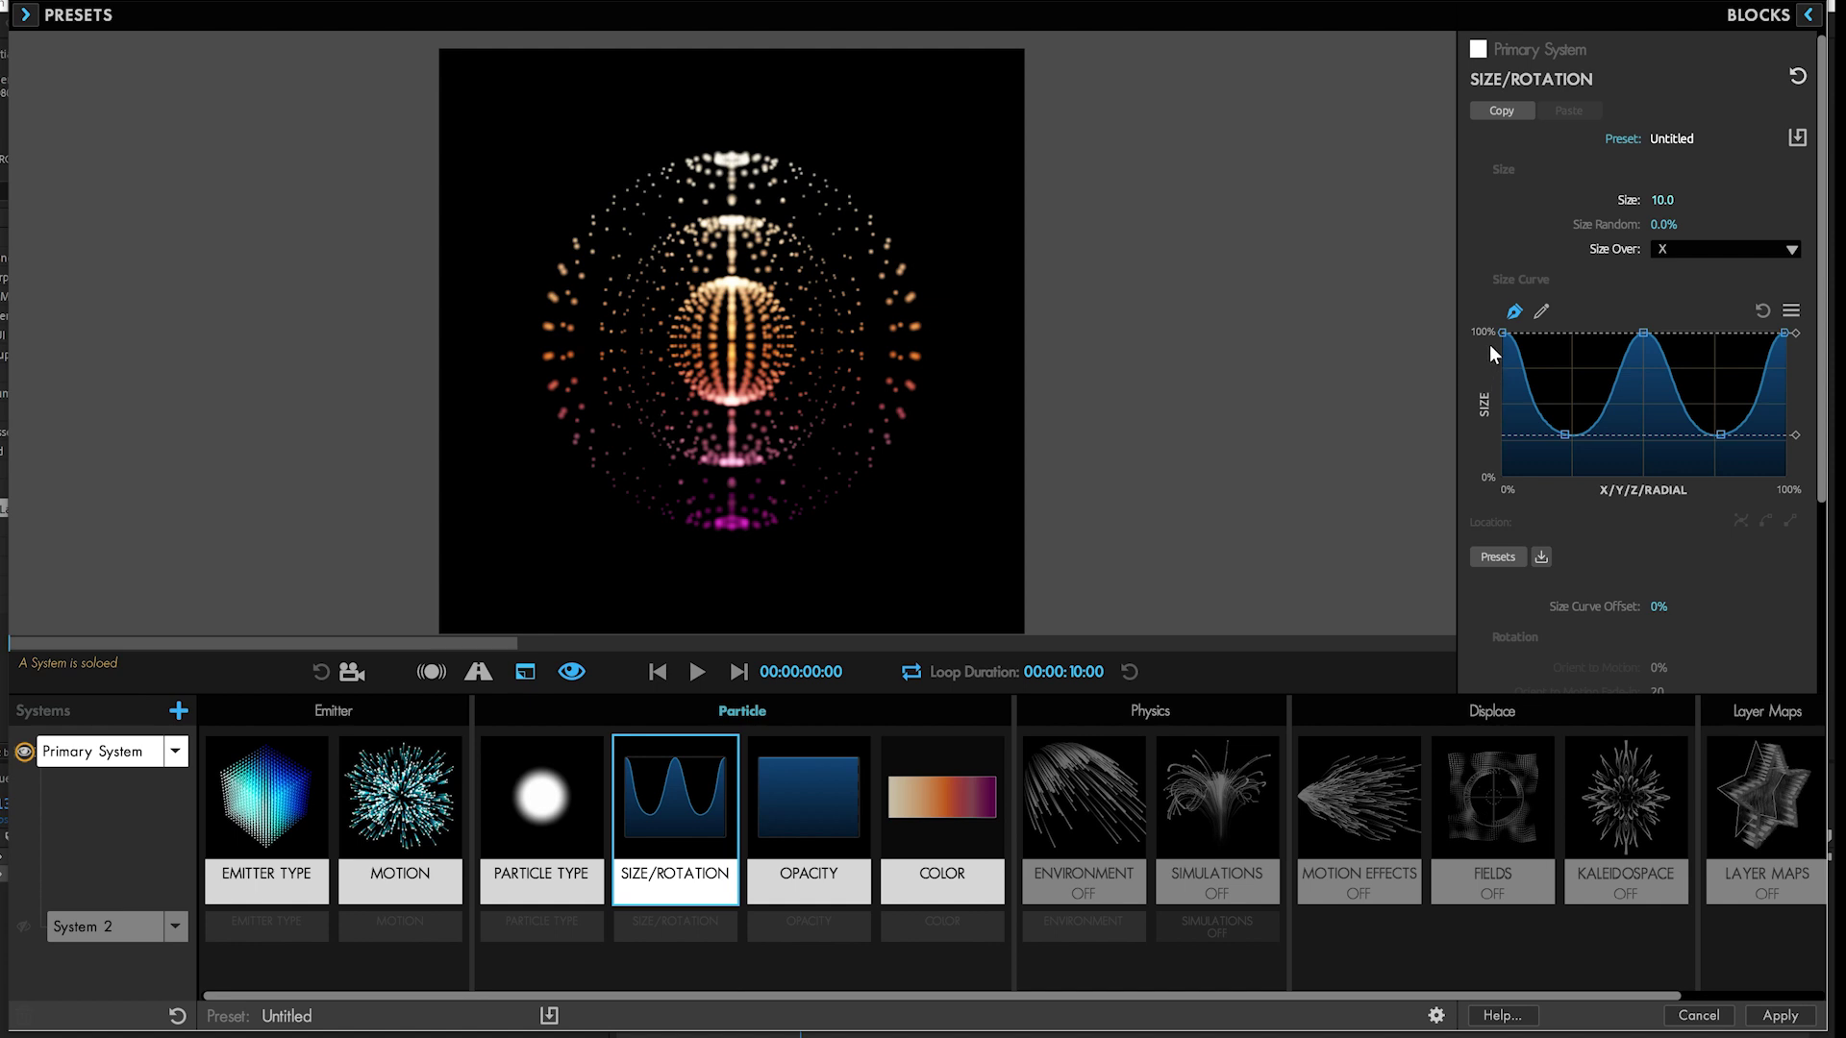
Lower the size curve's left end to 52%, add smooth handles, and lower the middle peak to about 86%
mouse_move(1503, 332)
mouse_down()
mouse_move(1482, 402)
mouse_move(1566, 384)
mouse_move(1568, 366)
mouse_move(1561, 442)
mouse_move(1505, 332)
mouse_up()
drag(1563, 440, 1570, 441)
drag(1717, 434, 1674, 466)
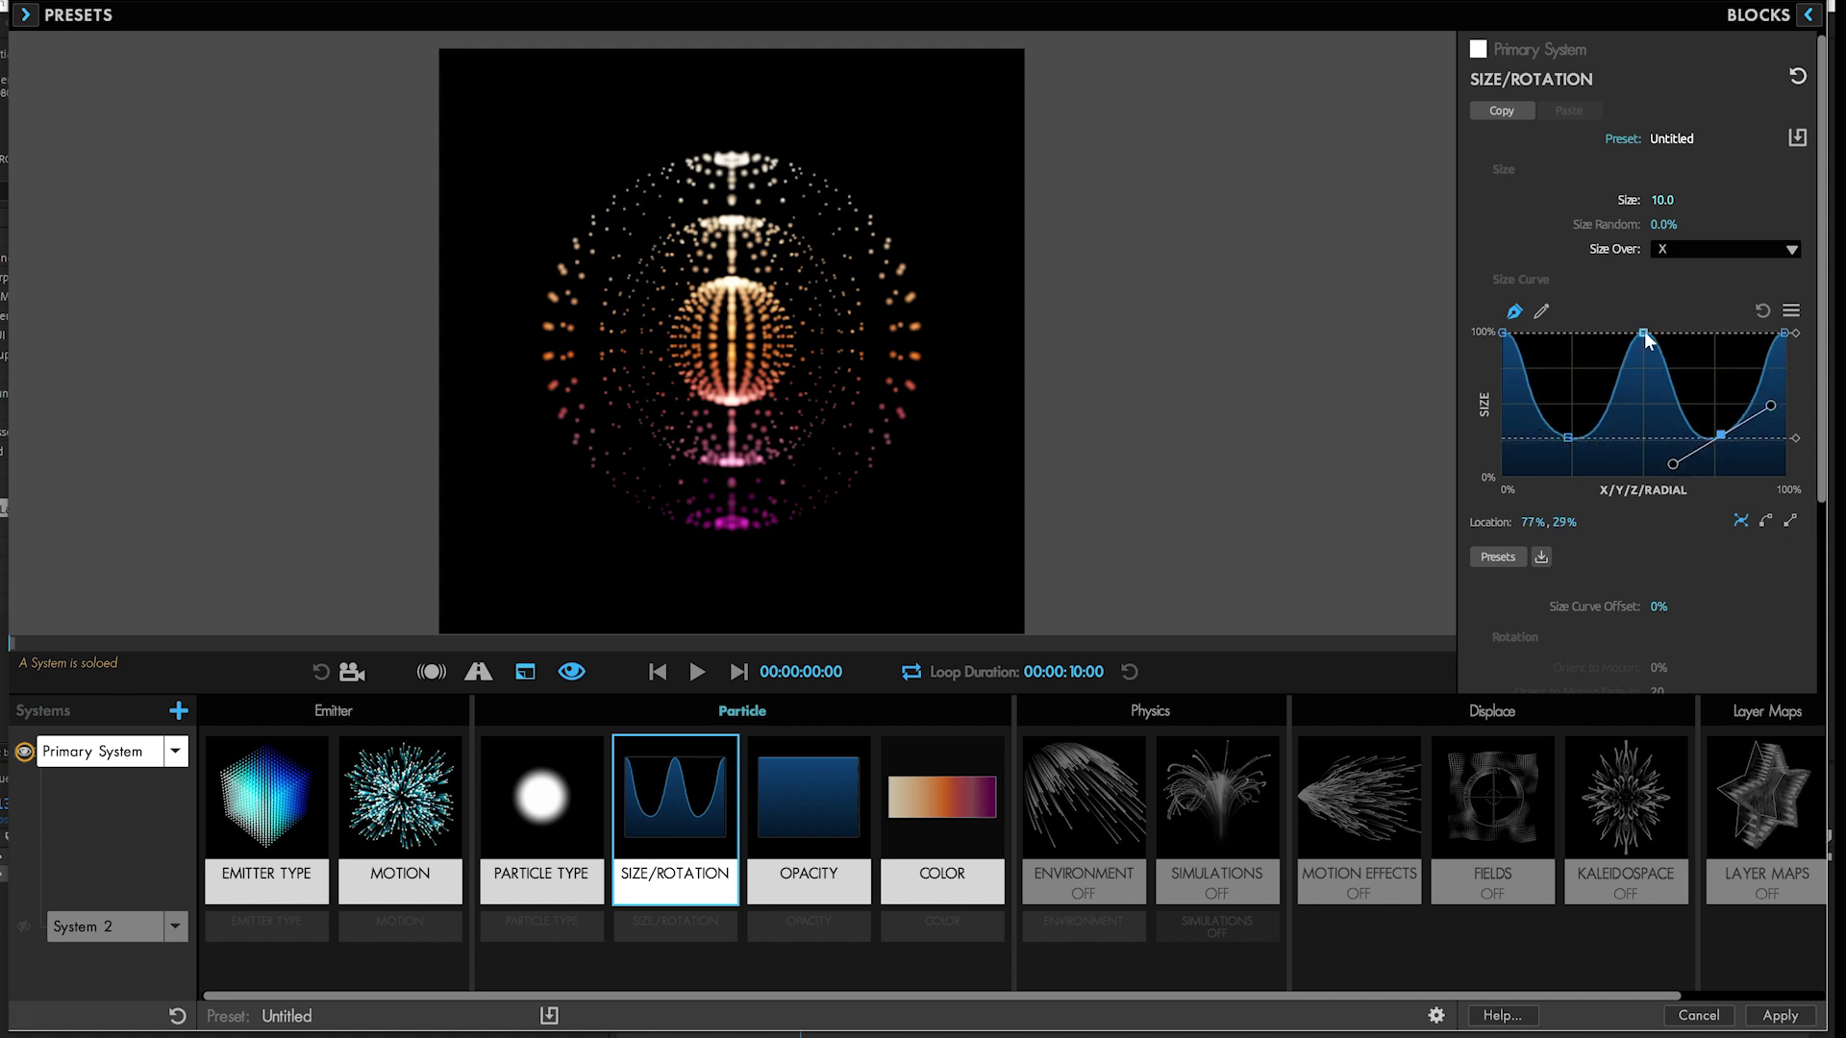
mouse_move(1644, 331)
mouse_down()
mouse_move(1619, 365)
mouse_move(1646, 337)
mouse_up()
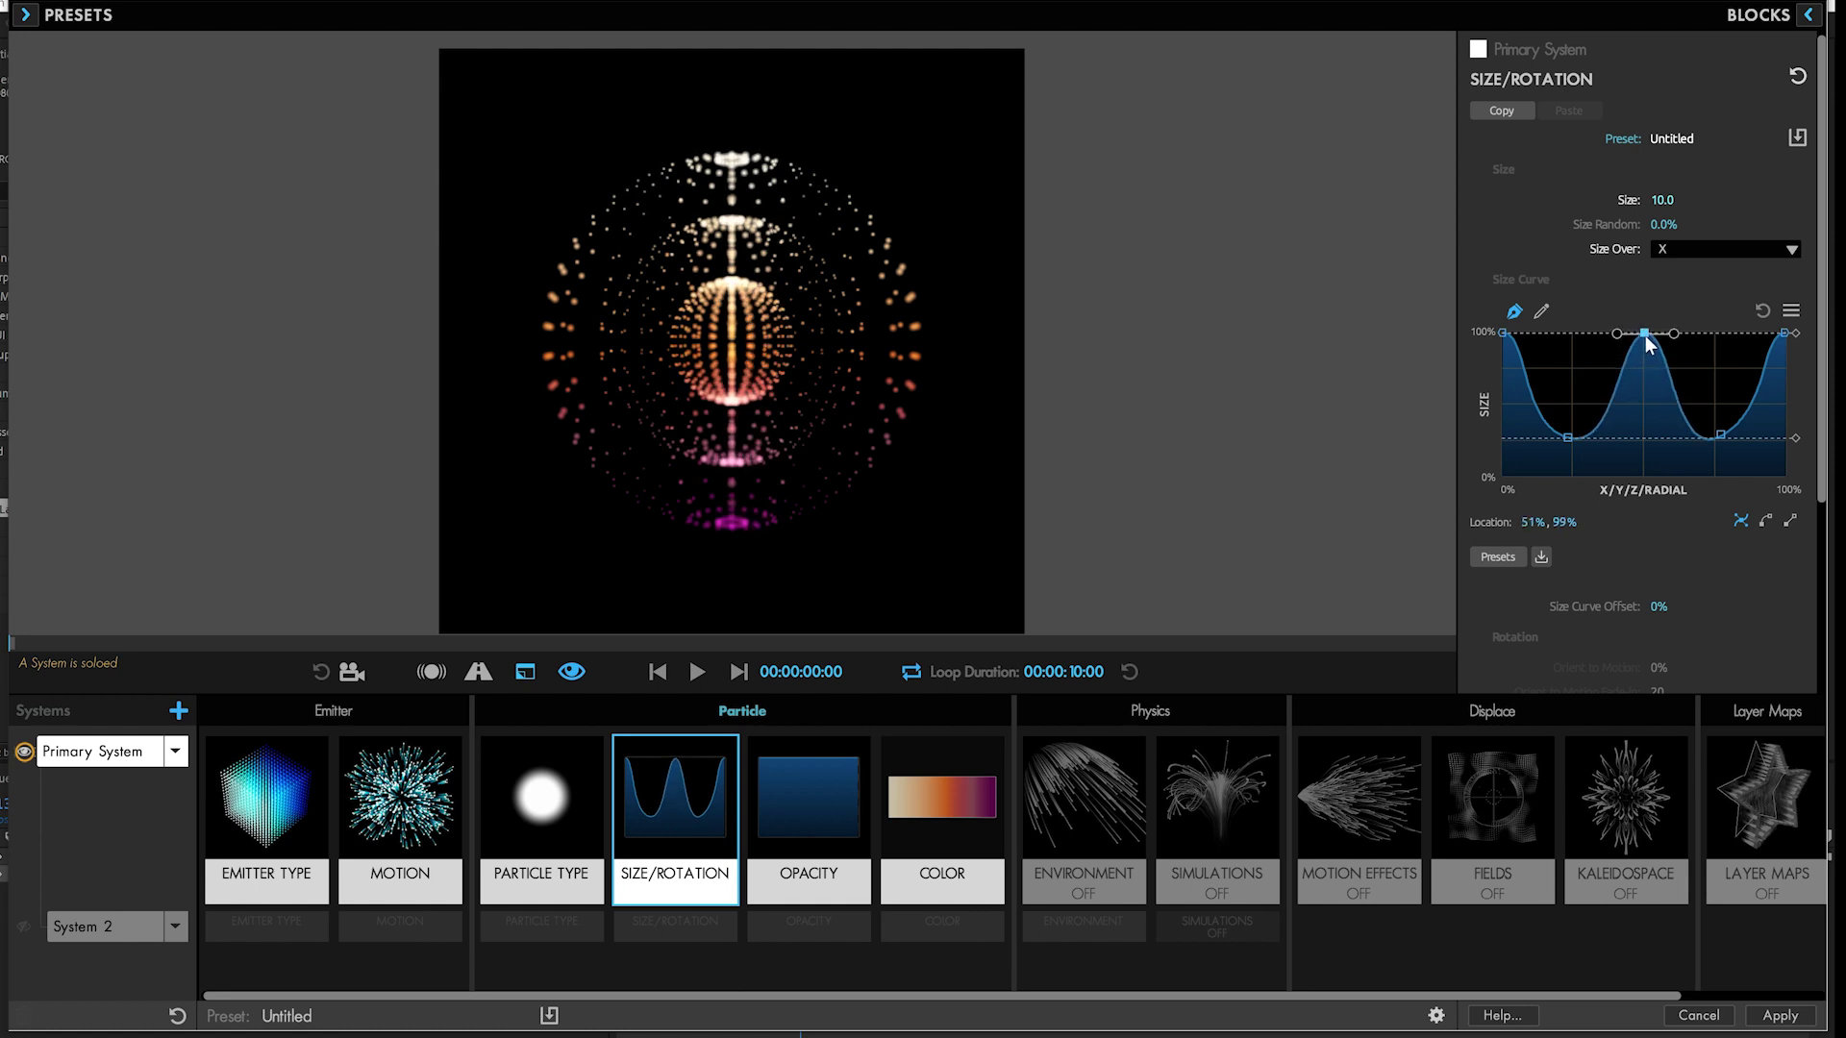
Enable Mirror on the size curve, add a middle point at 100%, and raise both valleys
click(1790, 311)
click(1740, 424)
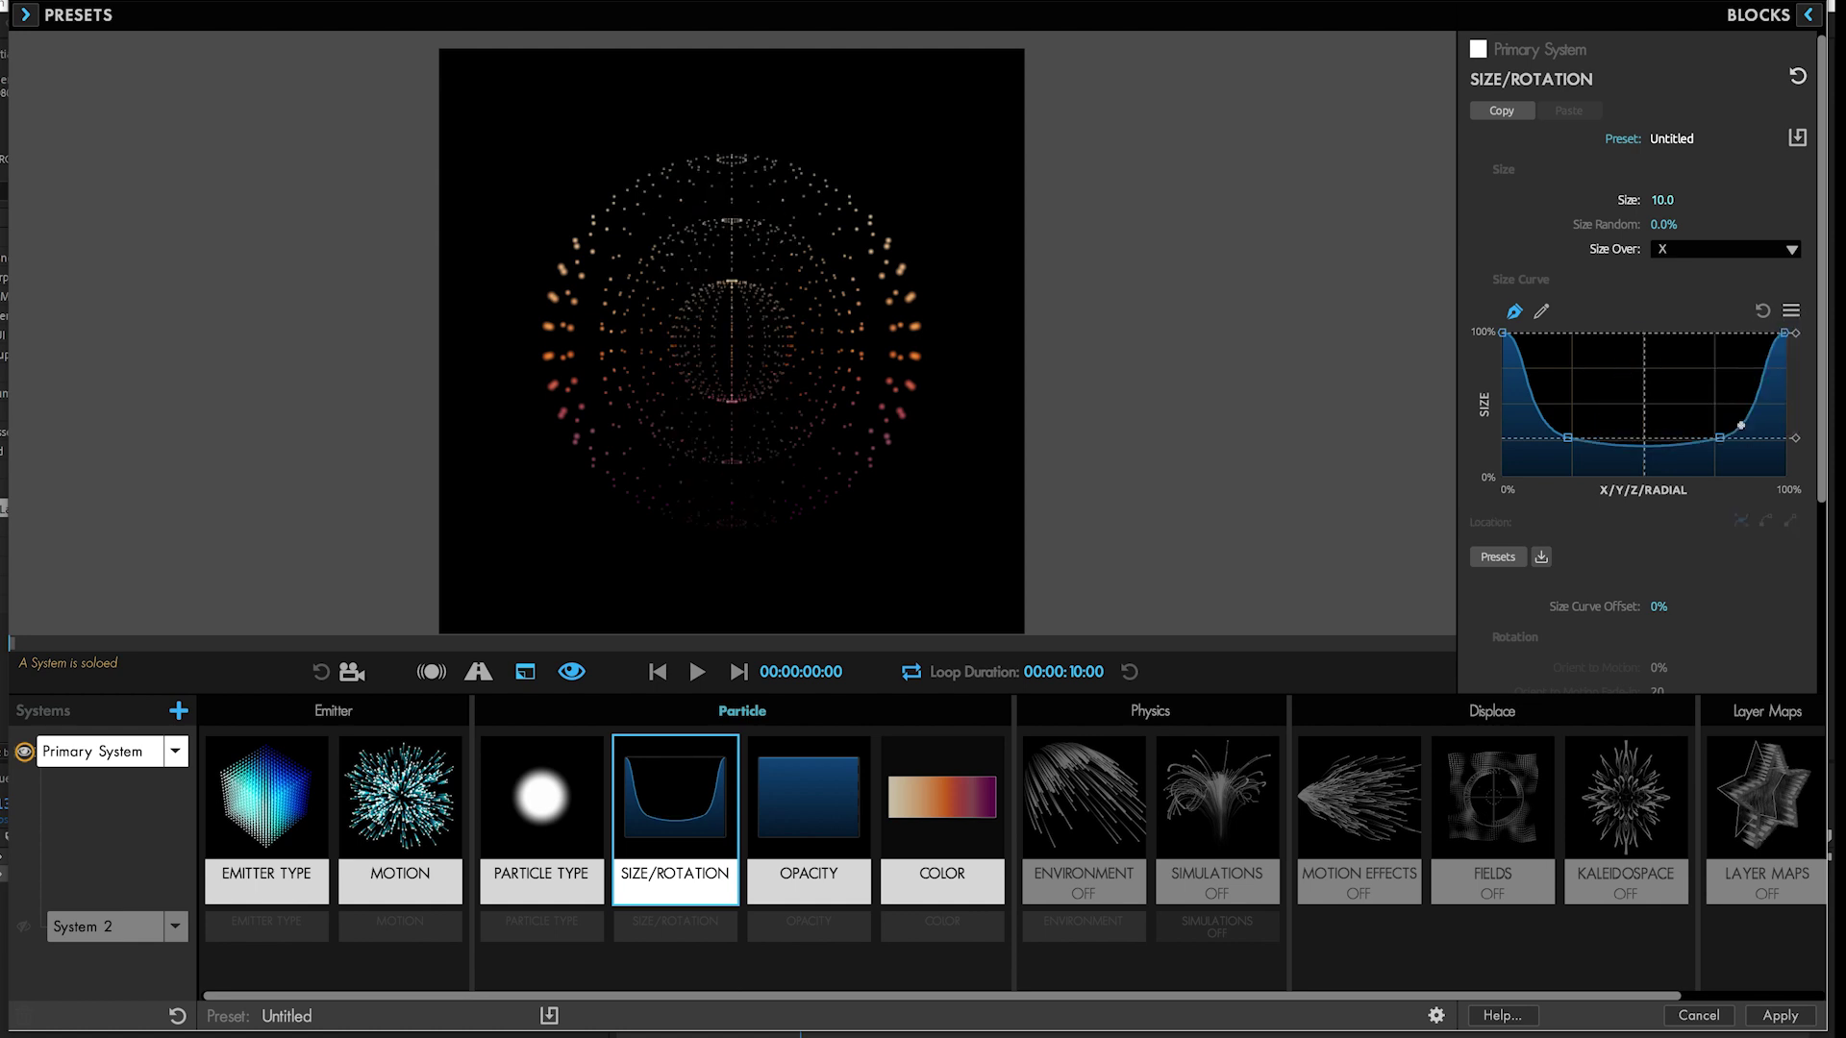
click(1642, 444)
drag(1642, 444, 1644, 333)
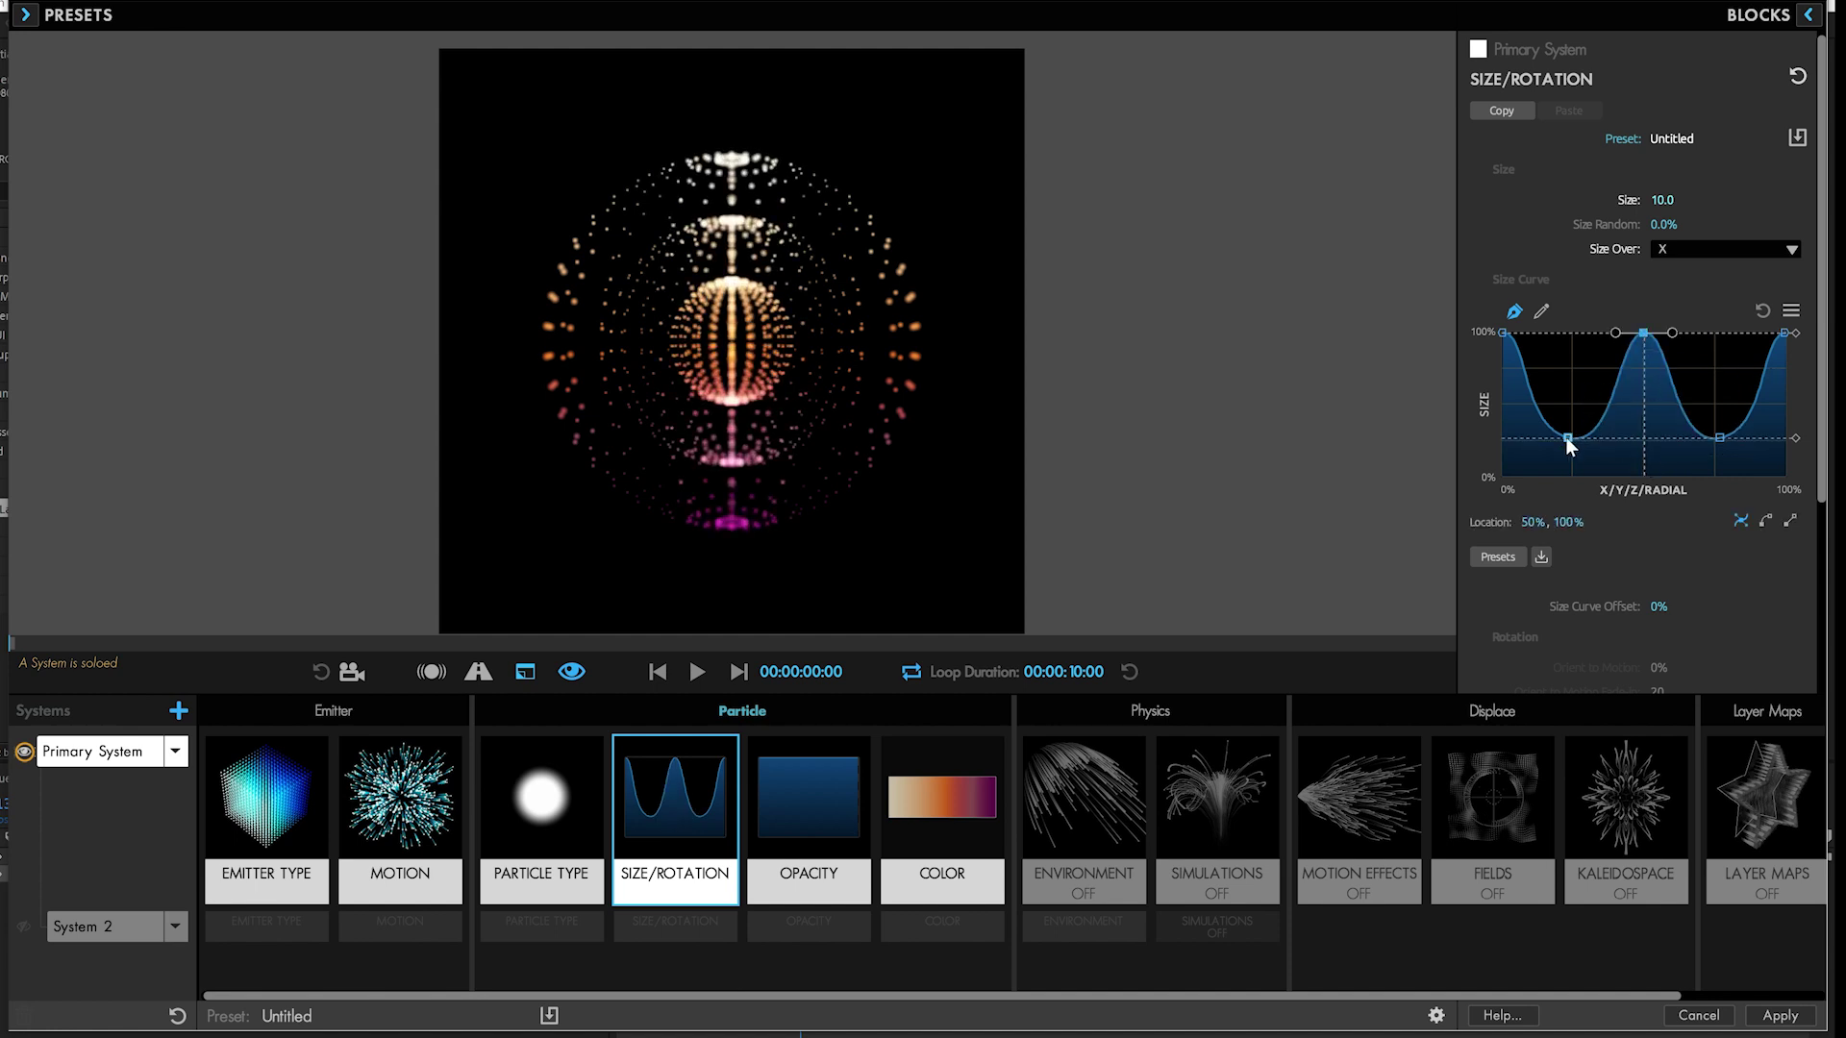
mouse_move(1567, 437)
mouse_down()
mouse_move(1567, 454)
mouse_move(1567, 387)
mouse_move(1567, 440)
mouse_up()
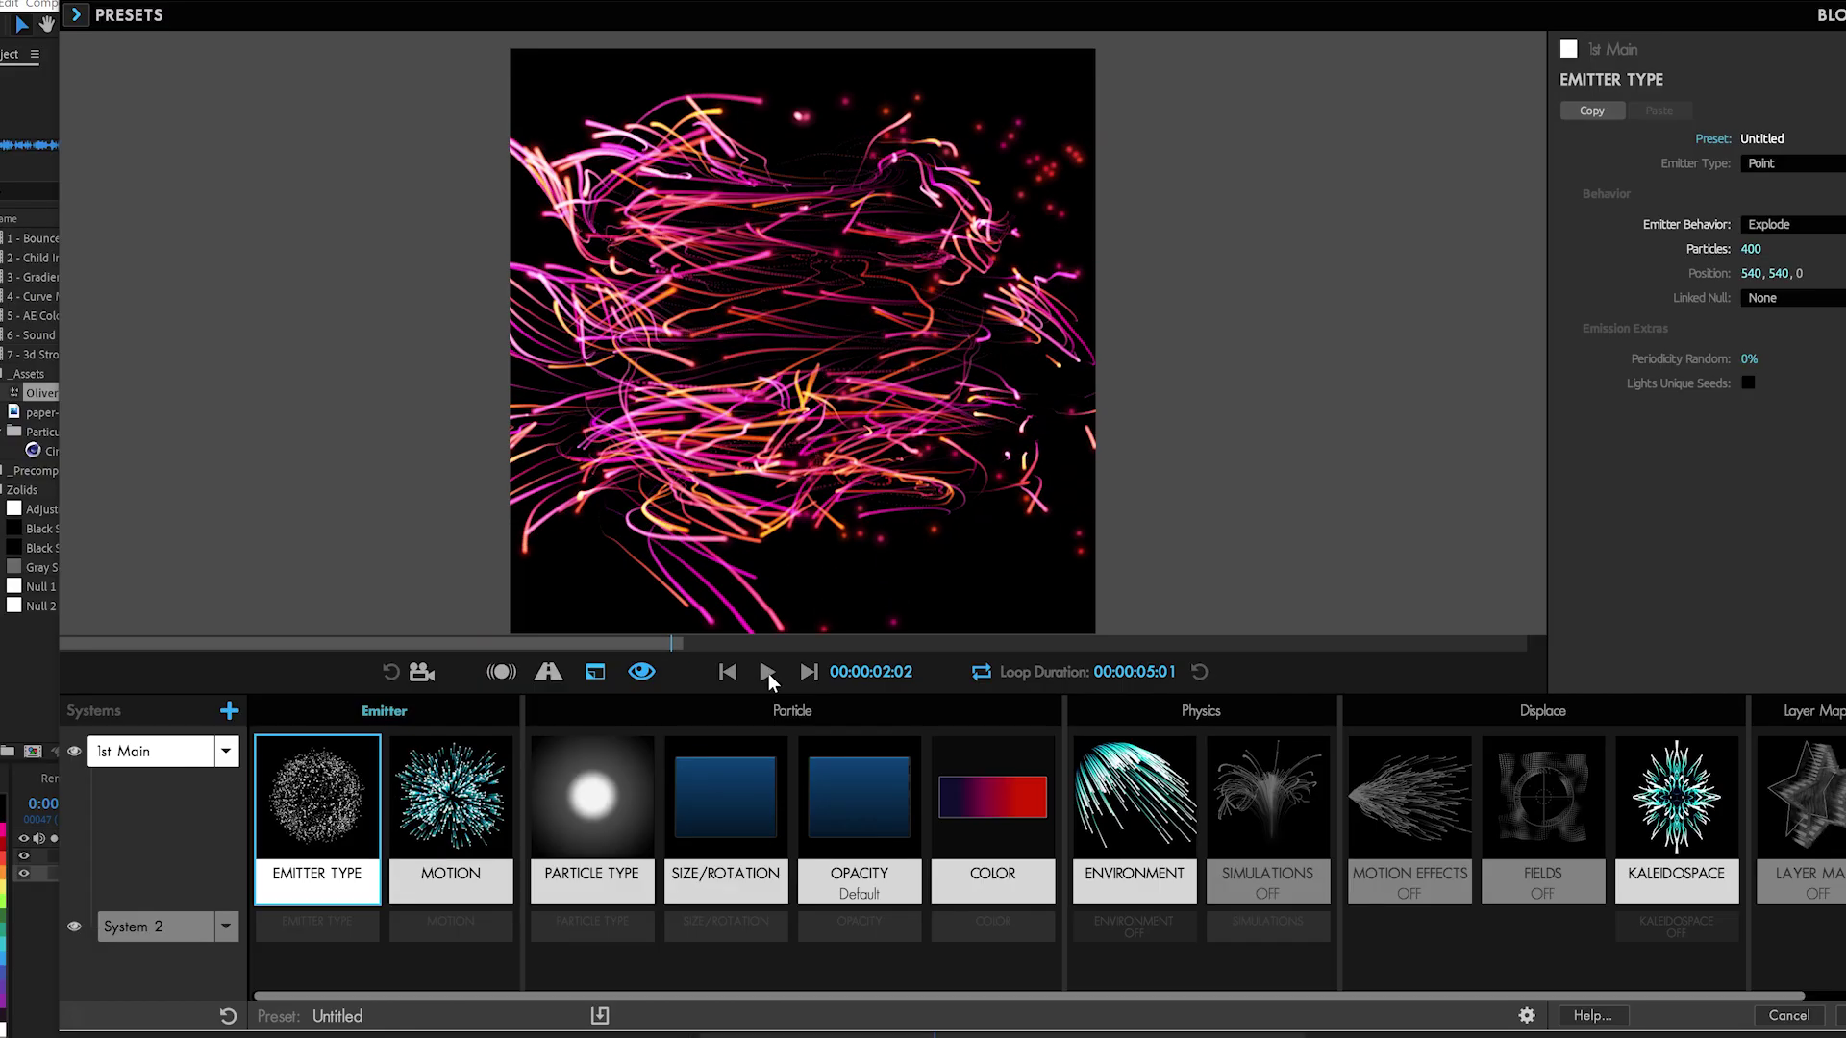
Open the red gradient stop's colour picker in the 1st Main system's Color settings and move it aside
click(975, 794)
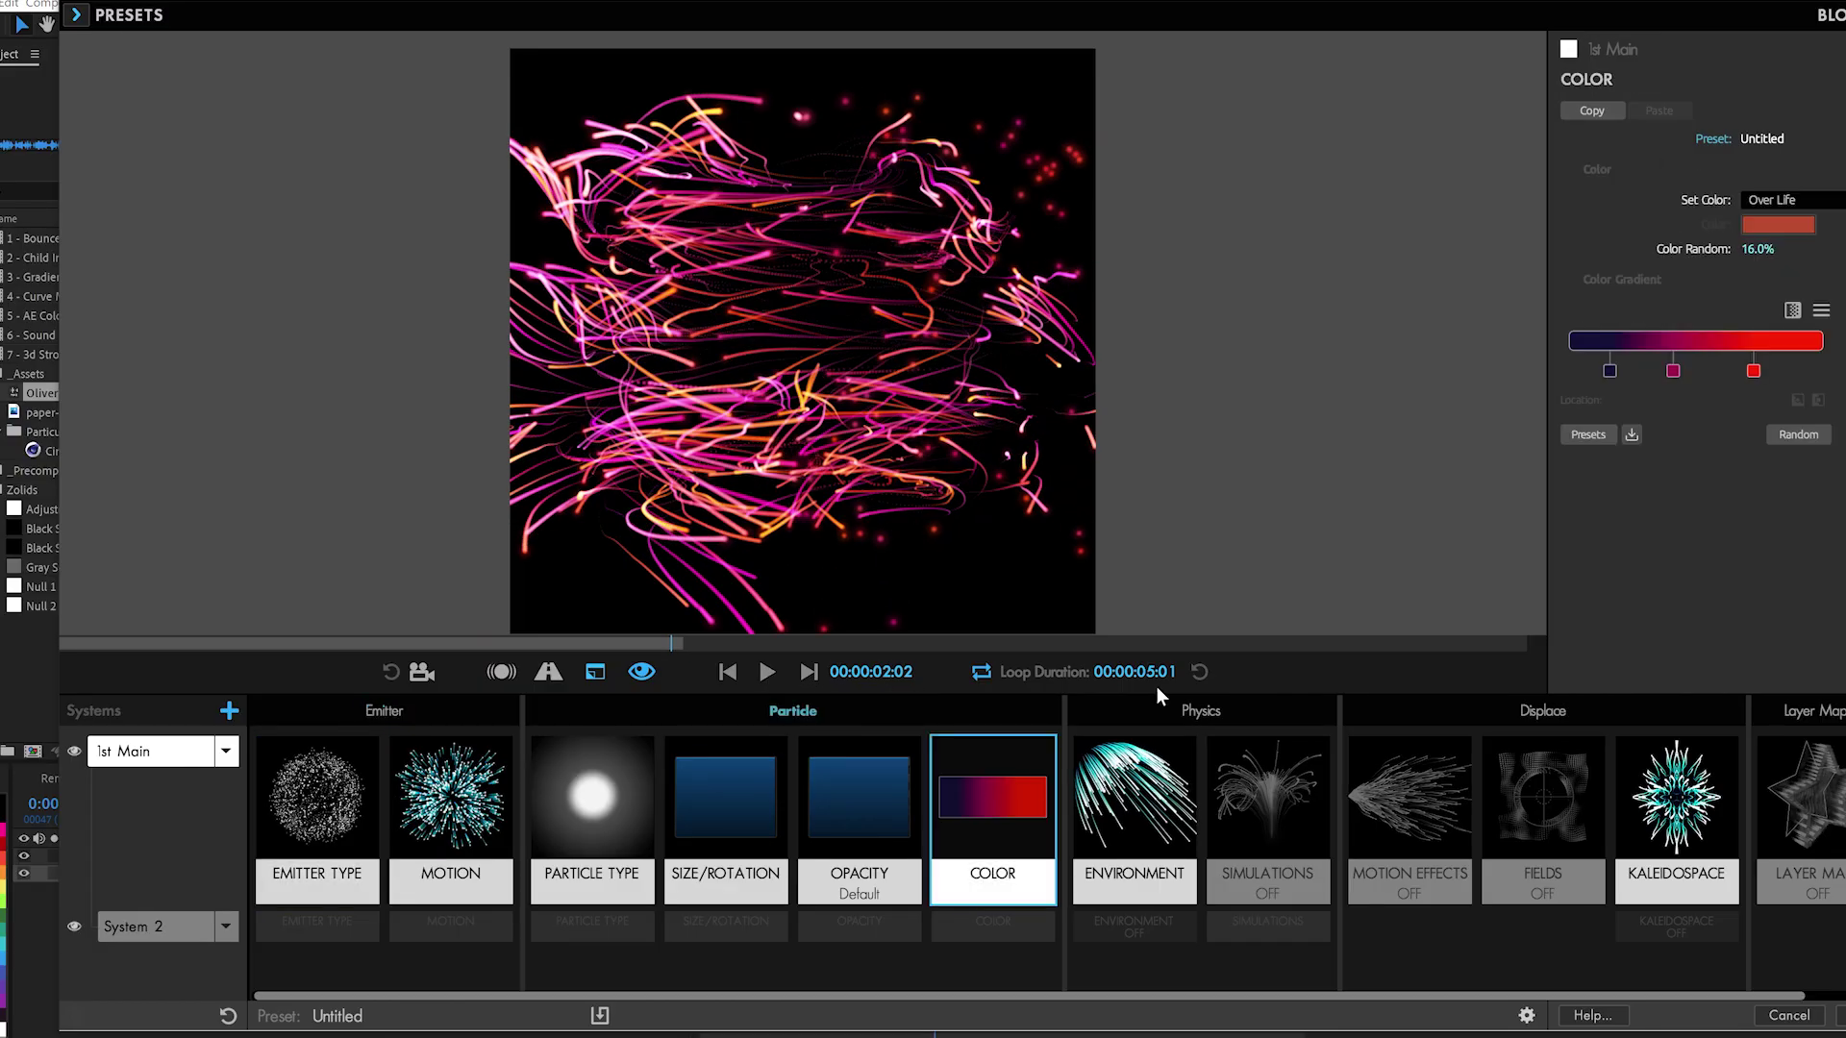
double_click(1753, 372)
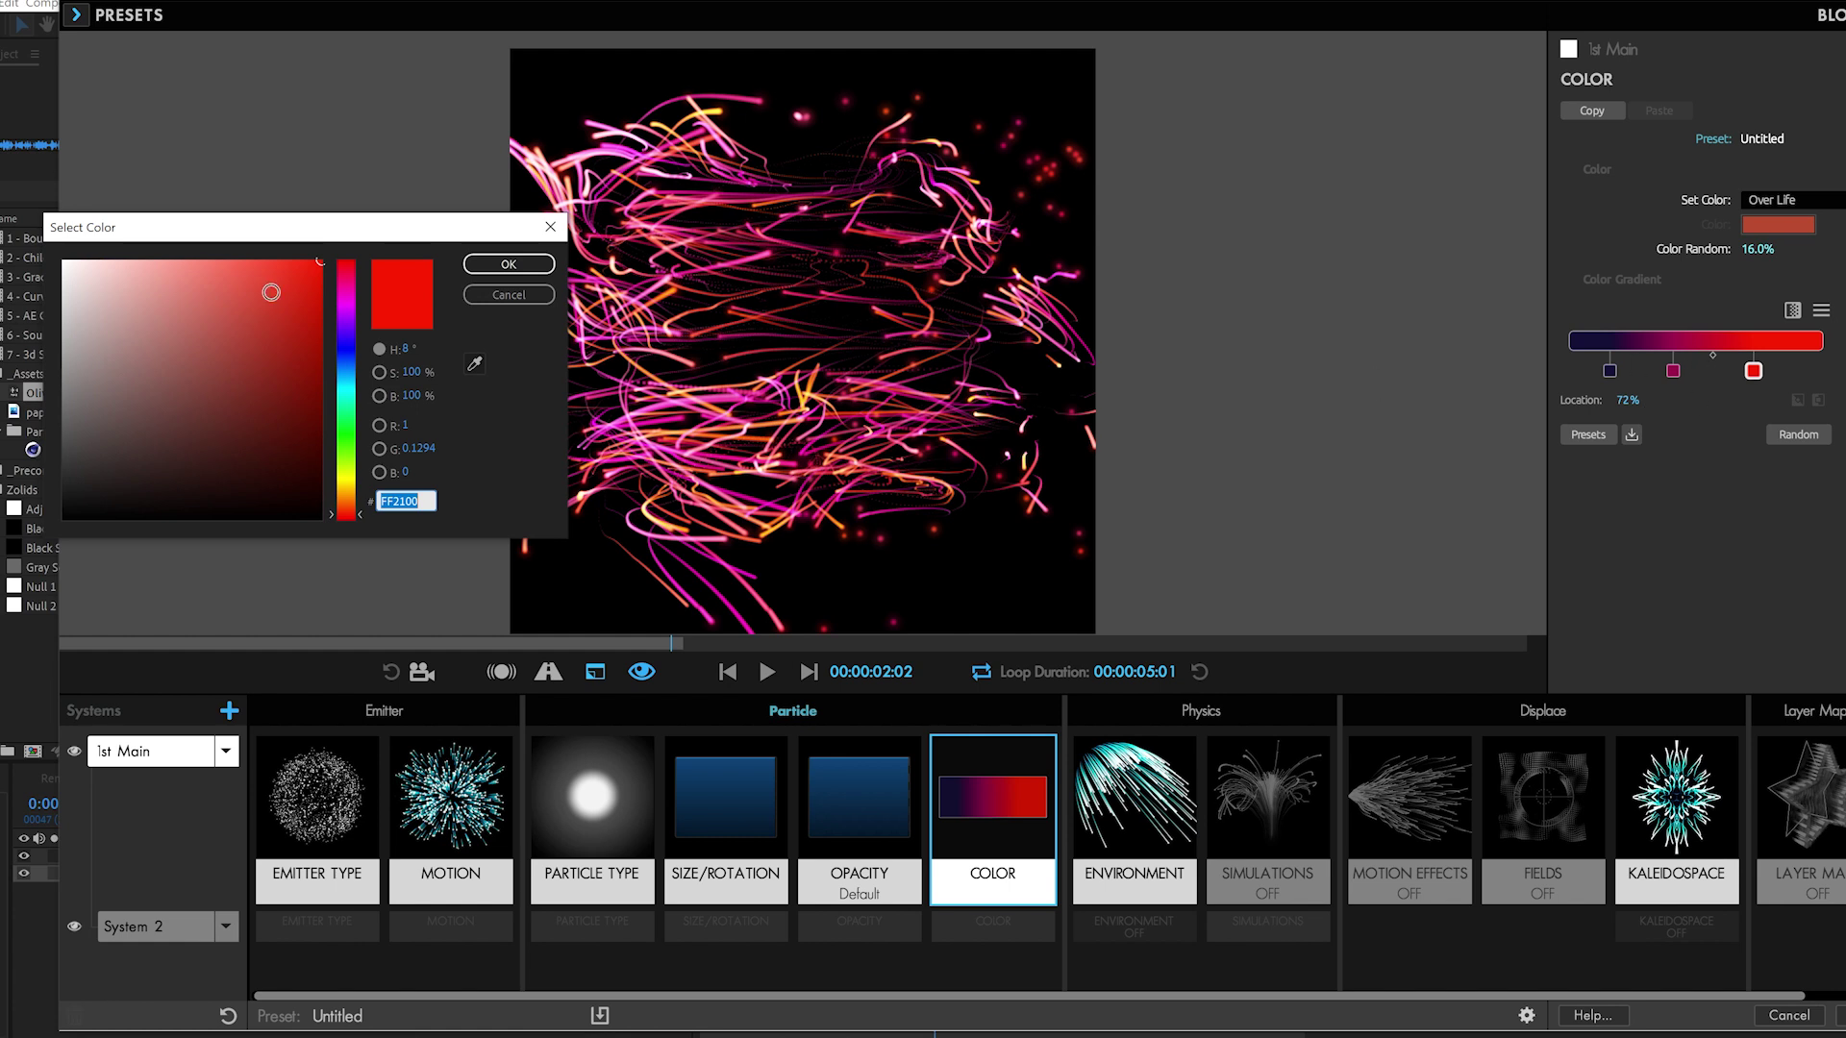
drag(258, 248, 300, 245)
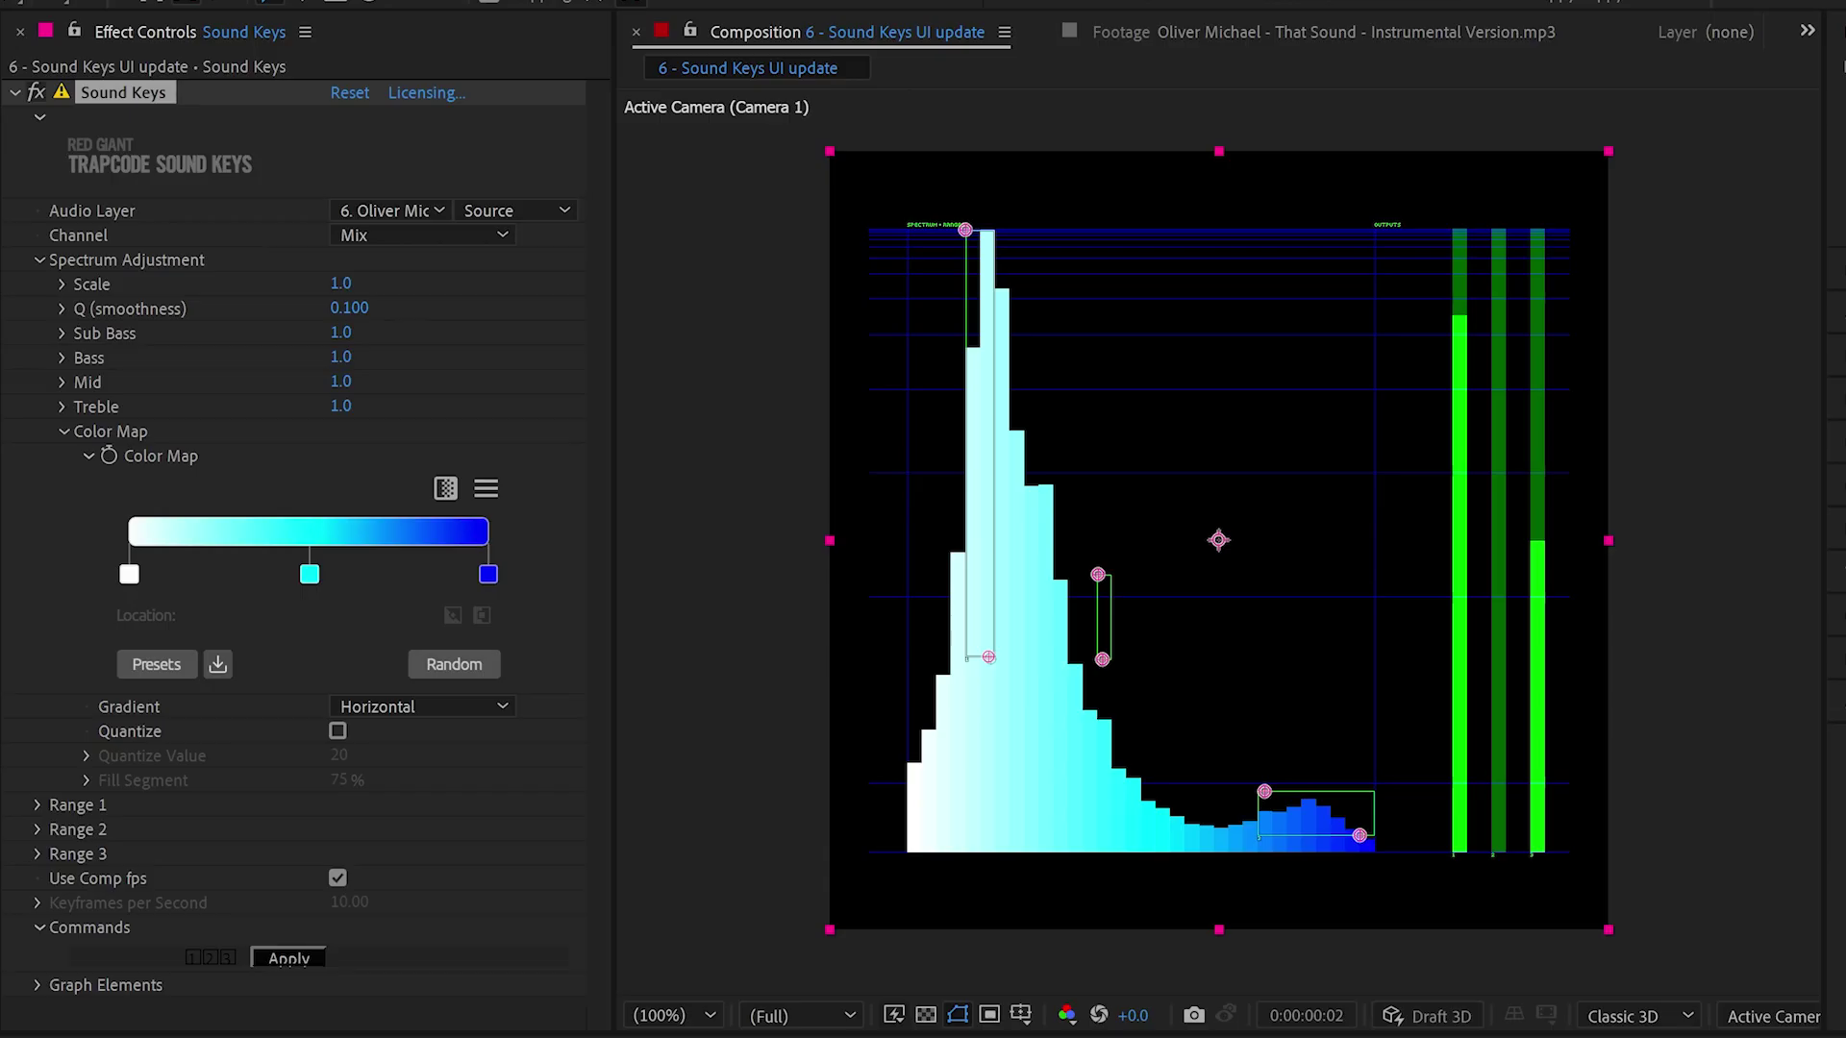
Apply the Cowboy Dusk gradient preset to the Sound Keys colour map
key(F2)
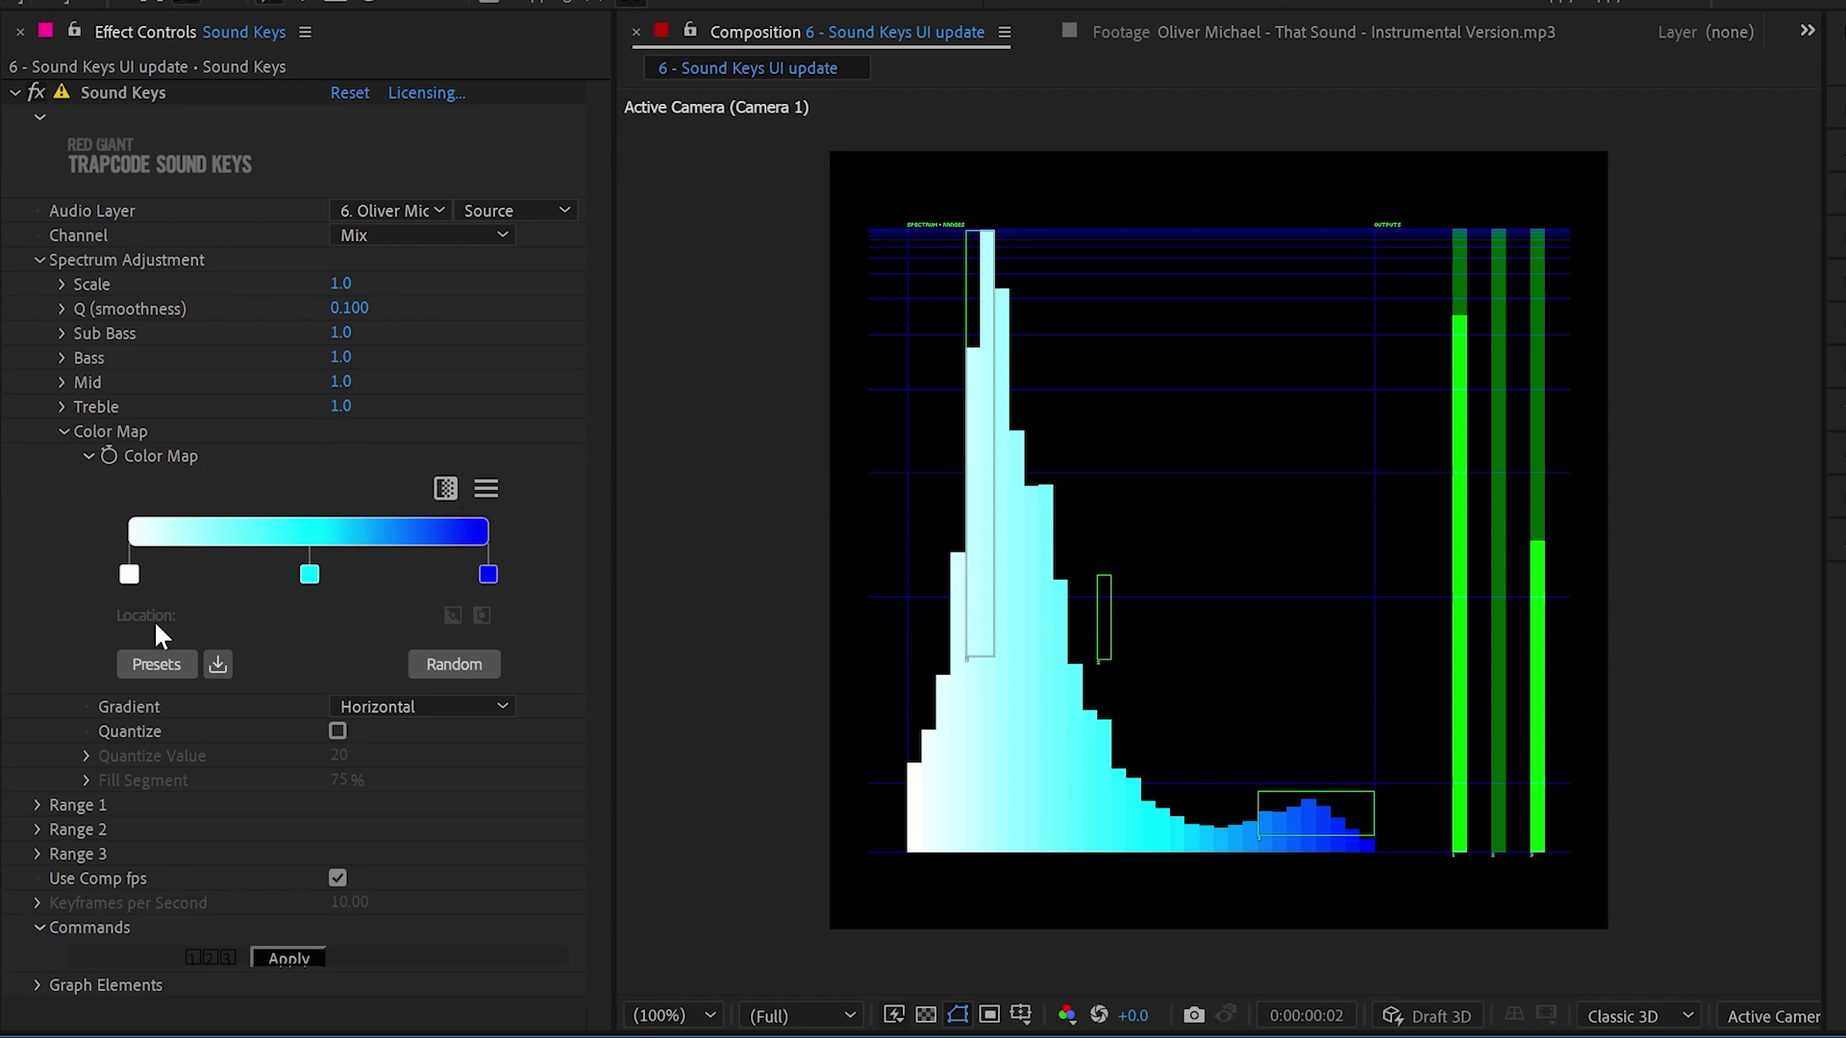
click(156, 665)
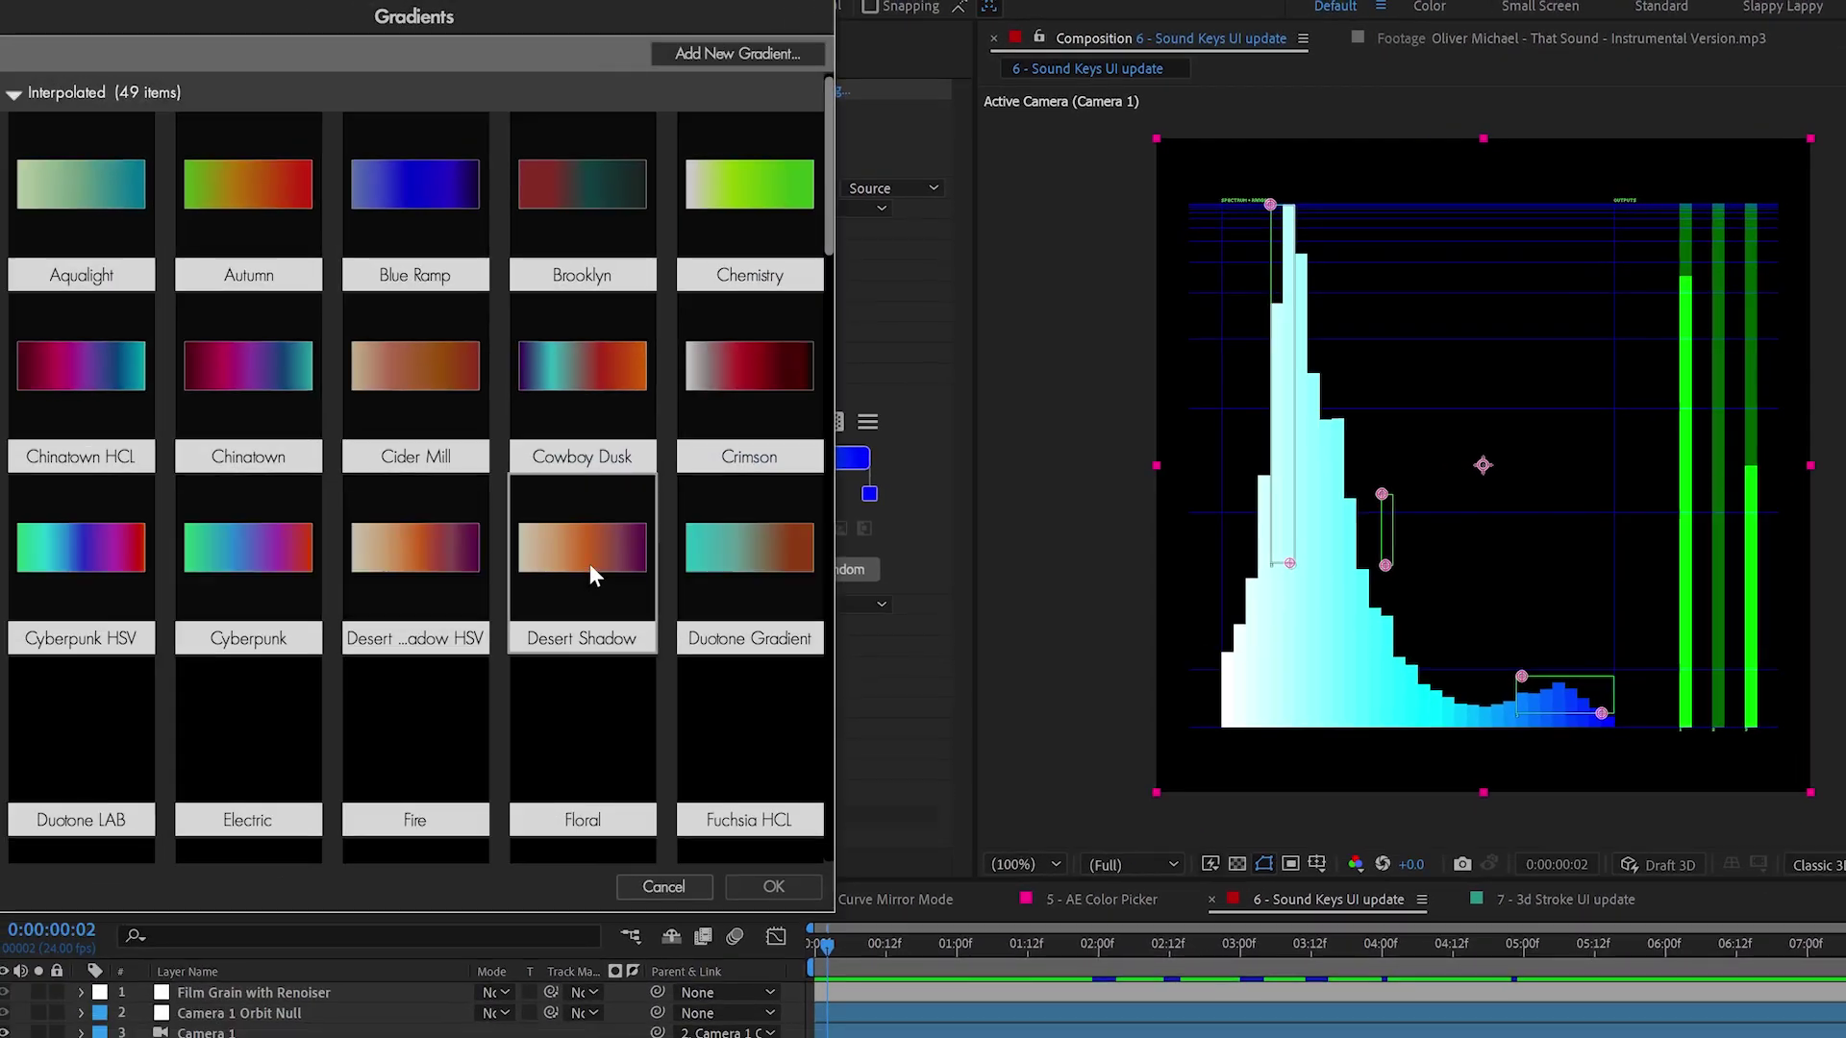
click(567, 384)
click(769, 884)
Try HSV and LAB interpolation on the colour map, settling on HSV
right_click(815, 481)
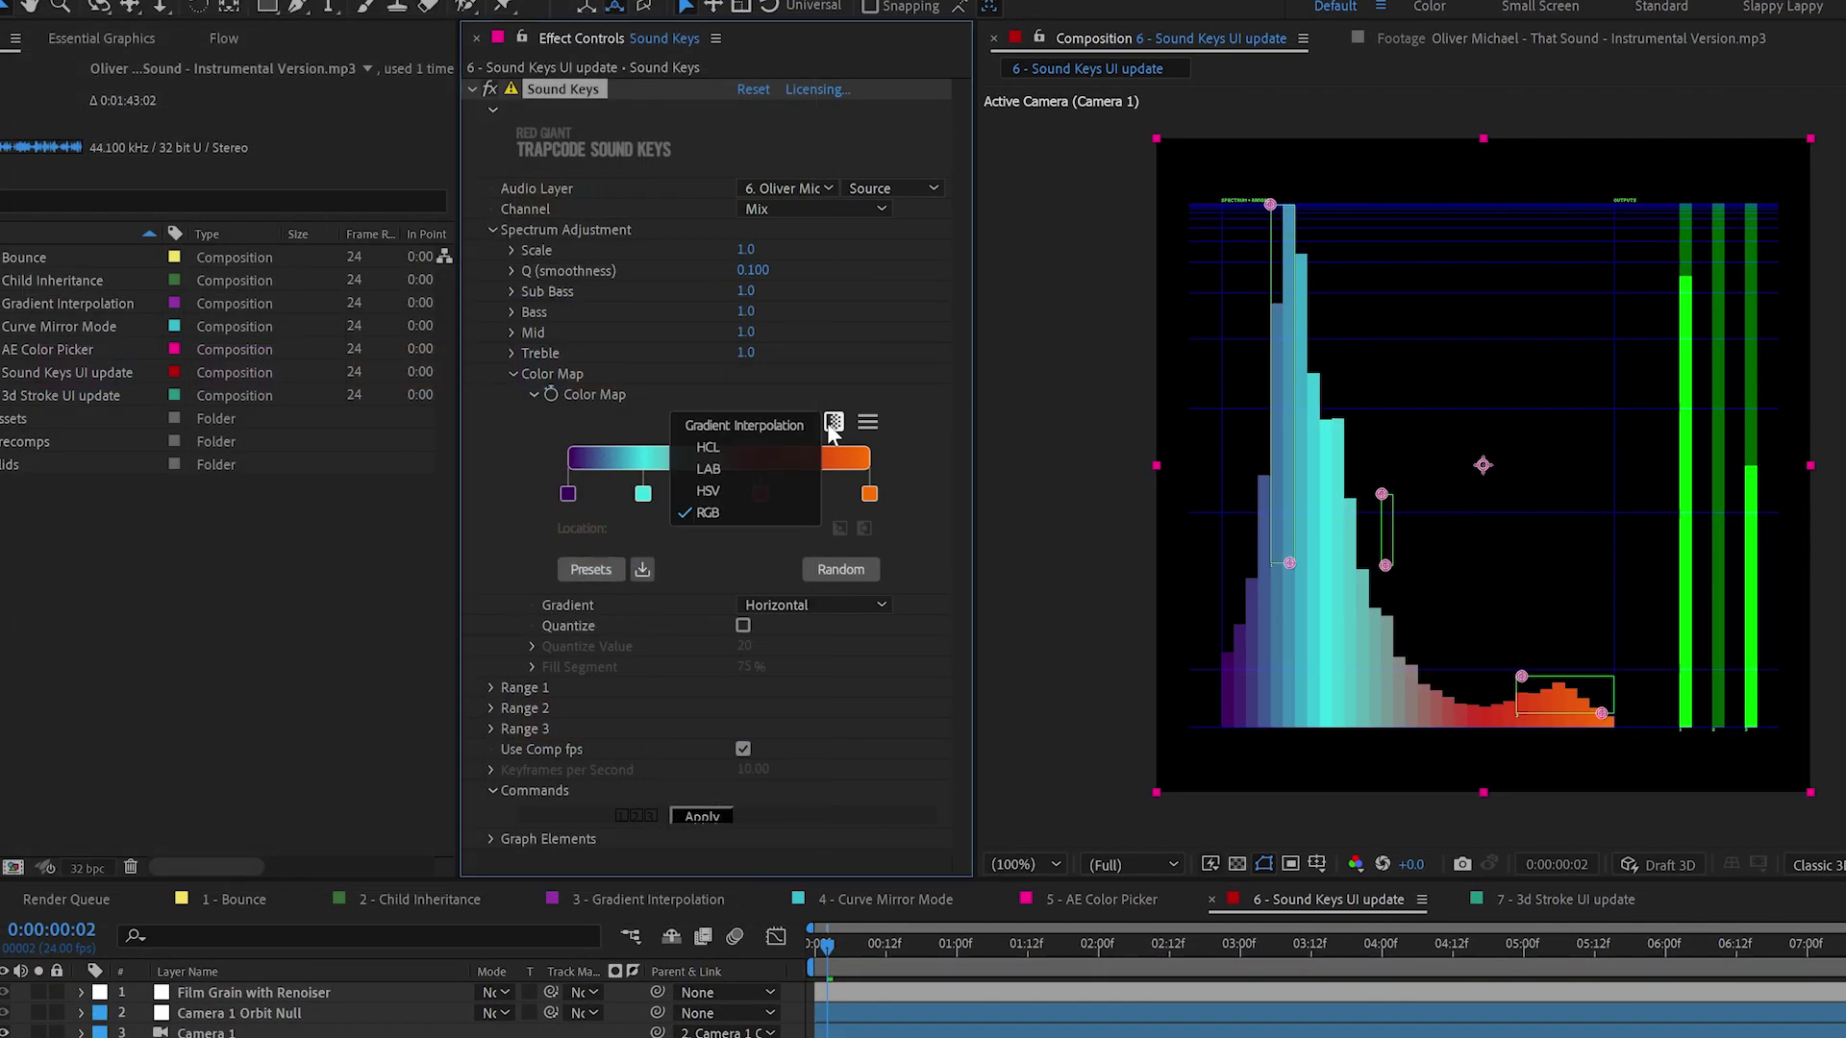
click(735, 497)
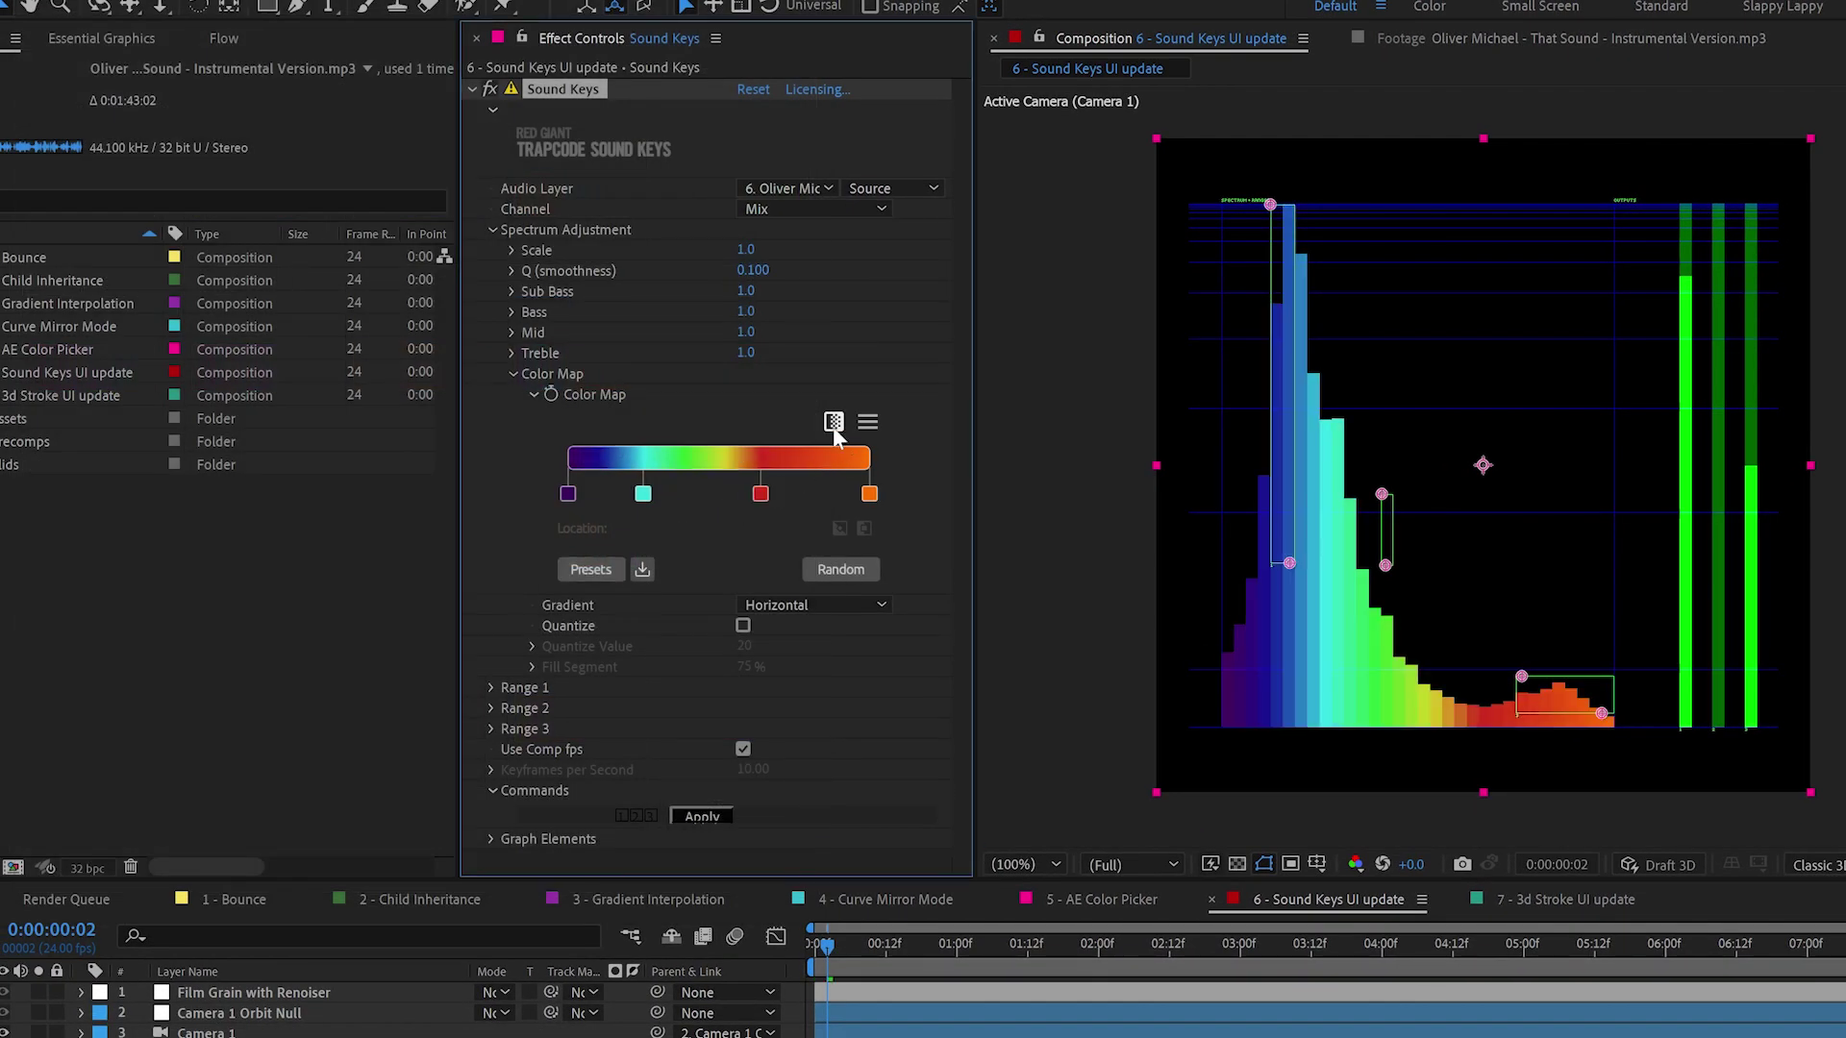
click(832, 423)
click(760, 469)
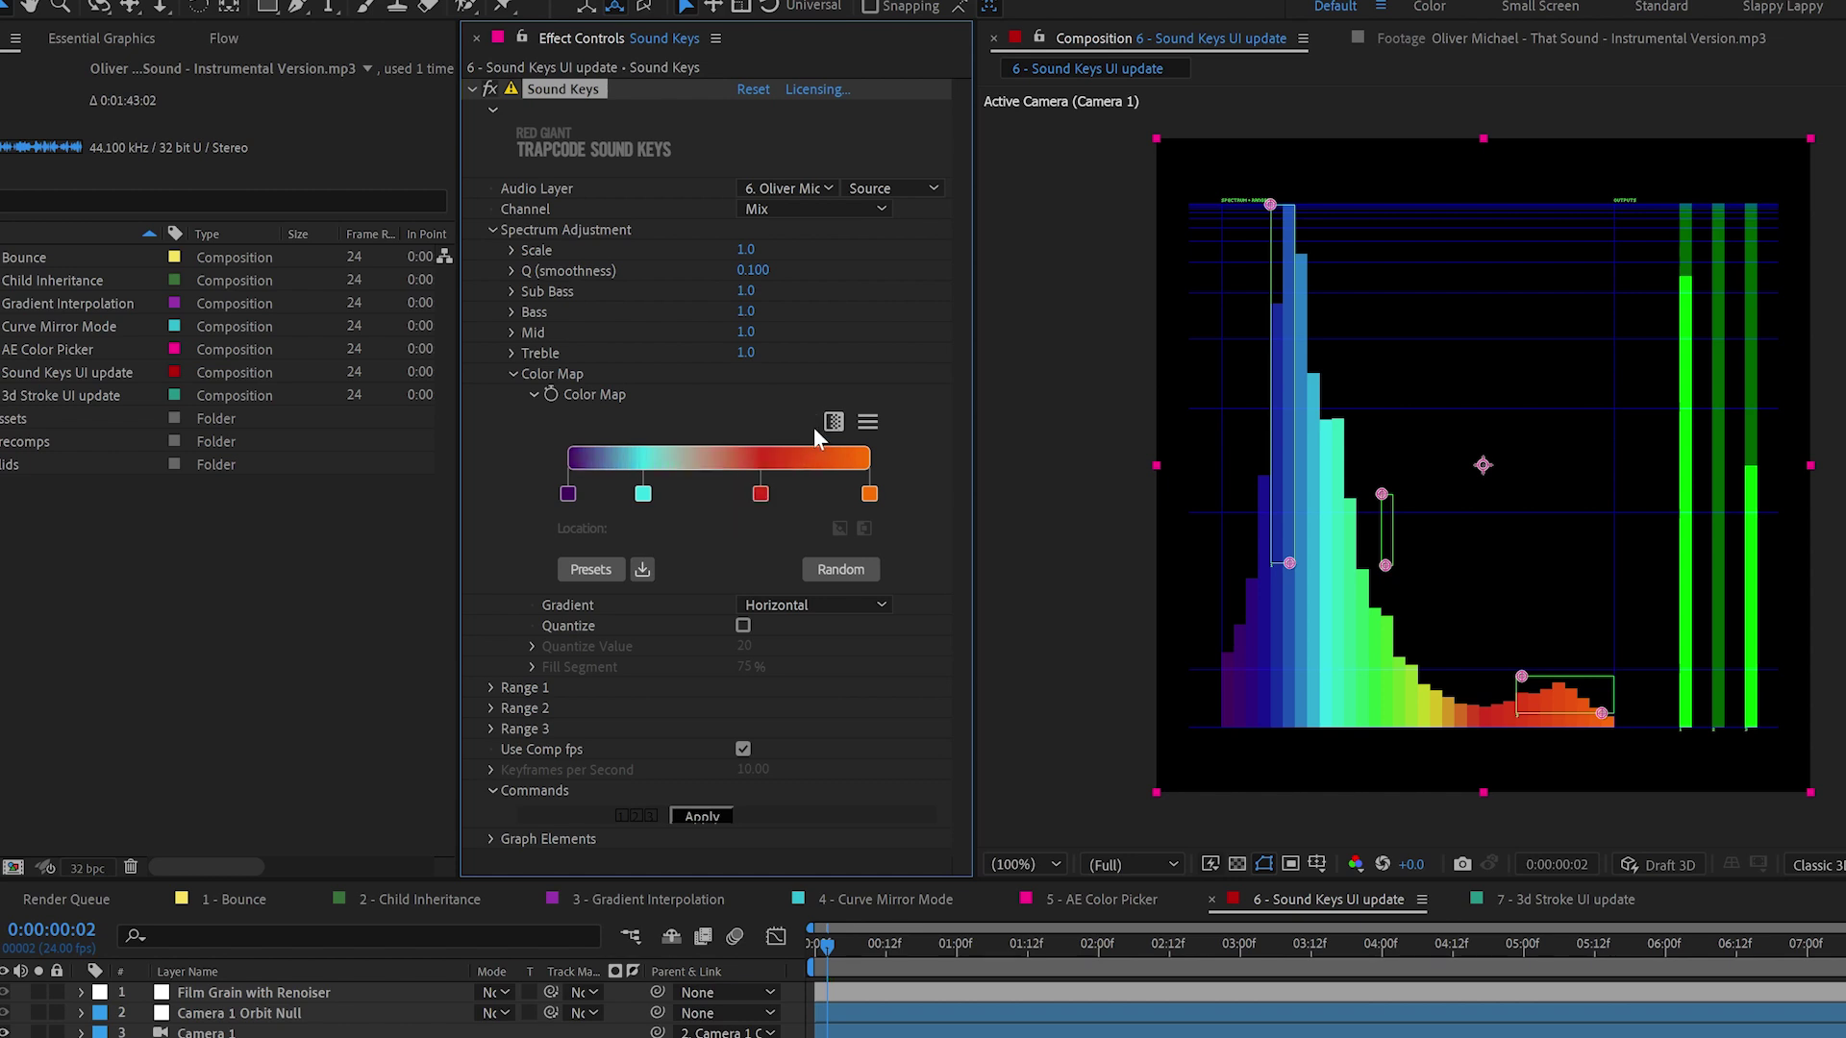
click(815, 425)
click(752, 490)
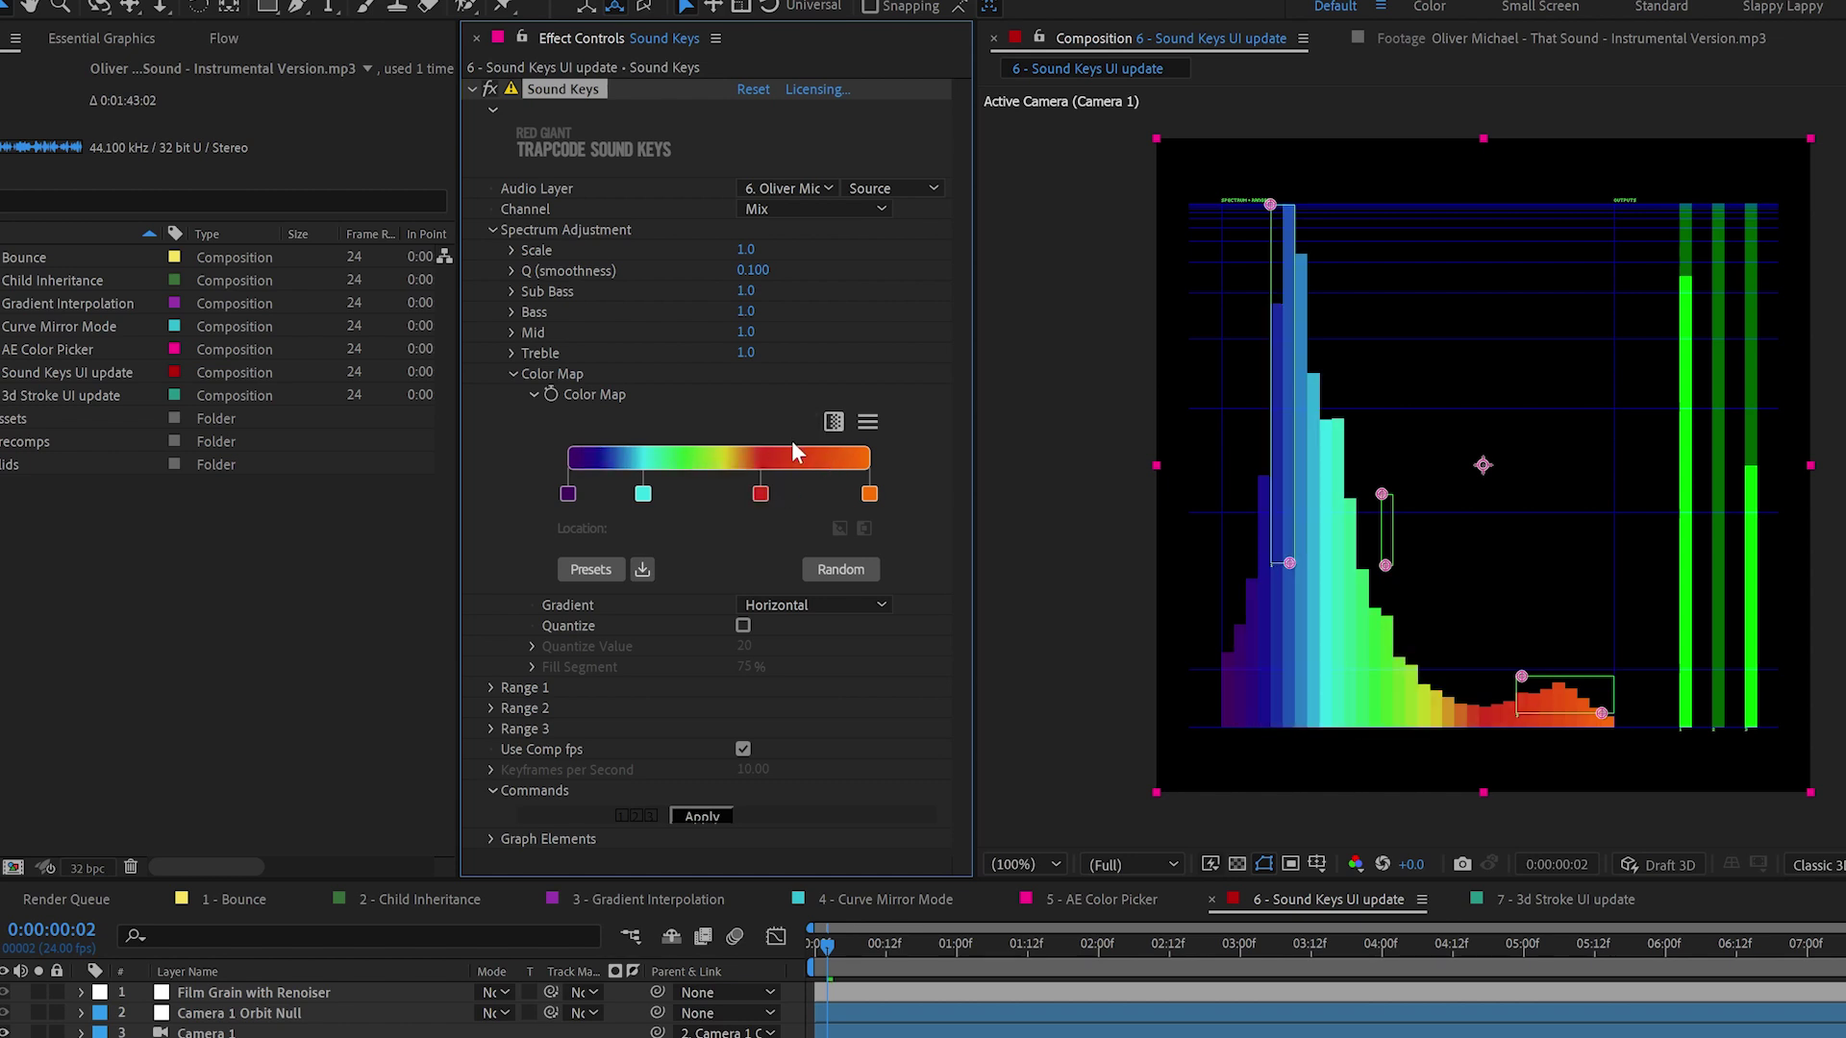
Make all colour stops hard steps, flip and distribute them, and move the purple stop to 78%
click(865, 423)
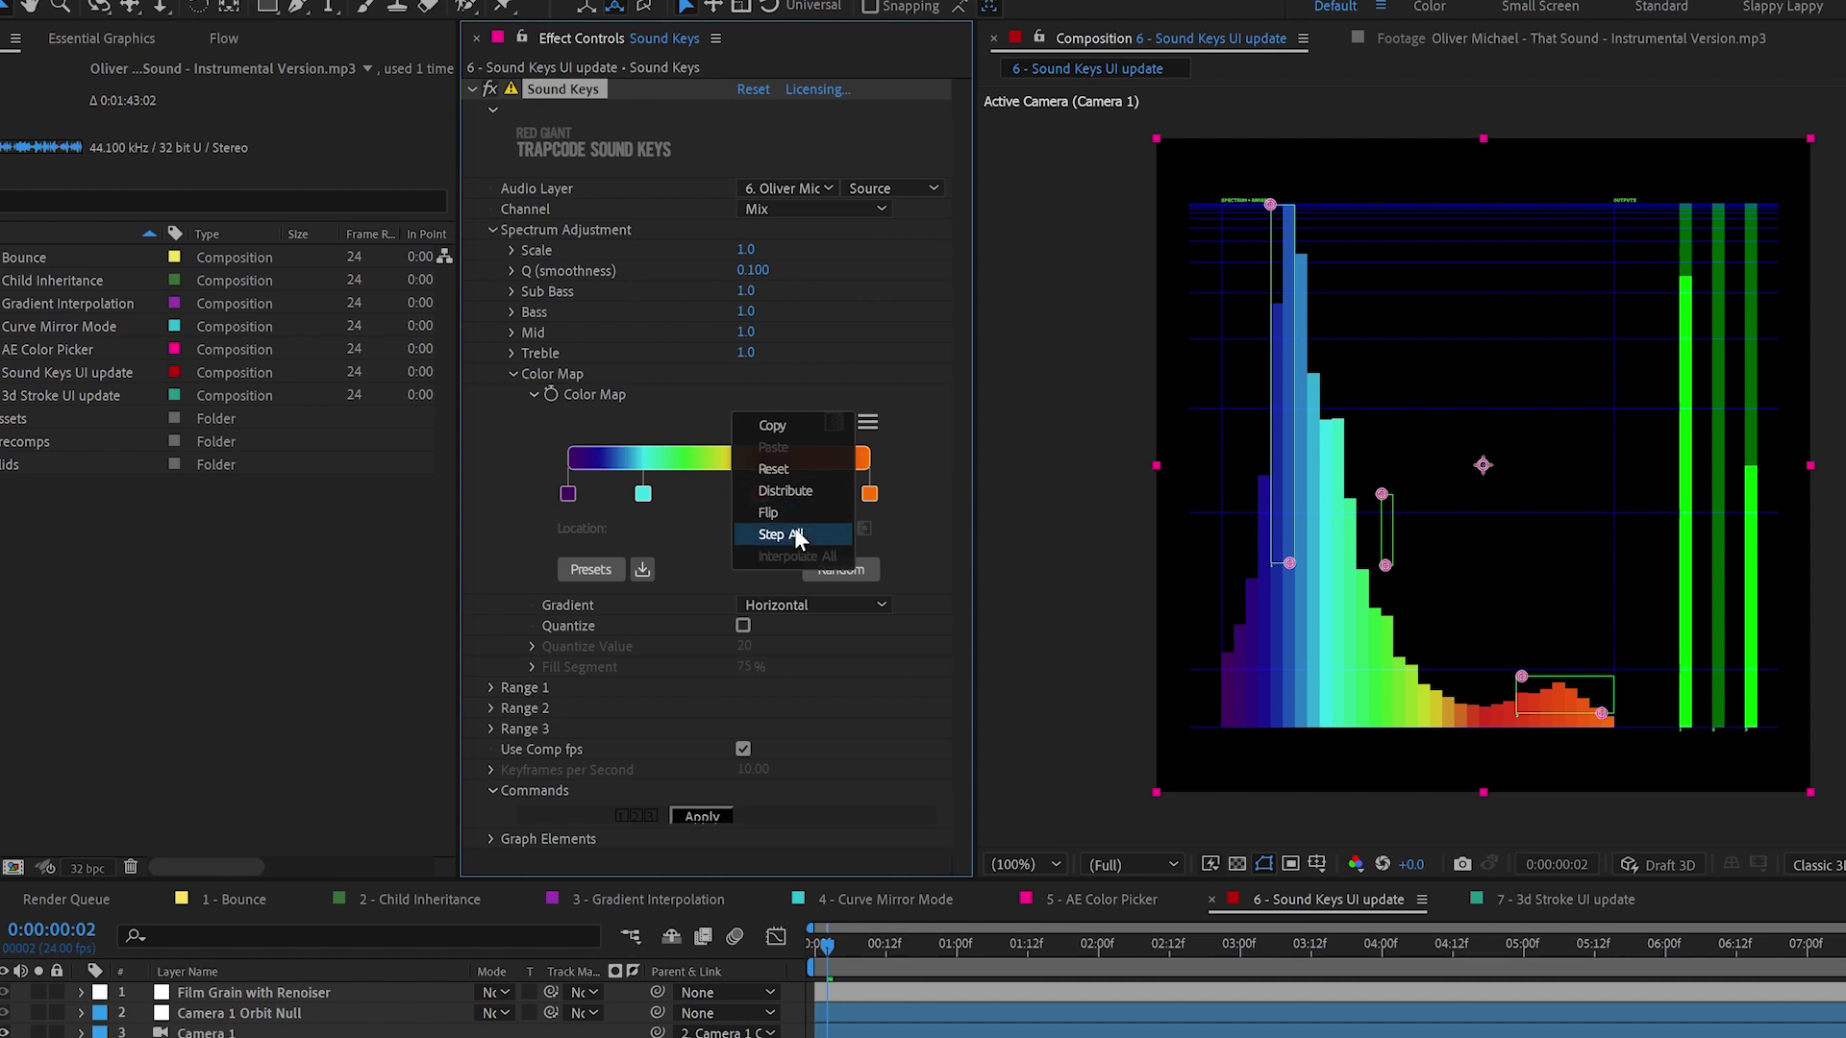
click(794, 533)
click(867, 421)
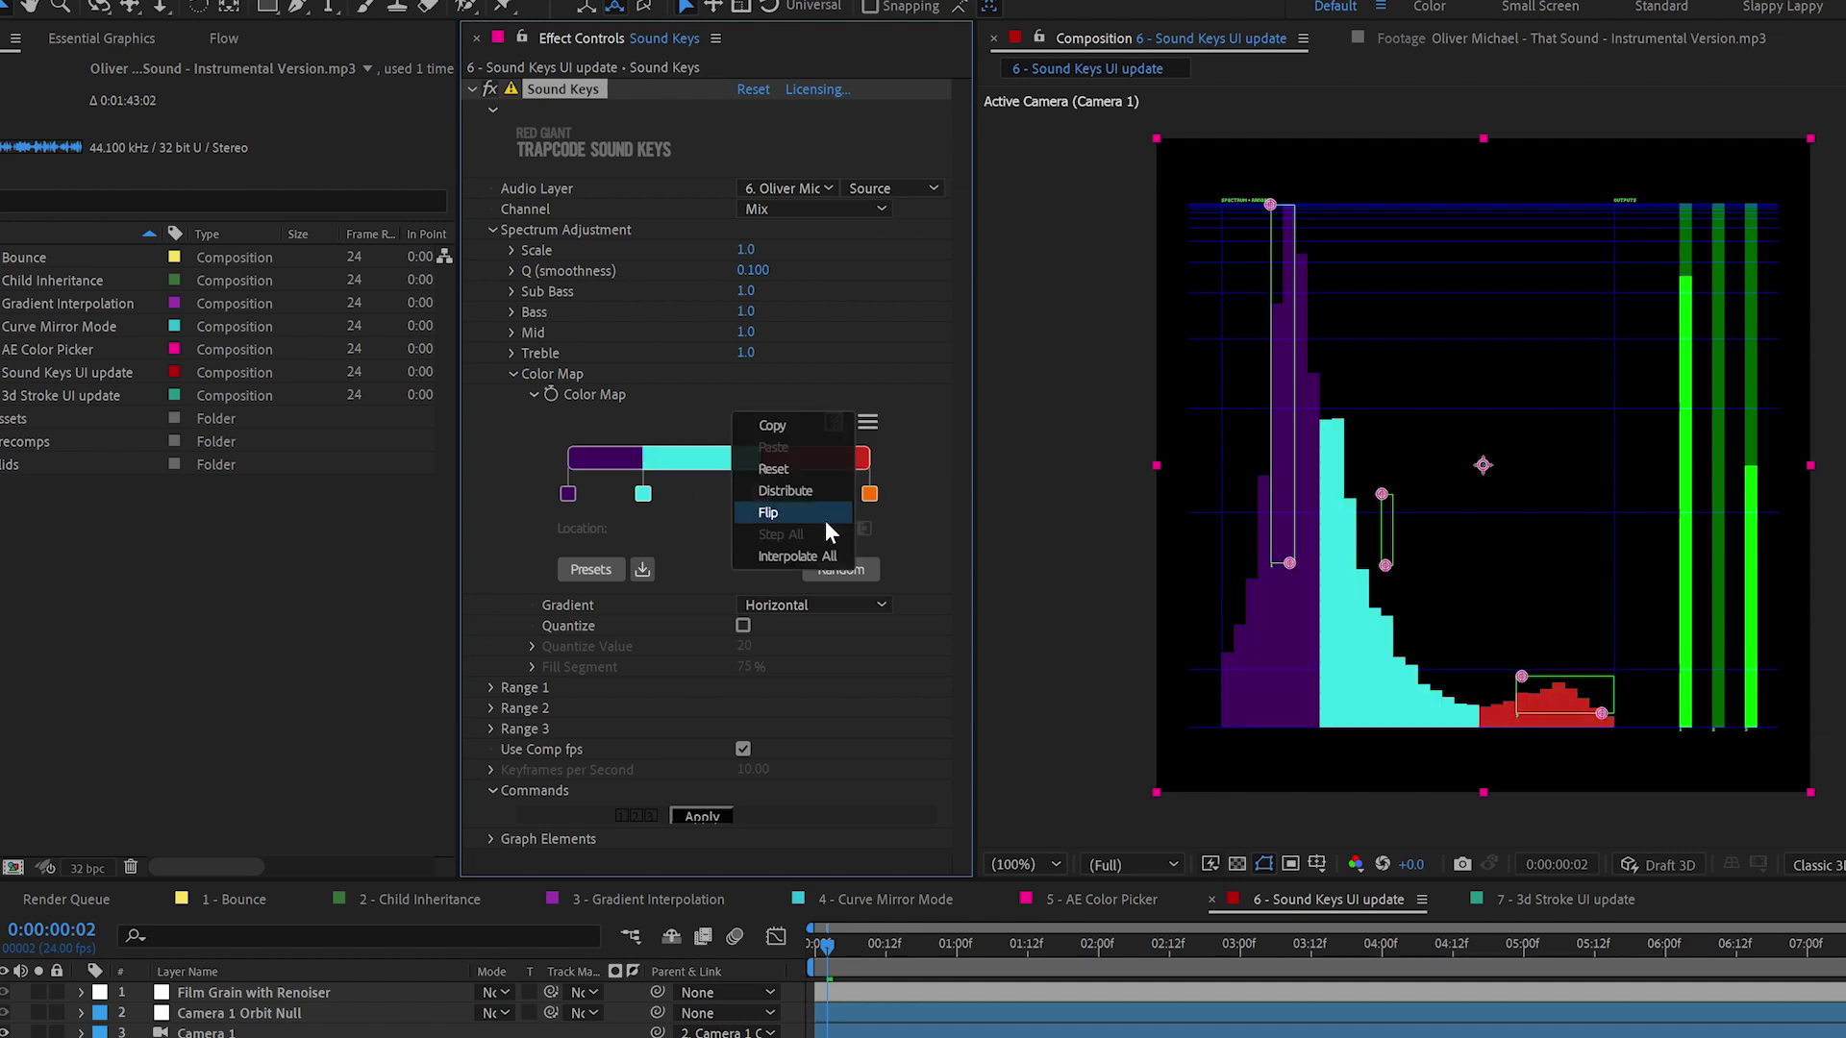
click(825, 516)
click(868, 420)
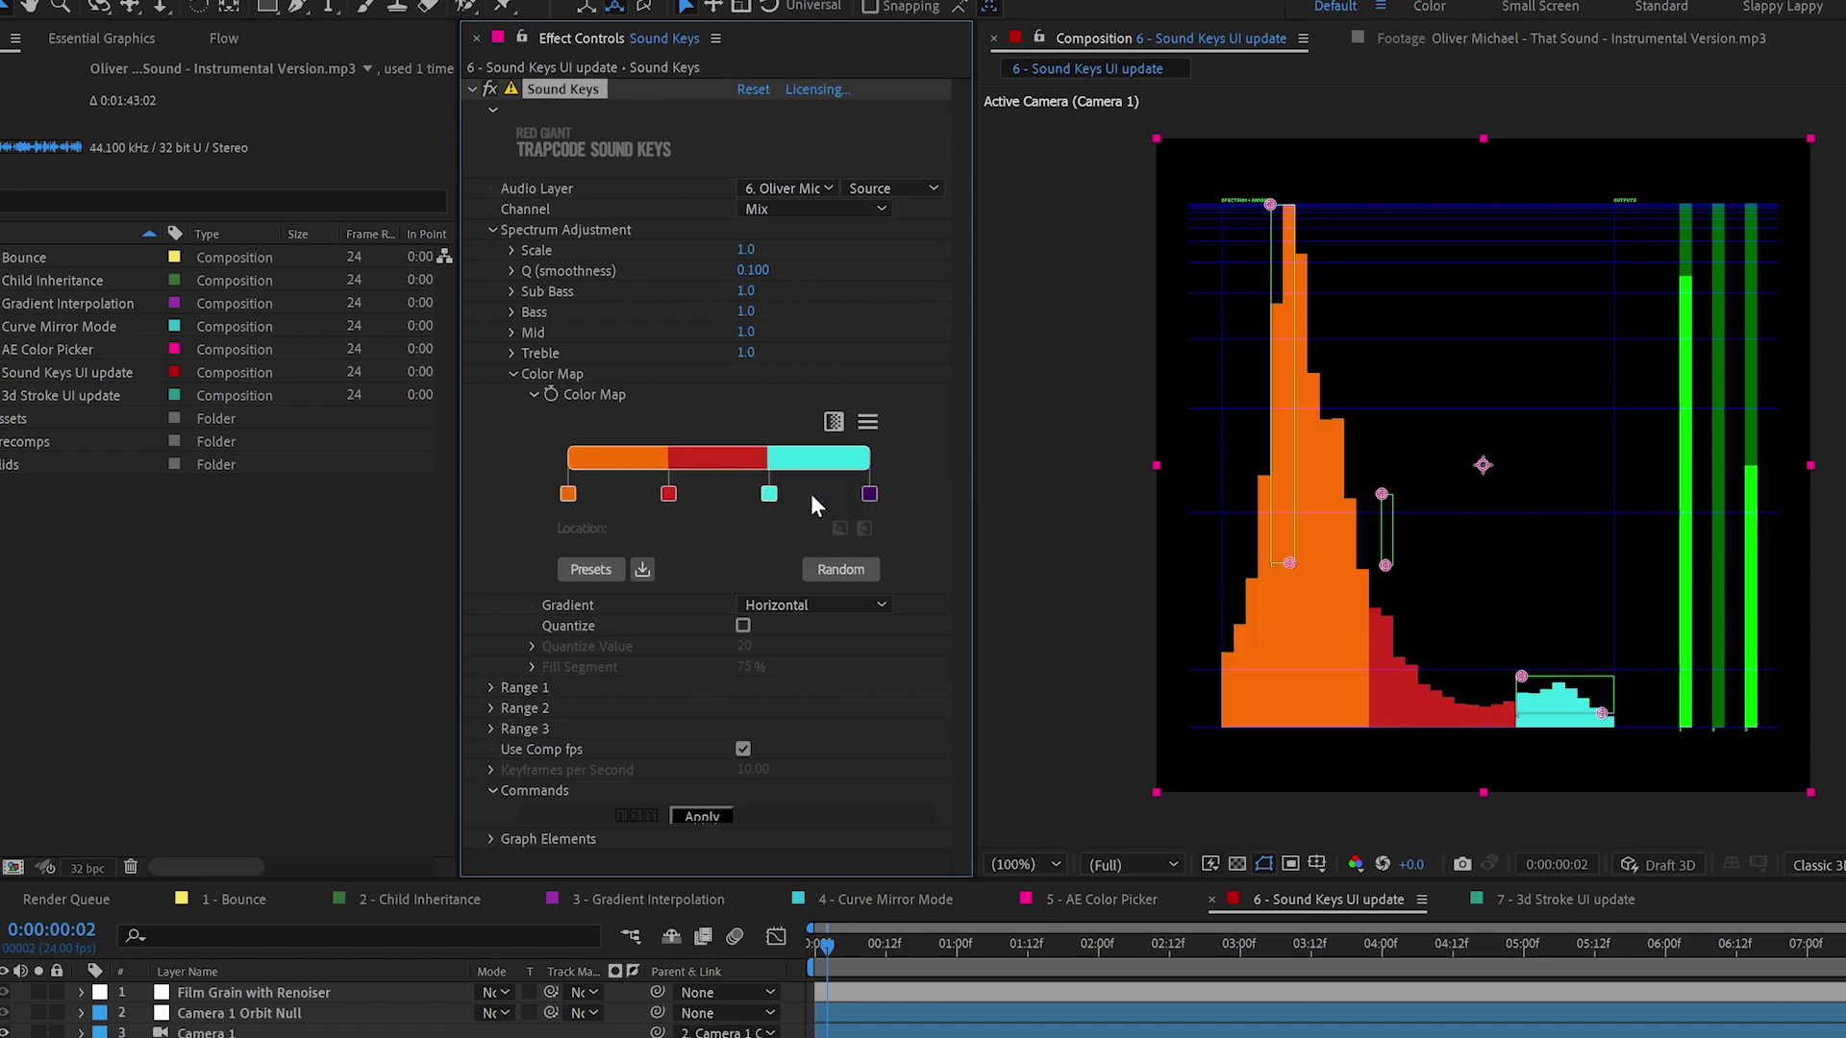
click(810, 493)
drag(861, 494, 803, 500)
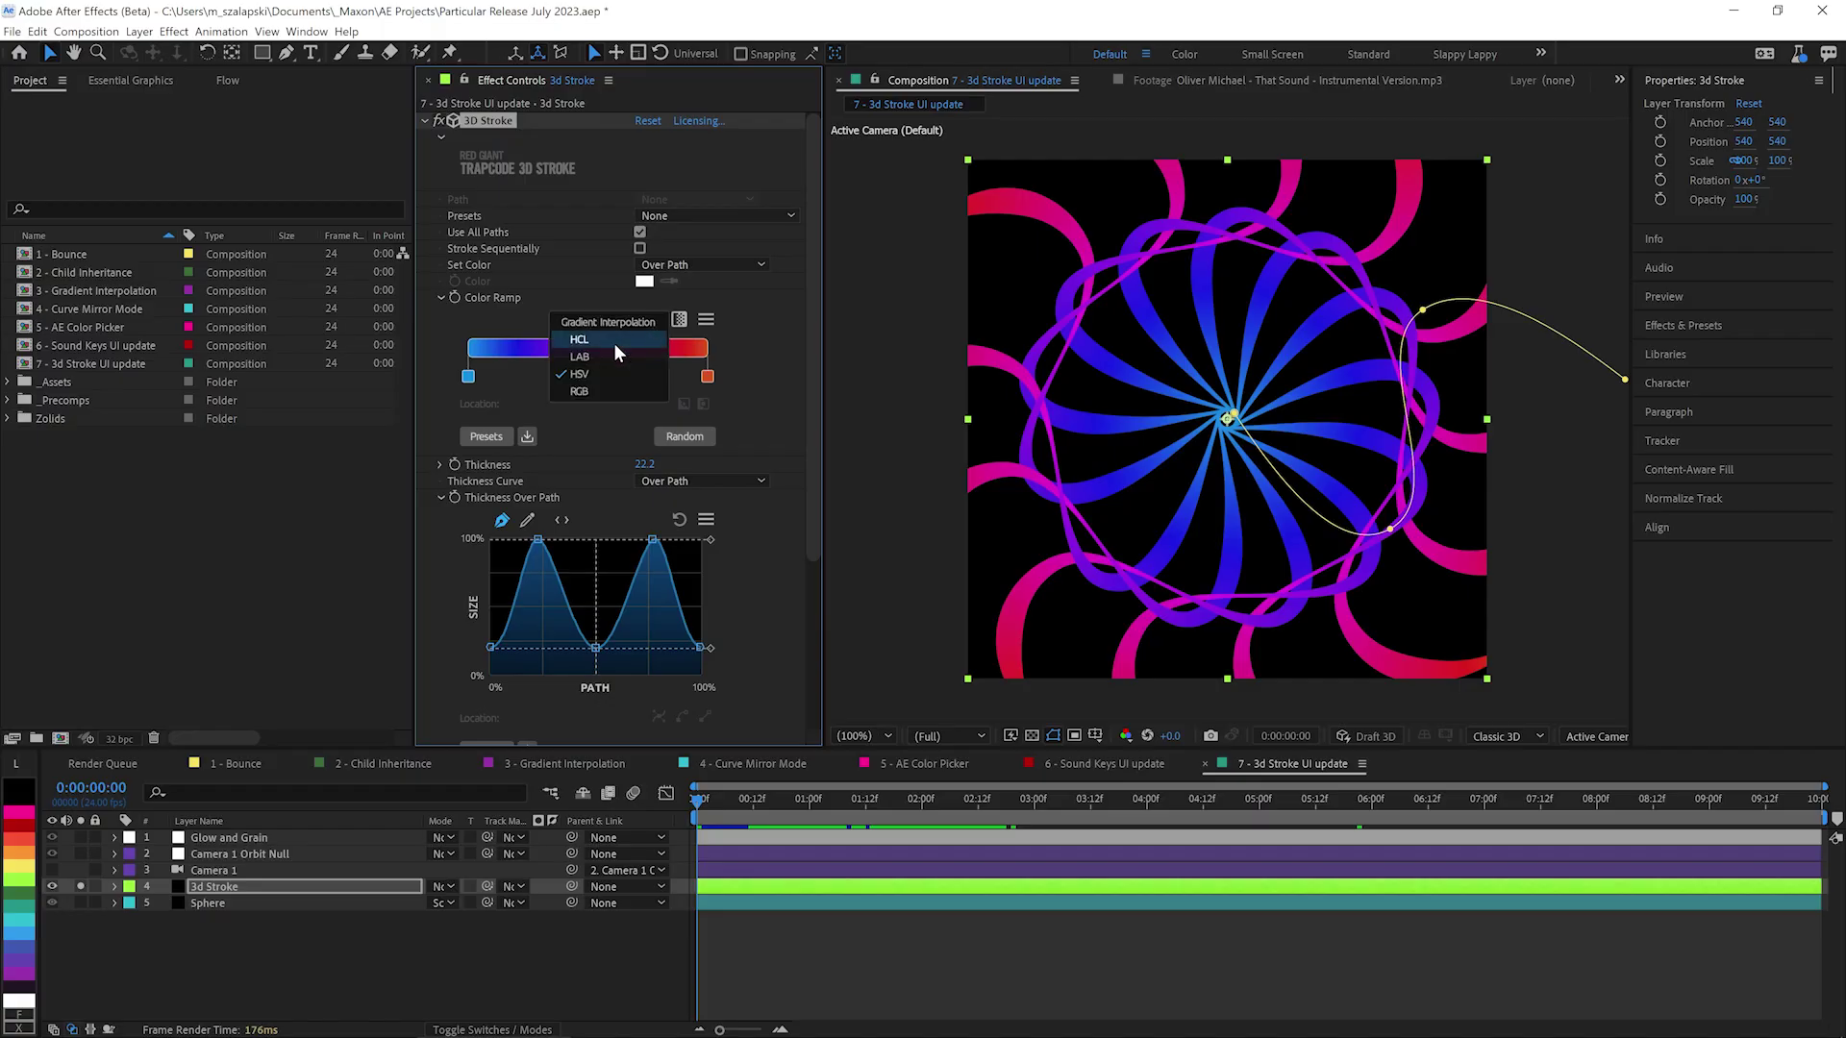
Try RGB interpolation on the Color Ramp, restore the original blend, and close the presets without applying one
click(600, 389)
click(676, 318)
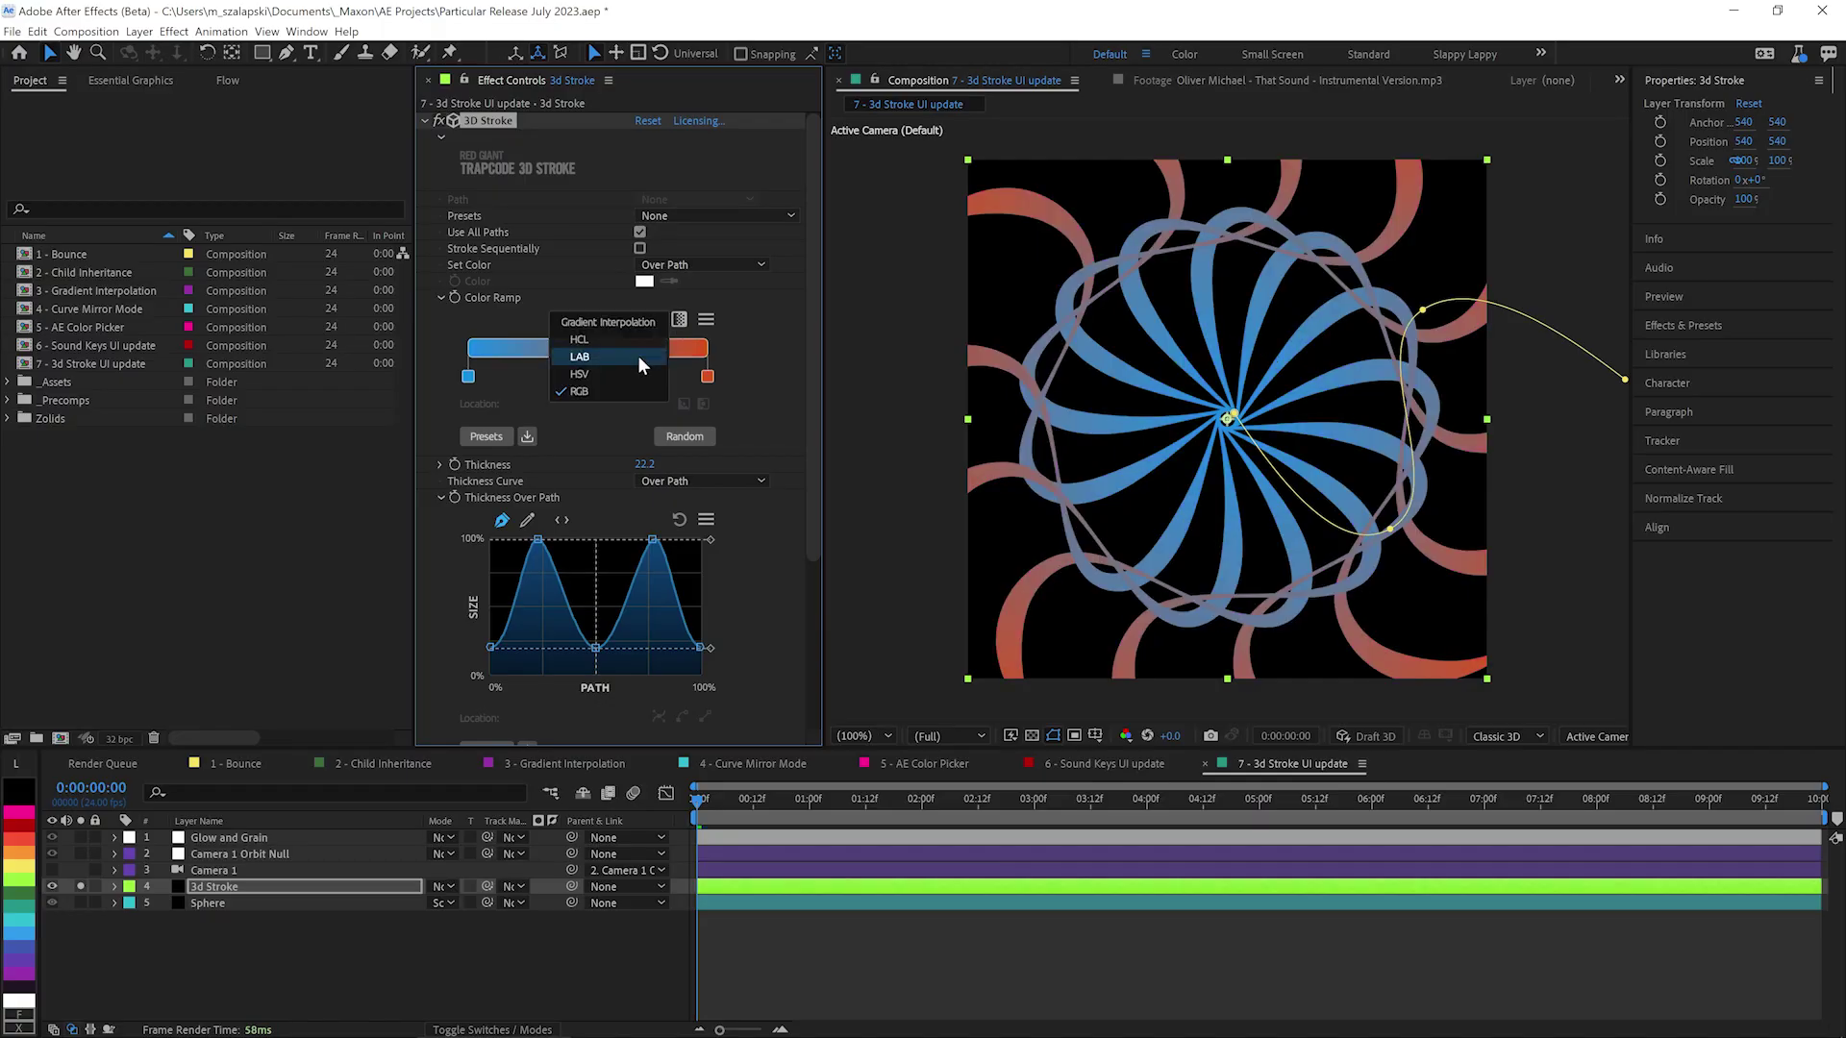
click(619, 373)
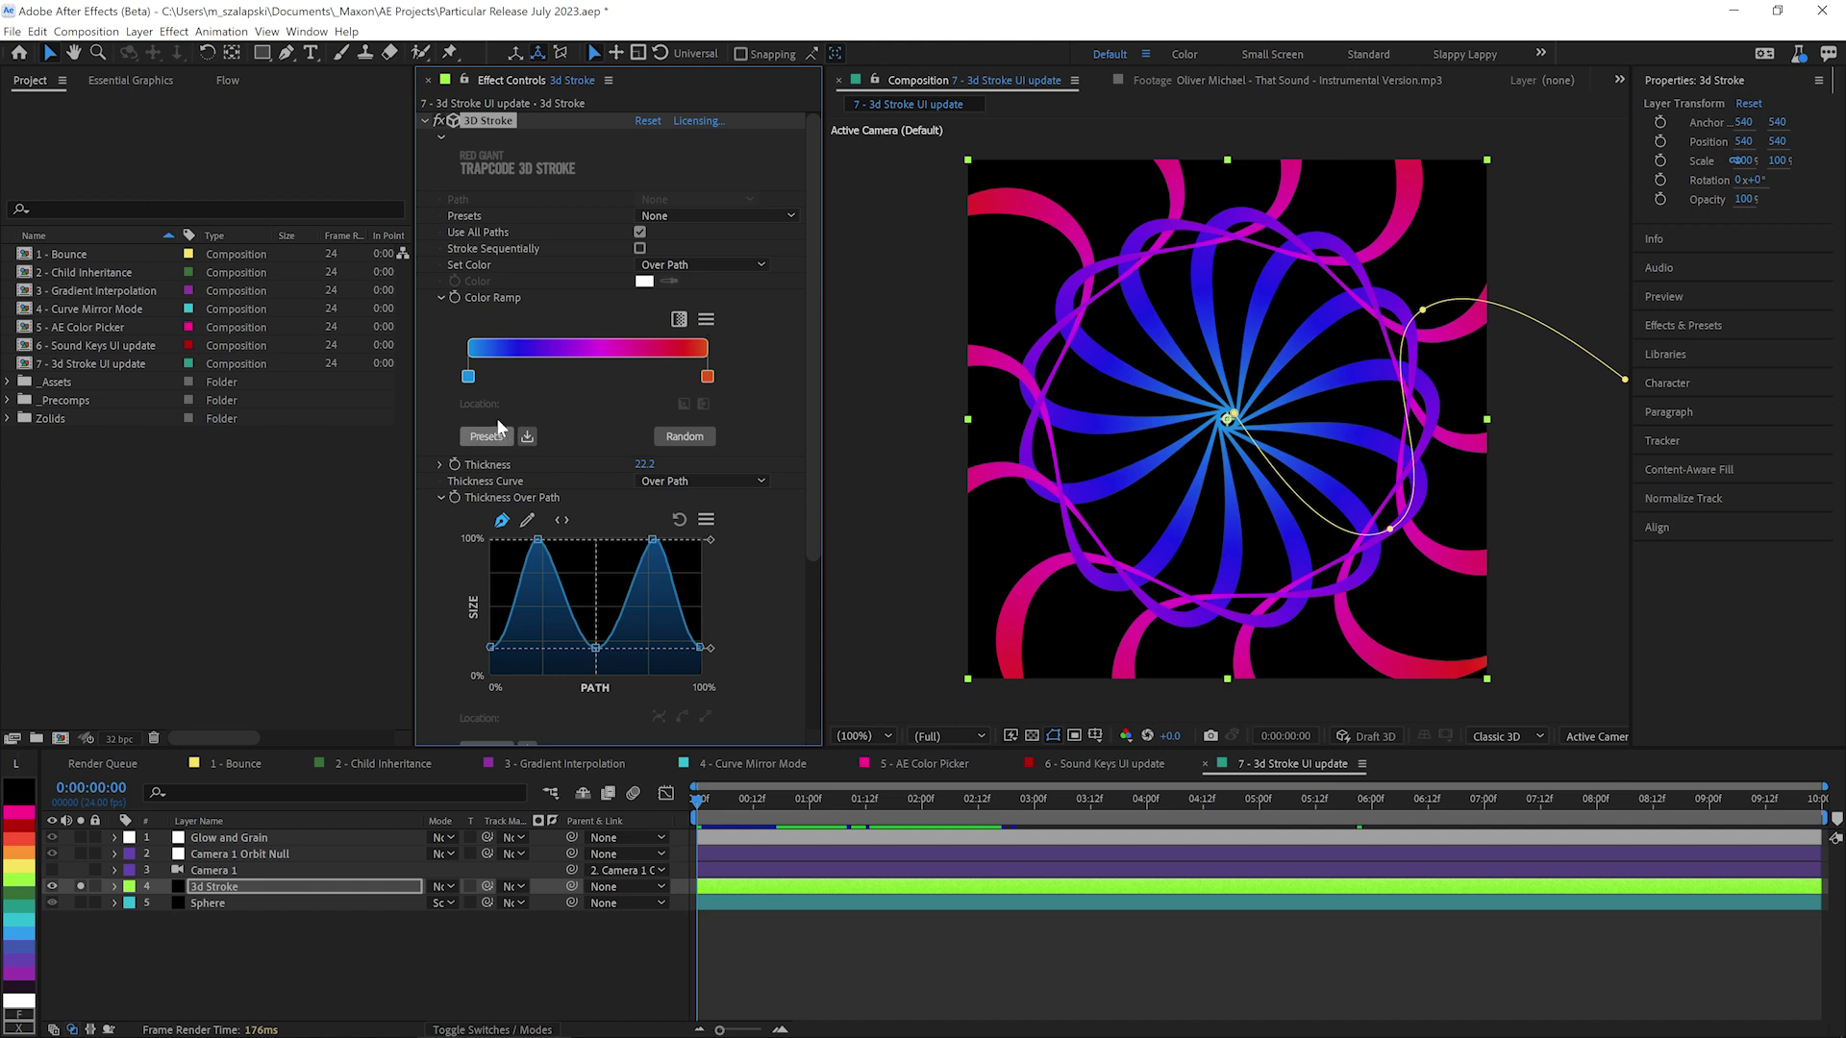
click(490, 436)
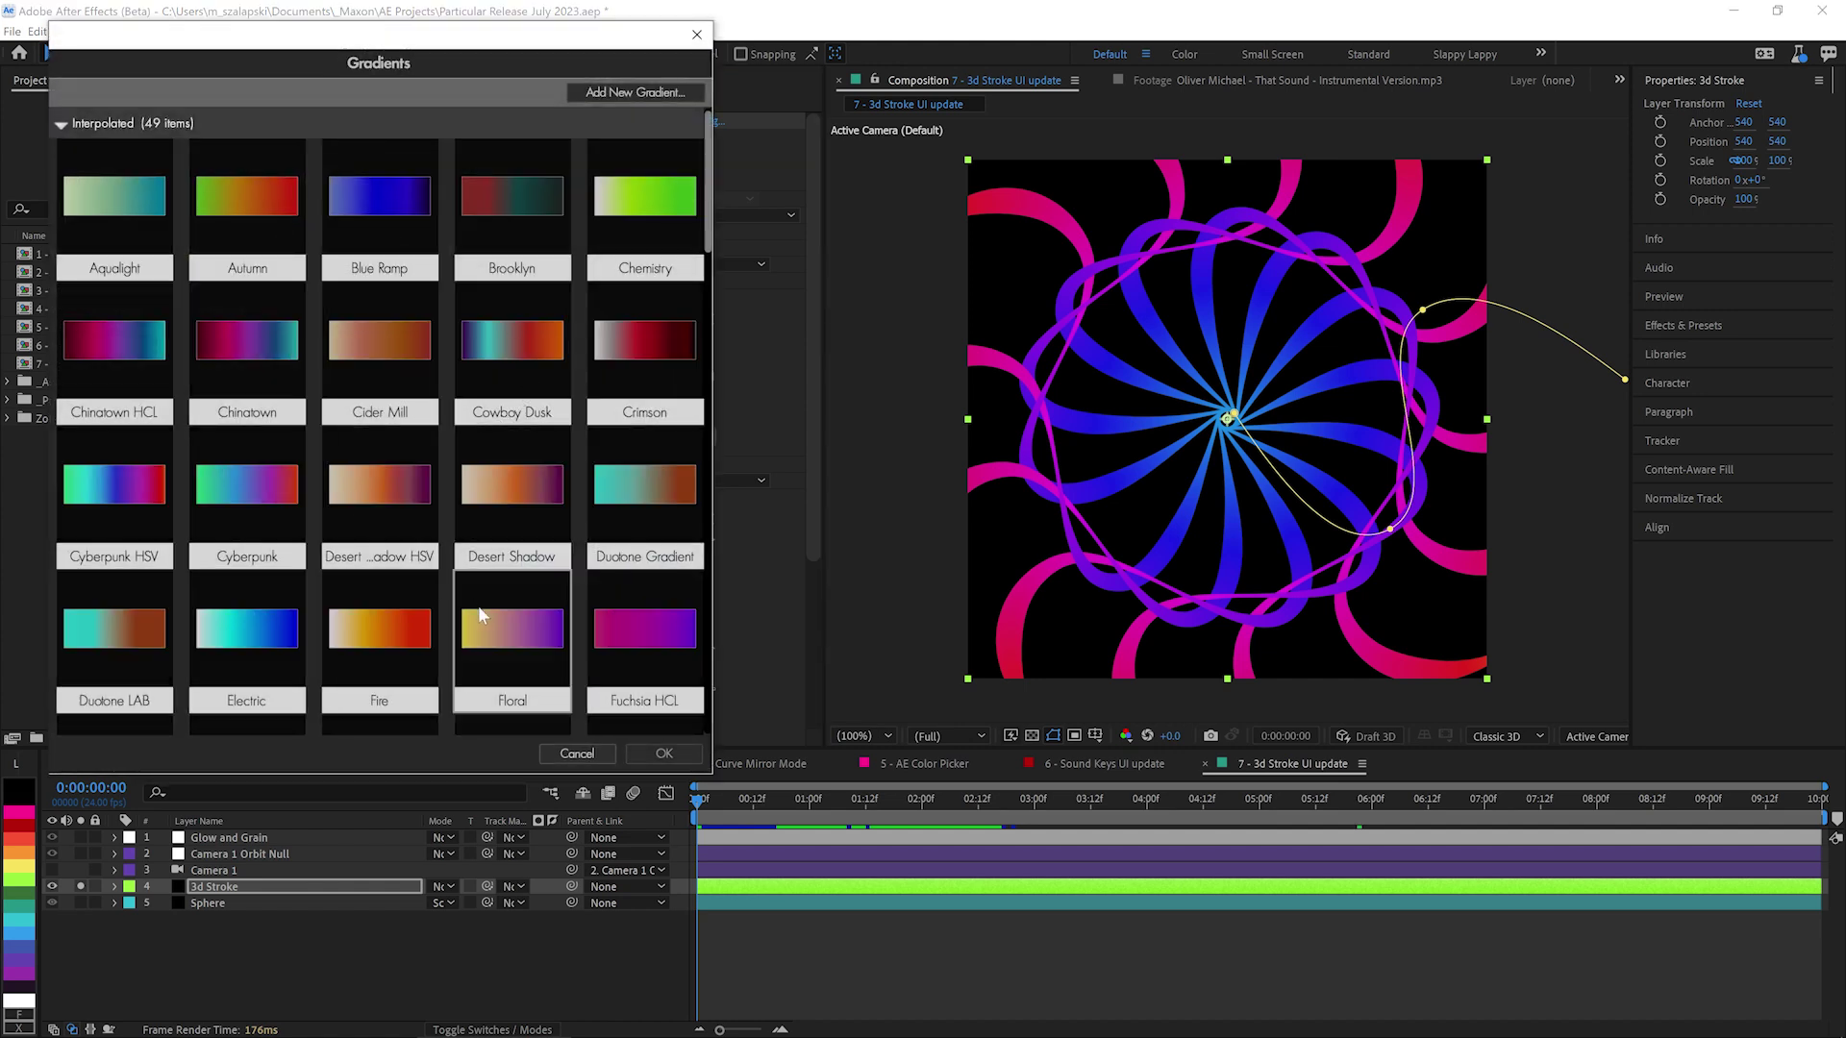
scroll(559, 576, down, 1)
click(577, 754)
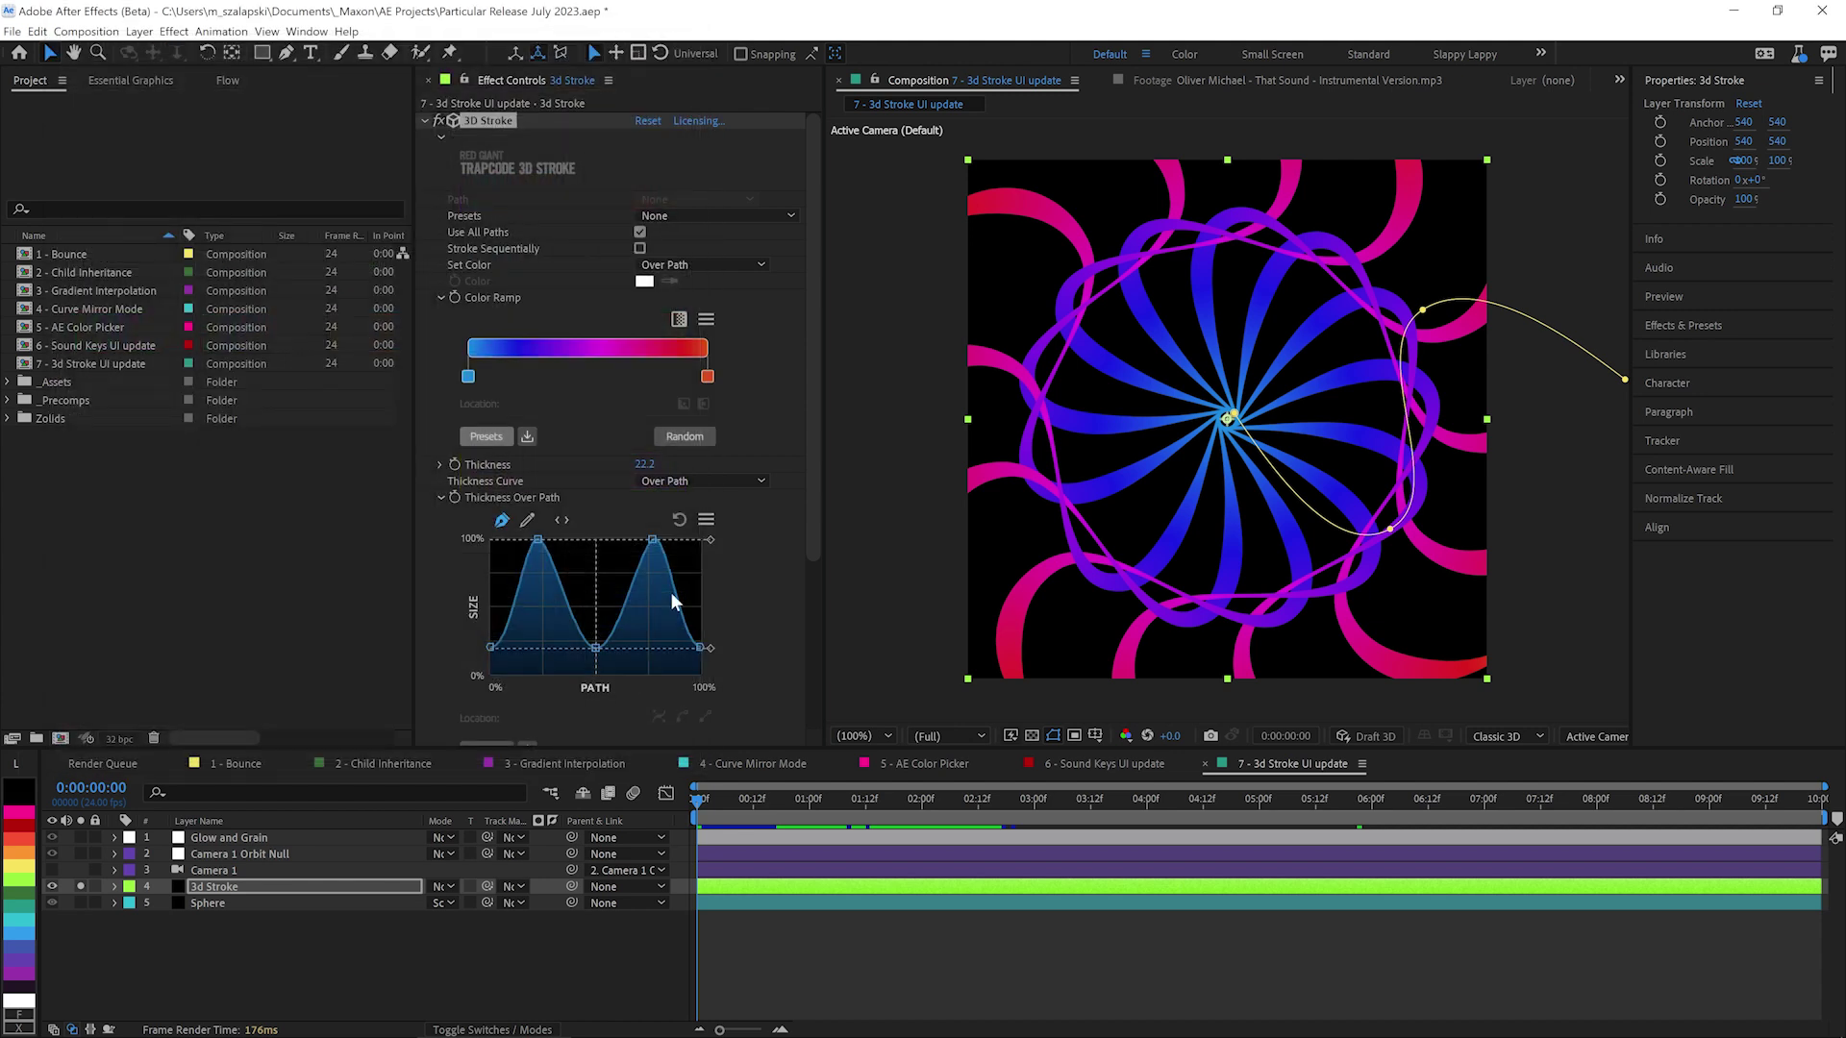
Move the red stop to 48% and add a new blue stop near the ramp's end
drag(708, 377, 583, 380)
click(700, 375)
double_click(699, 377)
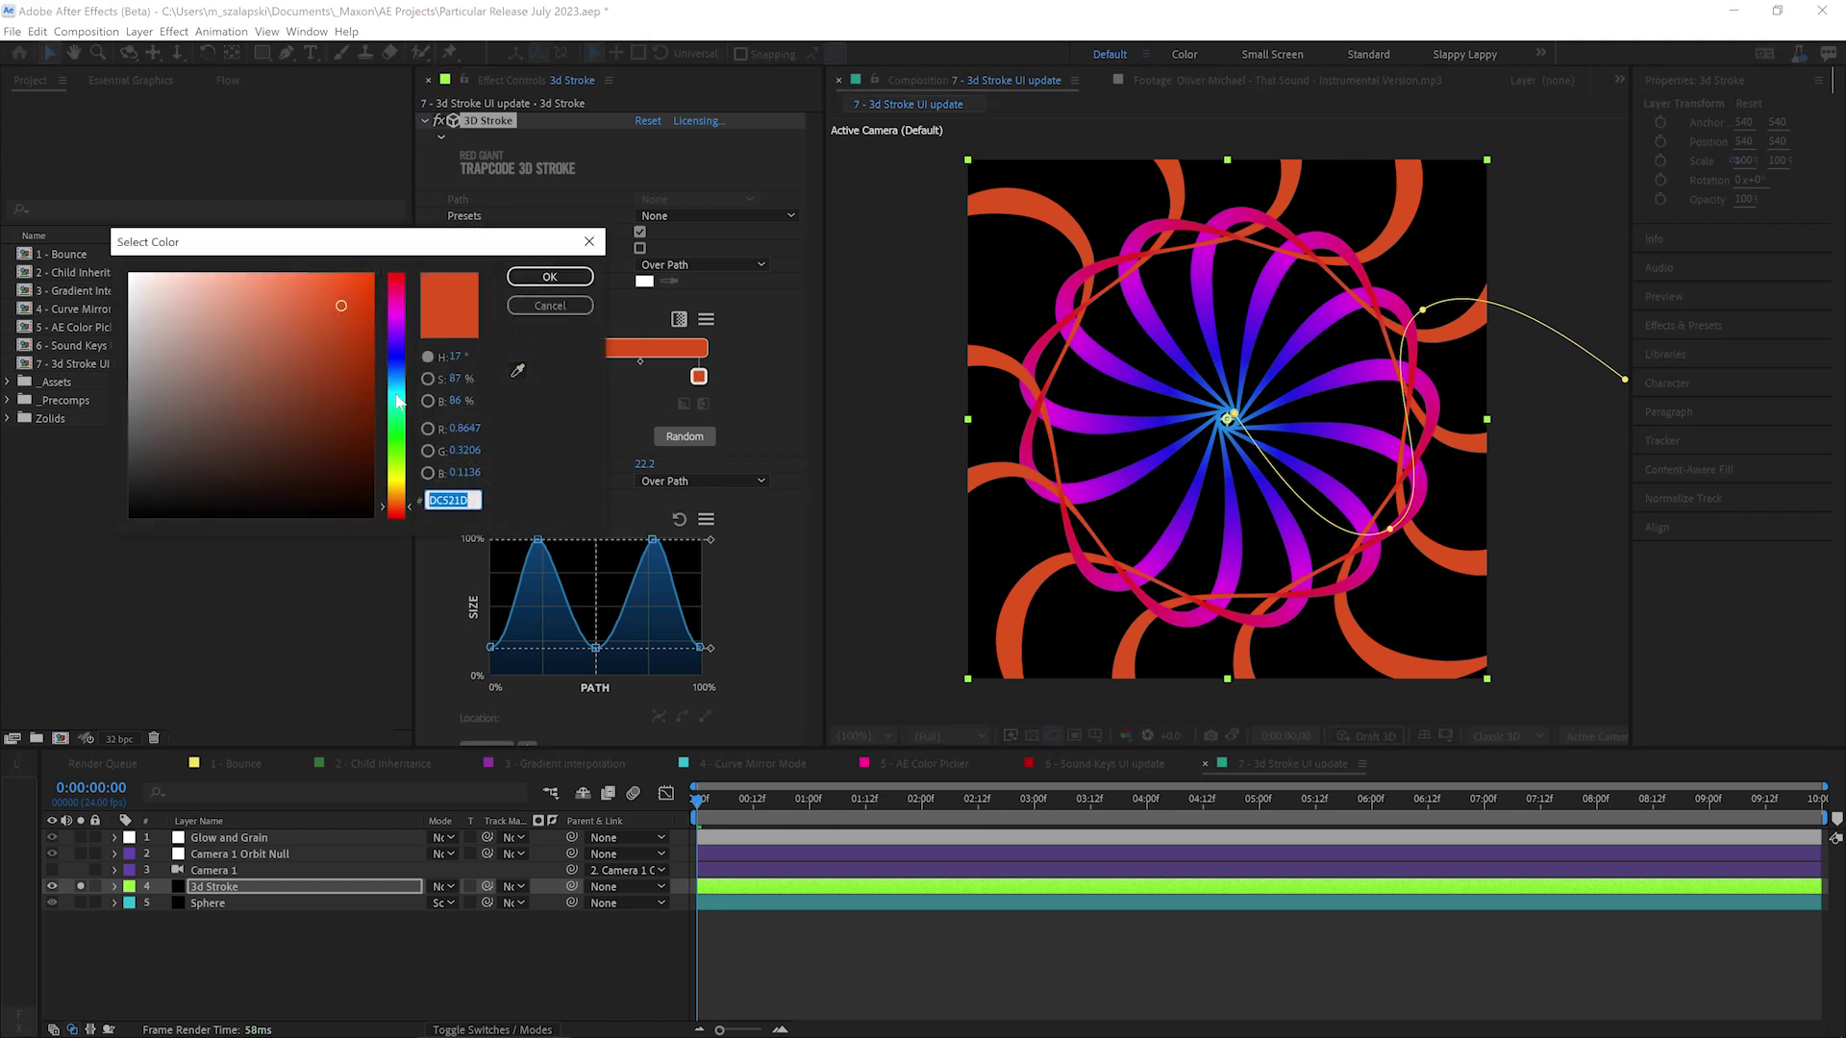
drag(460, 358, 476, 363)
click(544, 278)
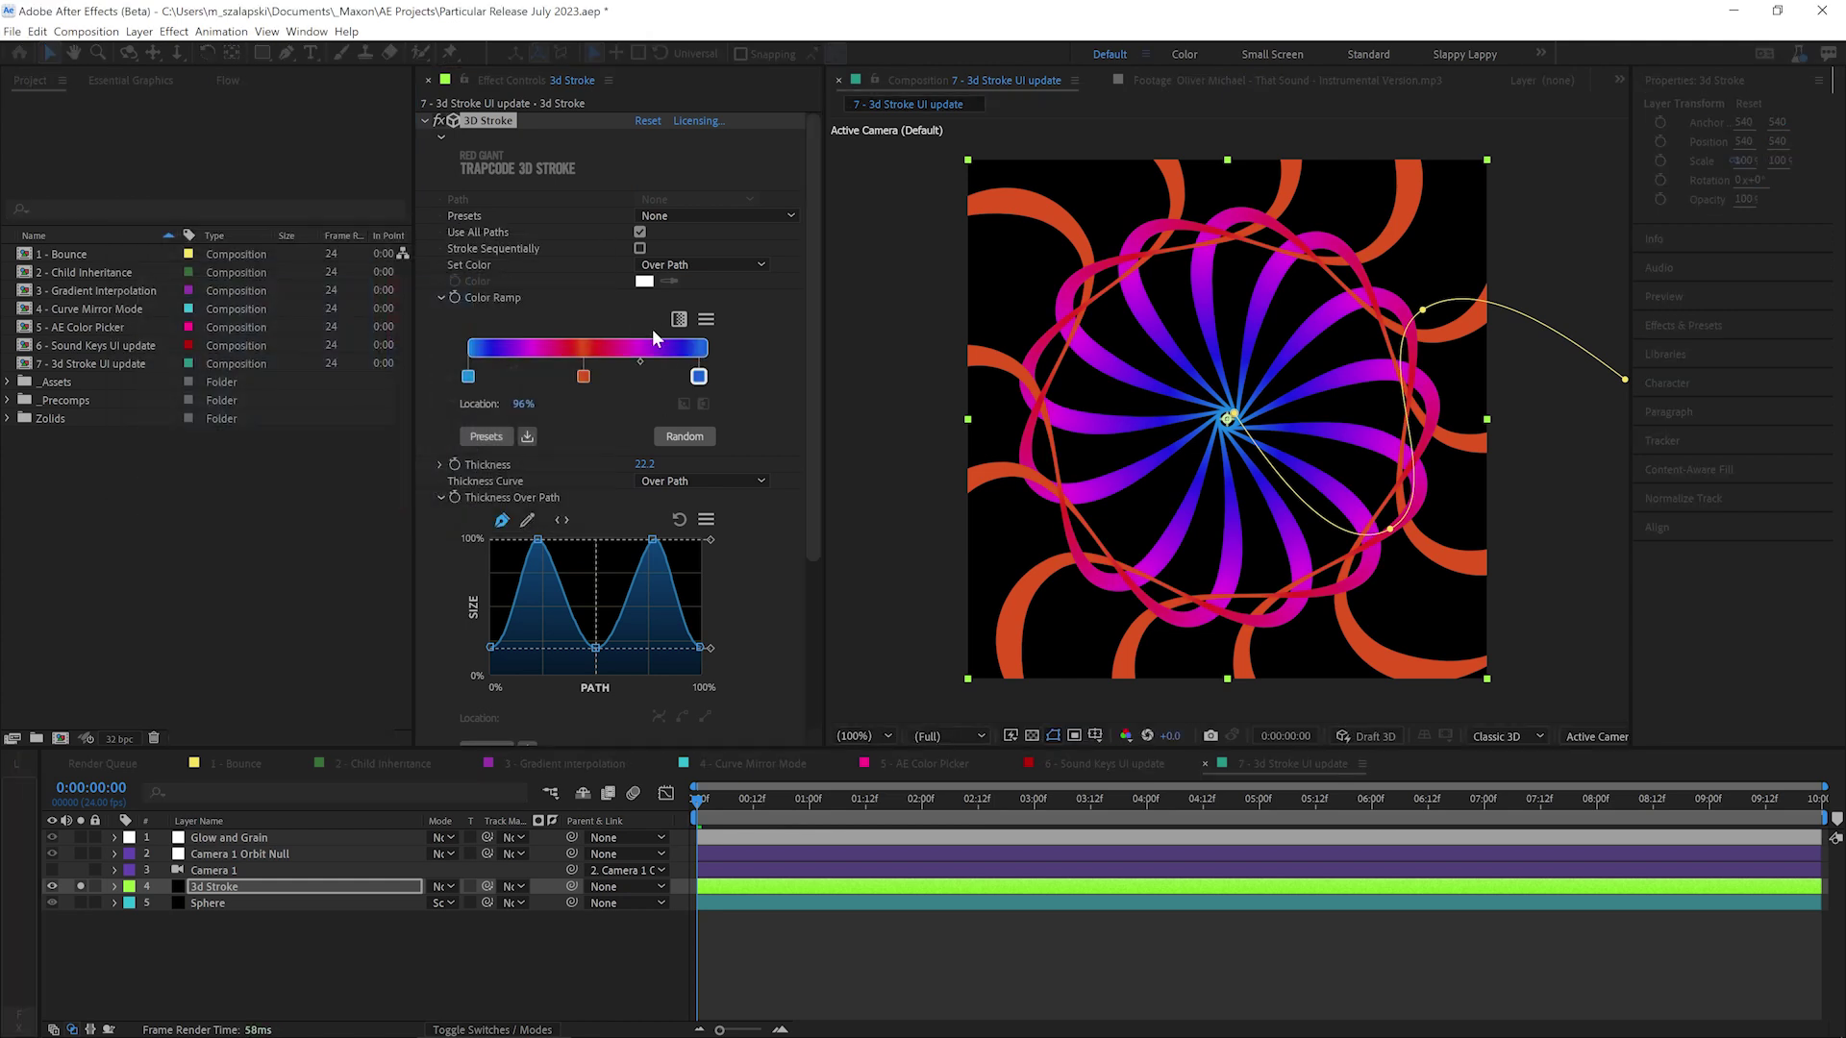
Make the ramp colours hard steps, move the blue stop to 76%, then undo the changes
click(711, 317)
click(642, 409)
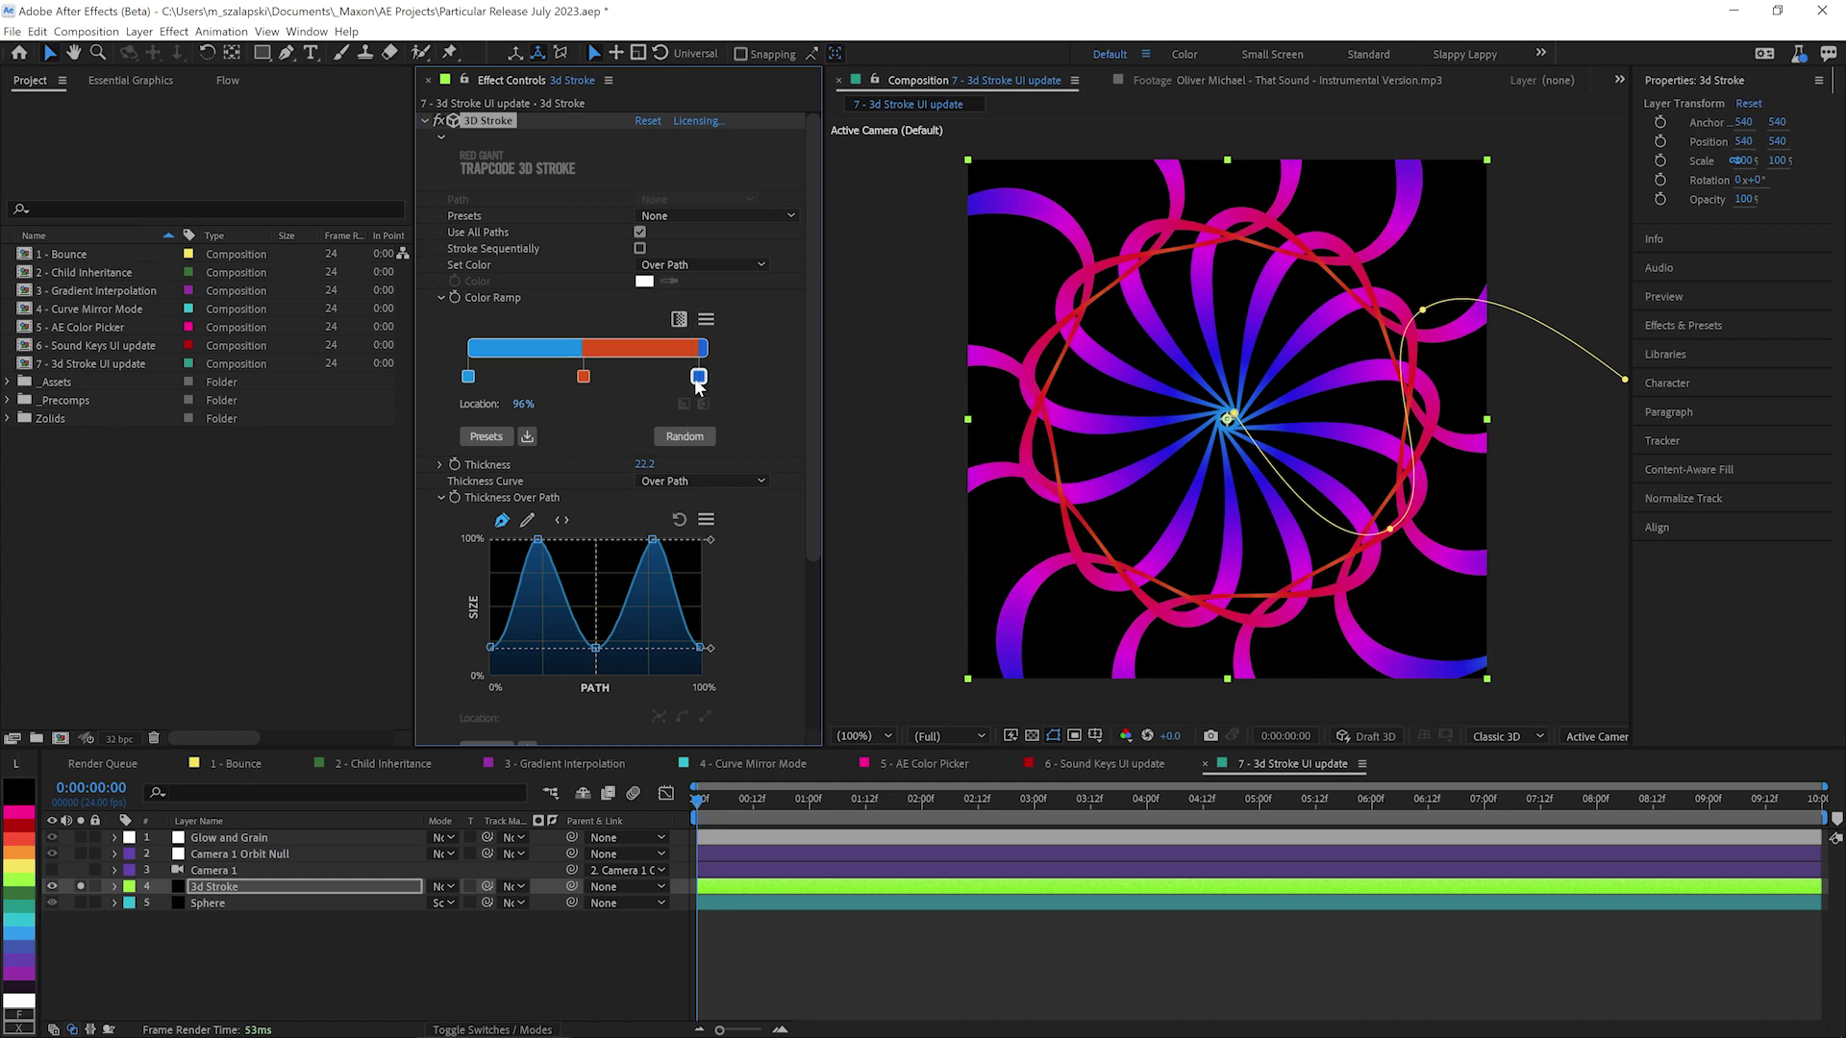
drag(700, 376, 571, 378)
key(ctrl+z)
key(ctrl+z)
key(ctrl+z)
key(ctrl+z)
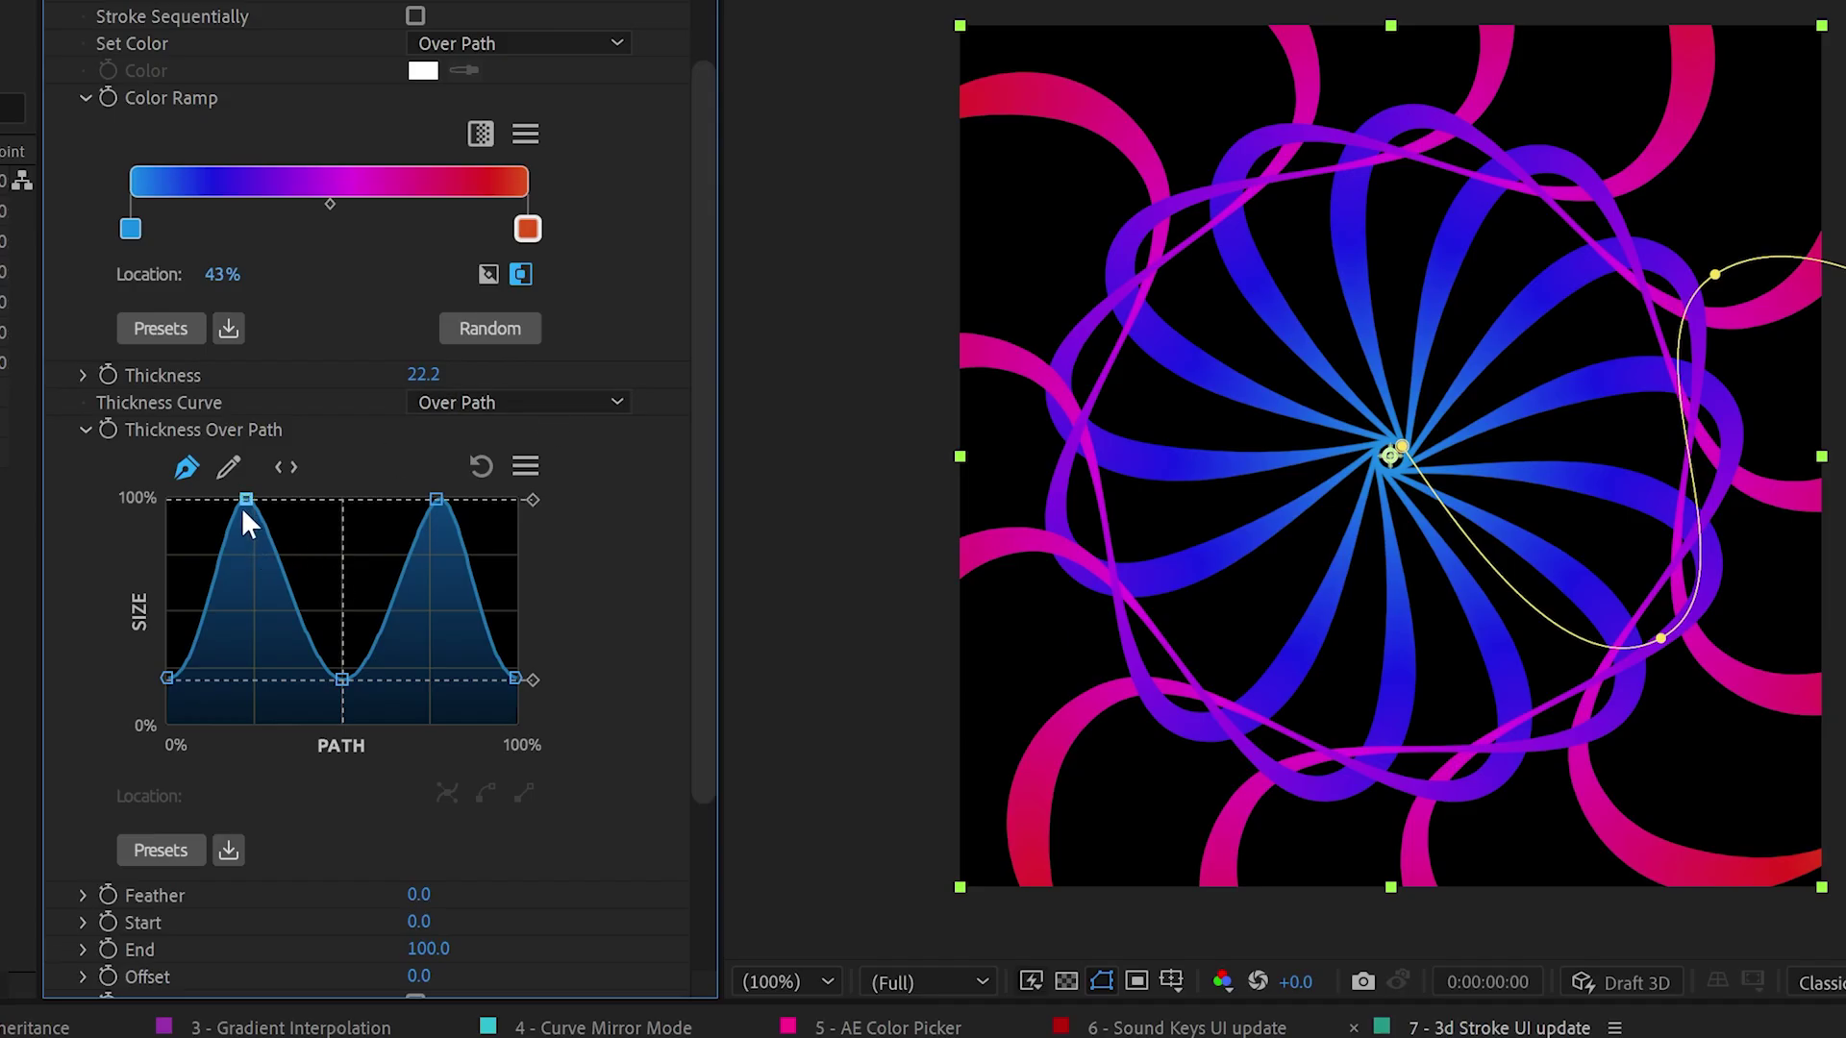
Hand-edit the mirrored Thickness Over Path curve, lowering the peaks and moving one to the path's middle
mouse_move(239, 498)
mouse_down()
mouse_move(238, 638)
mouse_move(233, 577)
mouse_up()
click(526, 466)
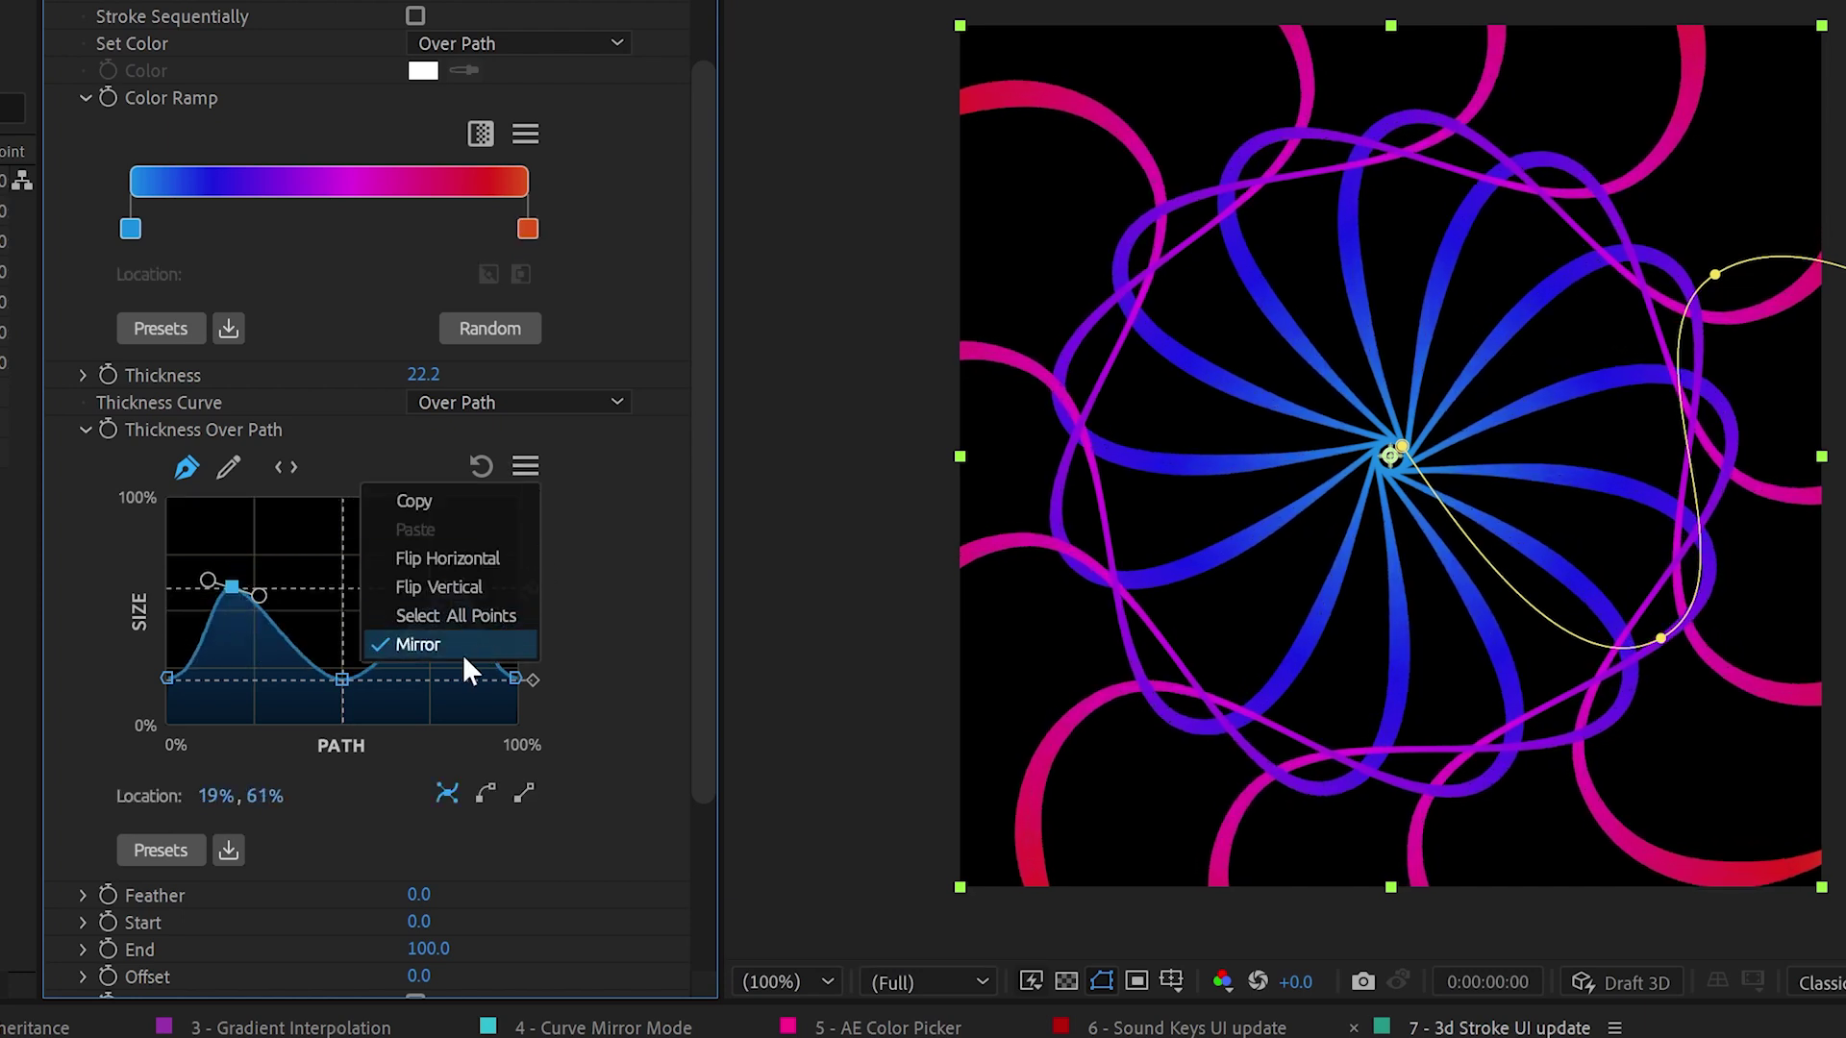
click(579, 601)
mouse_move(235, 588)
mouse_down()
mouse_move(268, 594)
mouse_move(249, 551)
mouse_move(280, 656)
mouse_move(345, 590)
mouse_move(342, 565)
mouse_up()
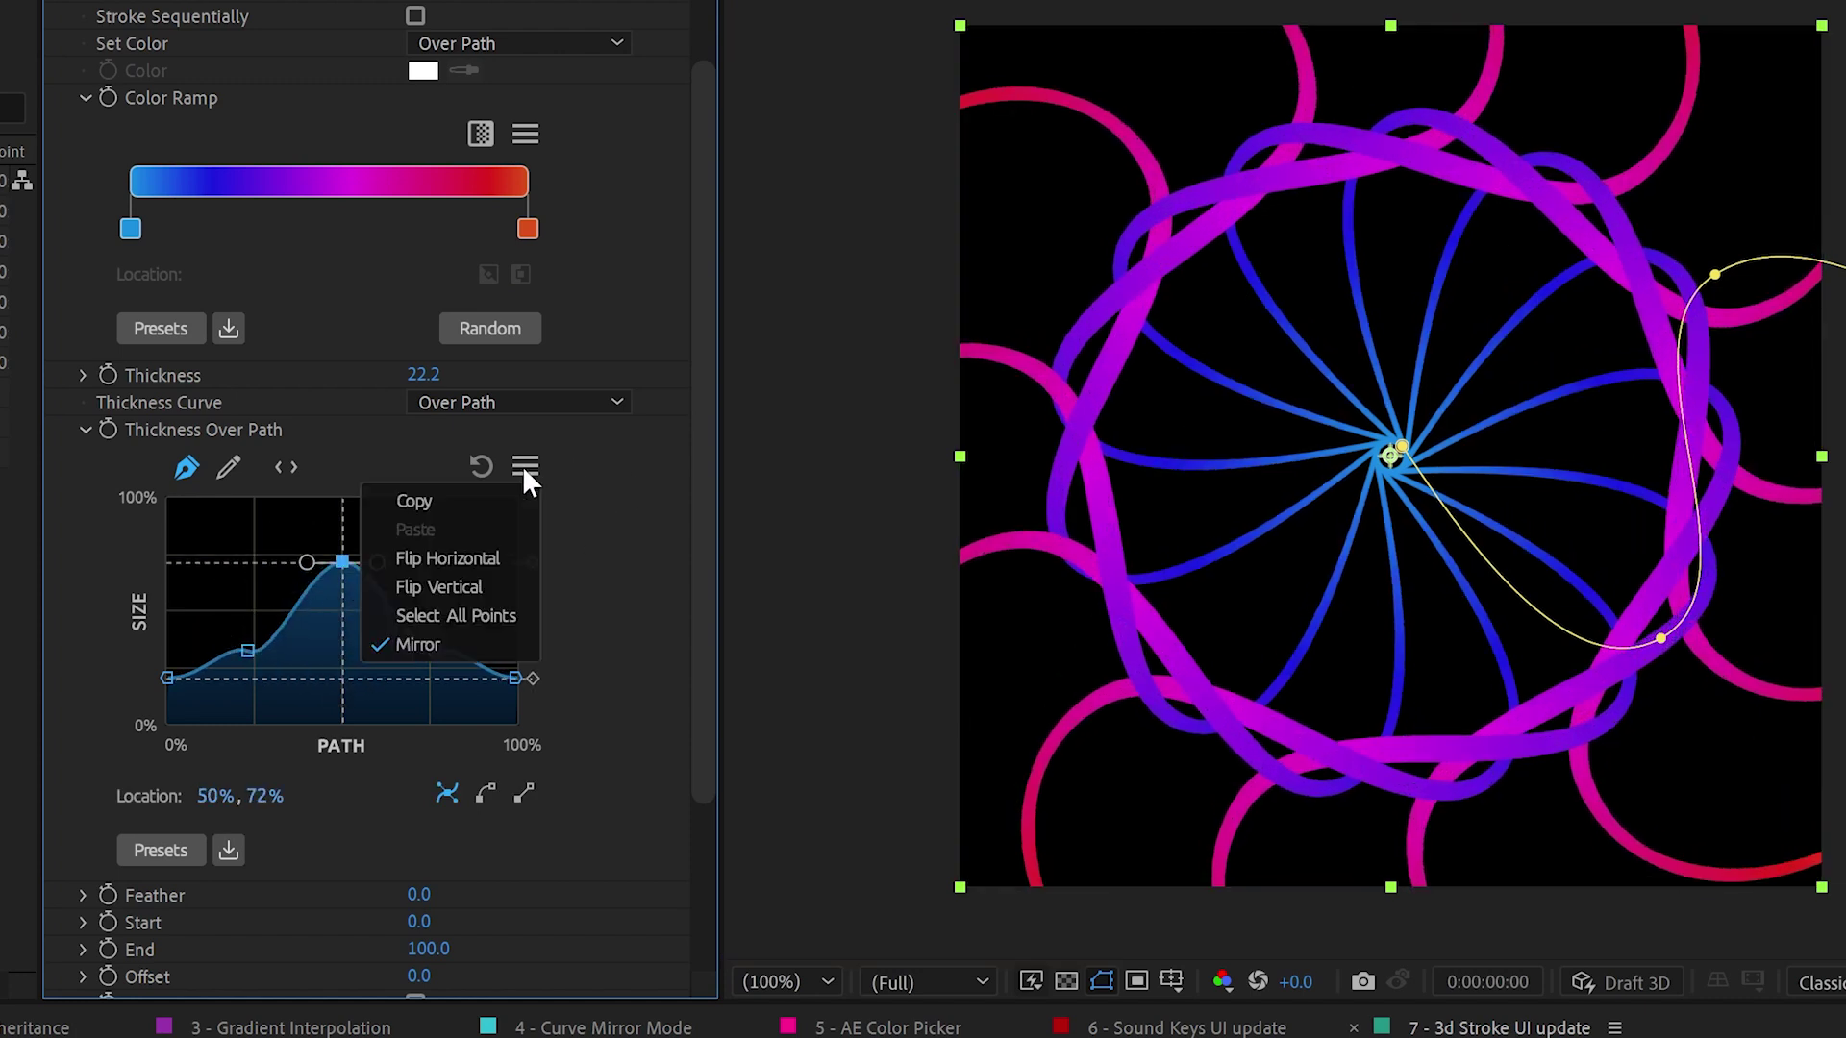
click(464, 646)
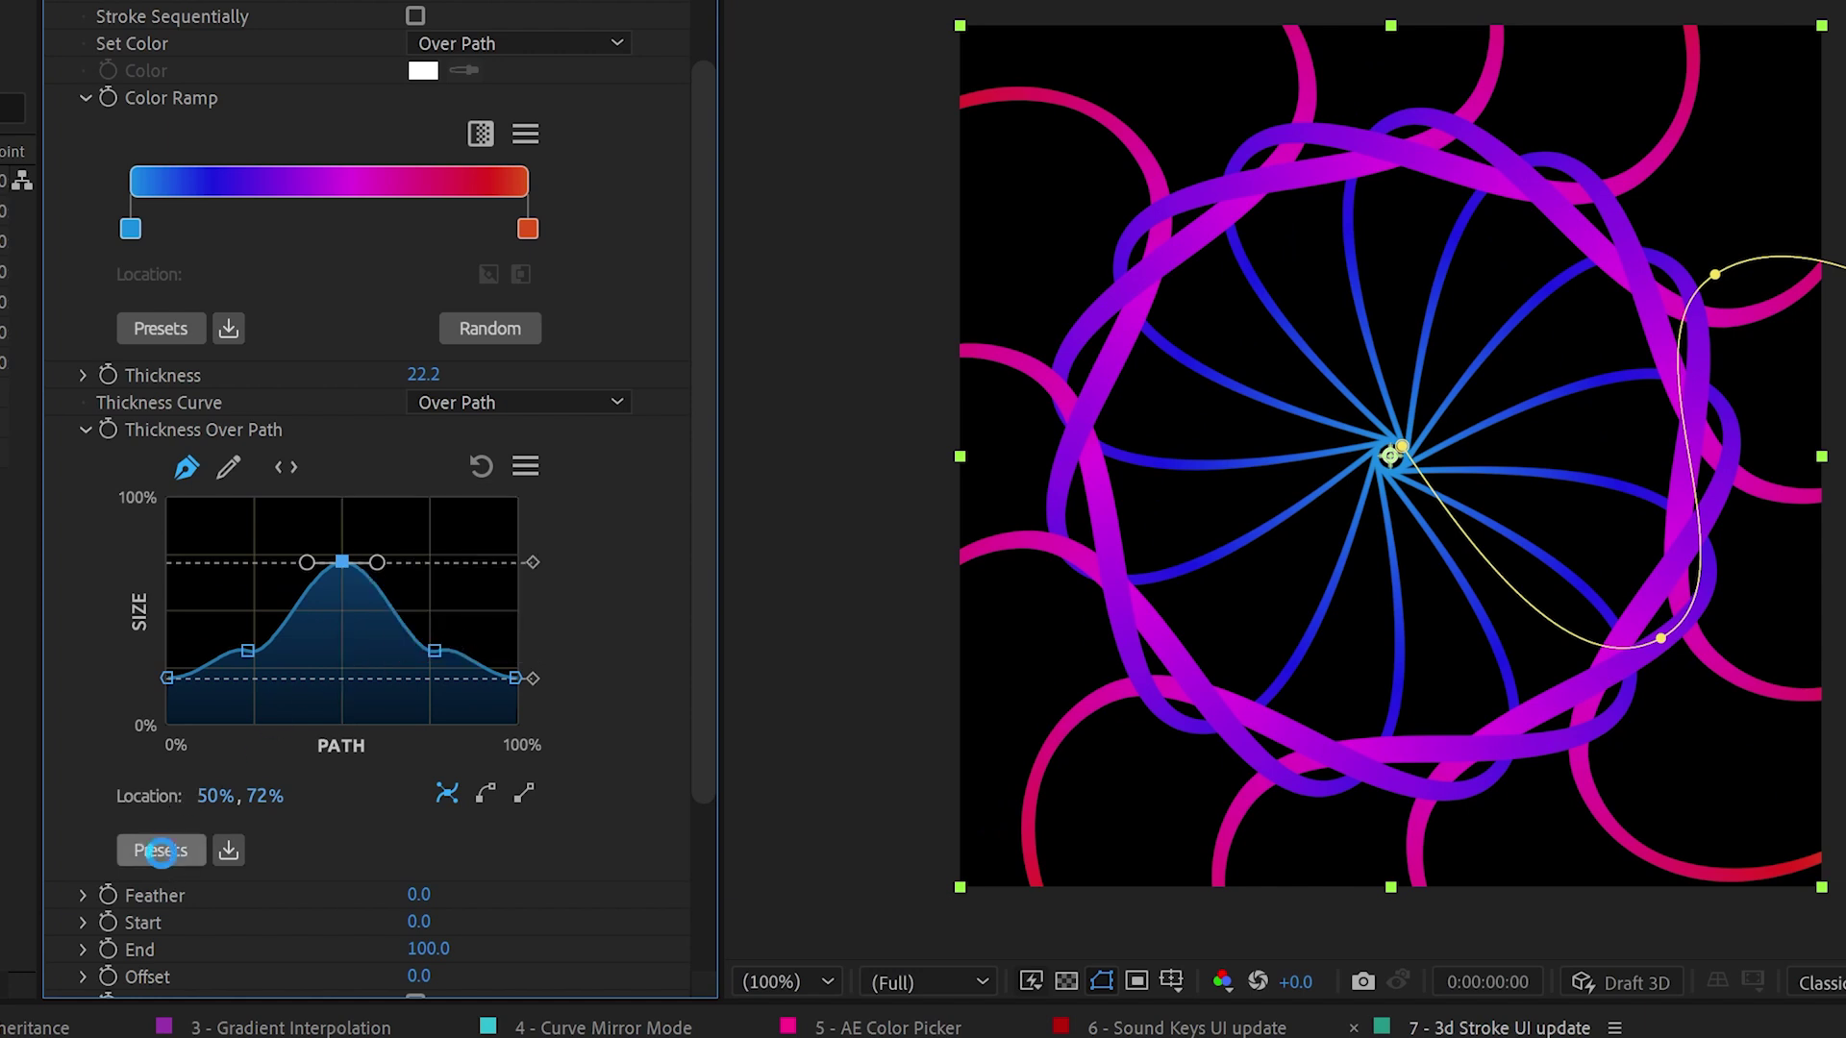
Apply the Sine Slim 2 preset from the Smooth thickness curves
click(160, 850)
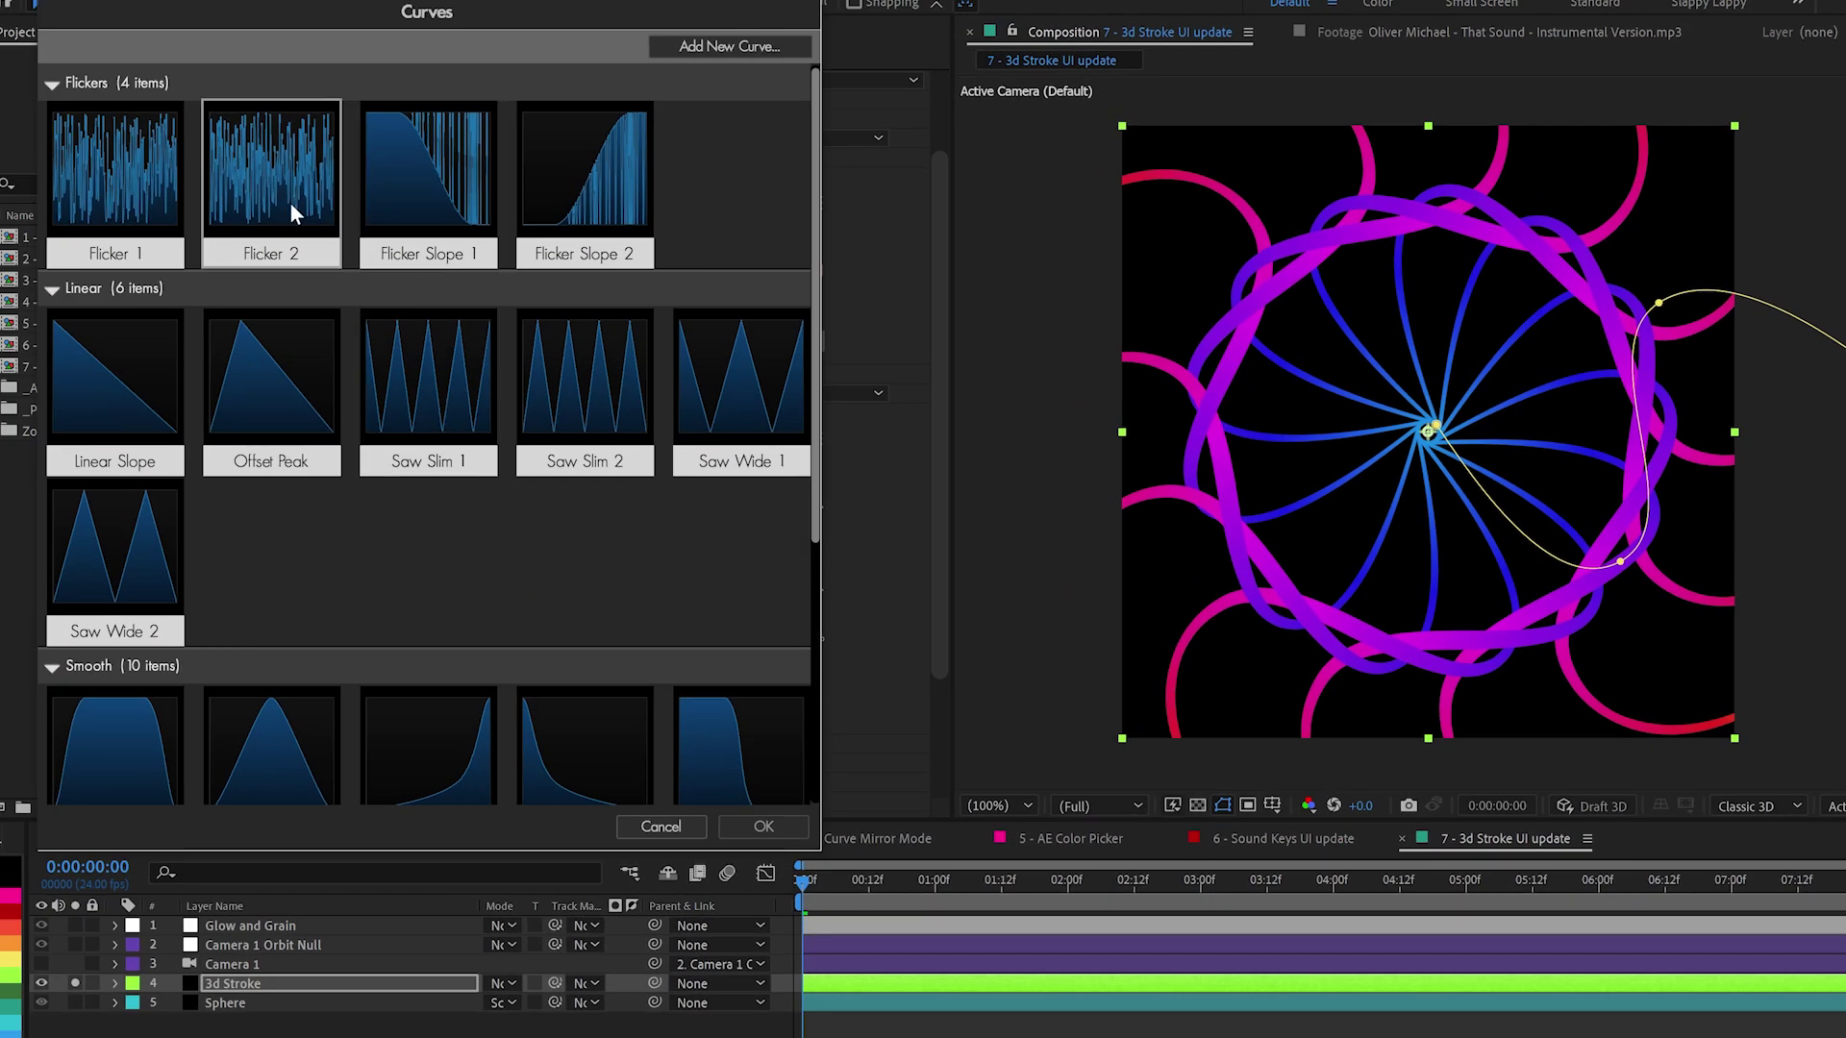
scroll(454, 521, down, 4)
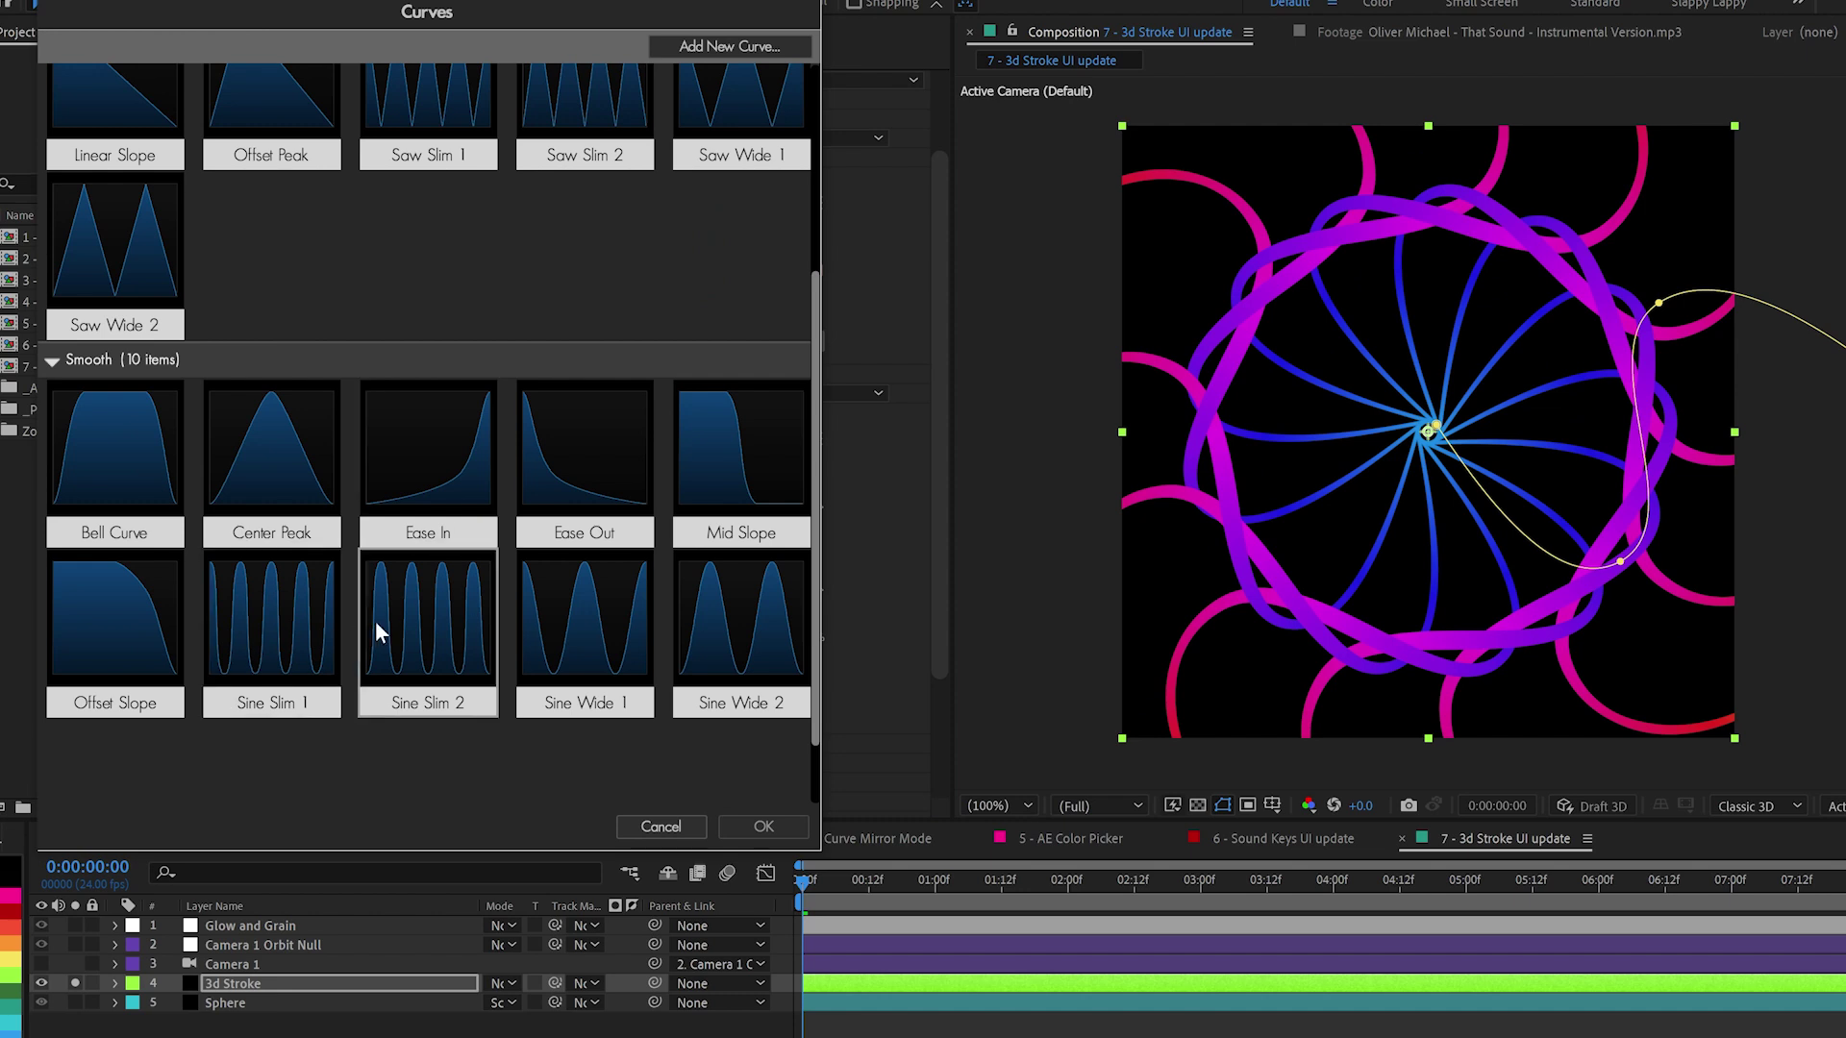
click(759, 827)
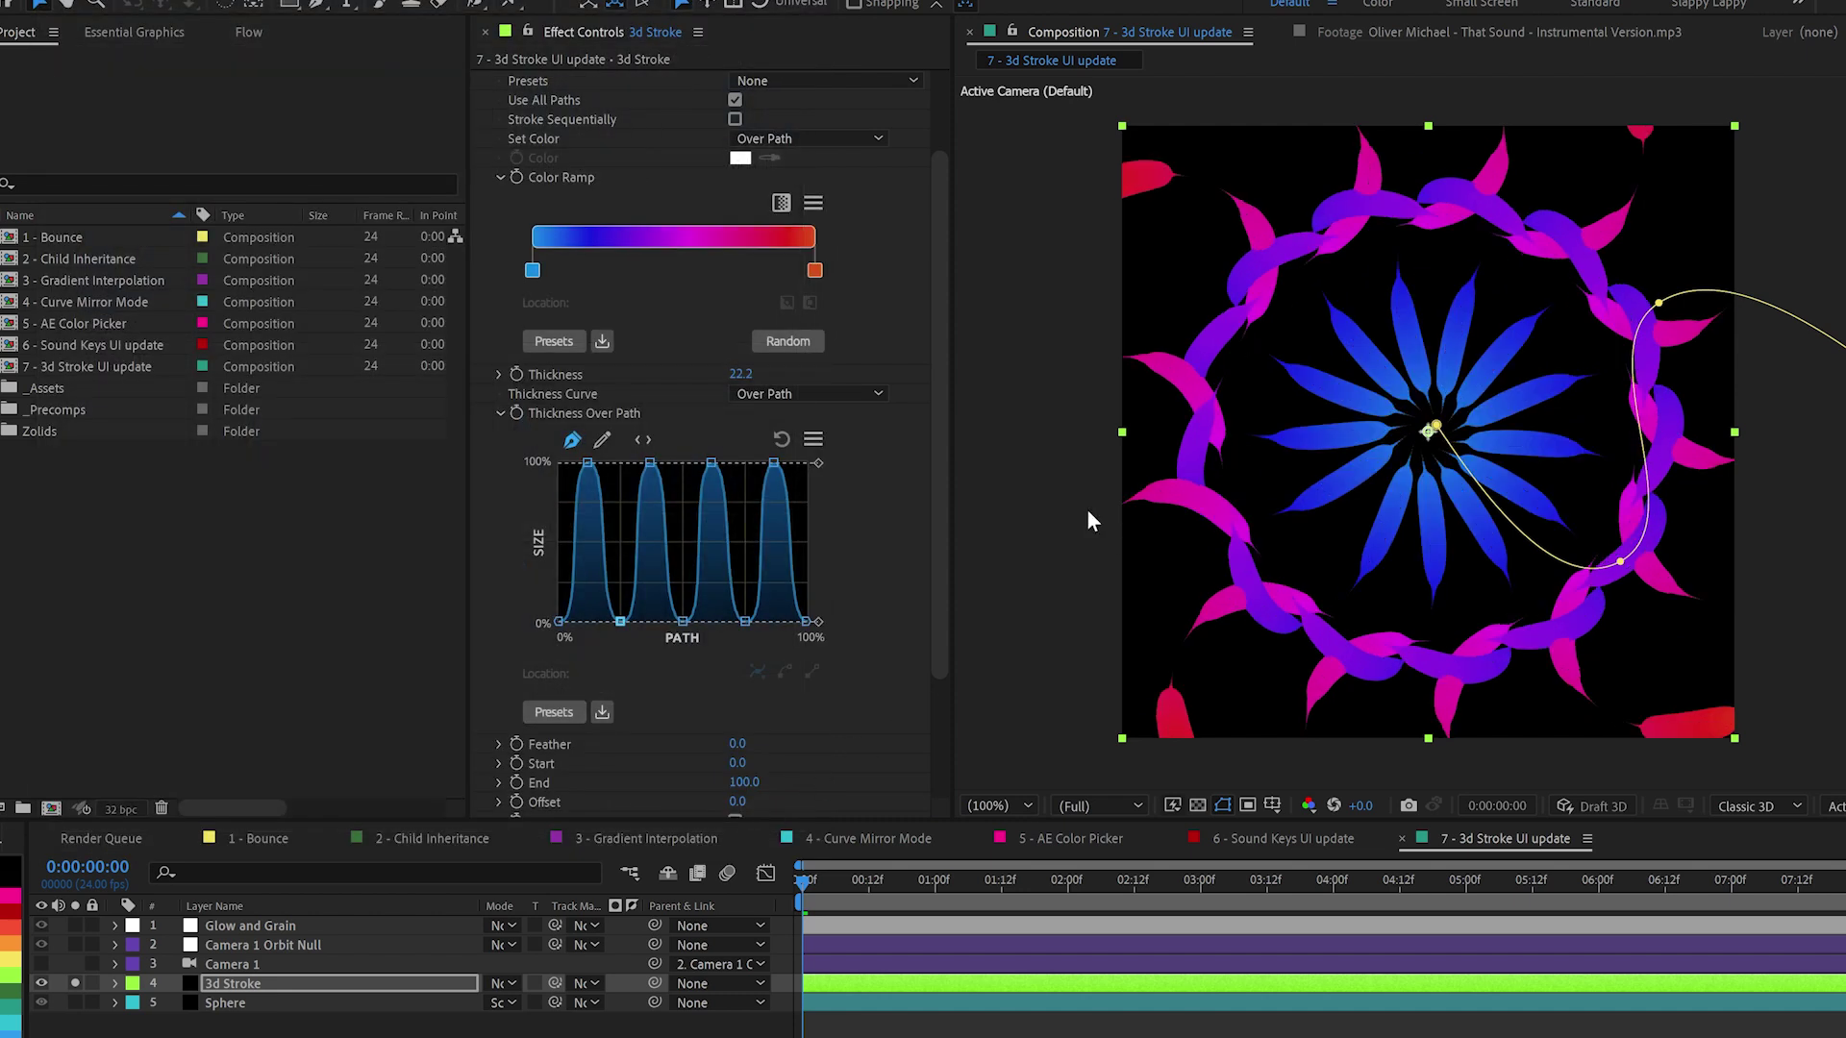